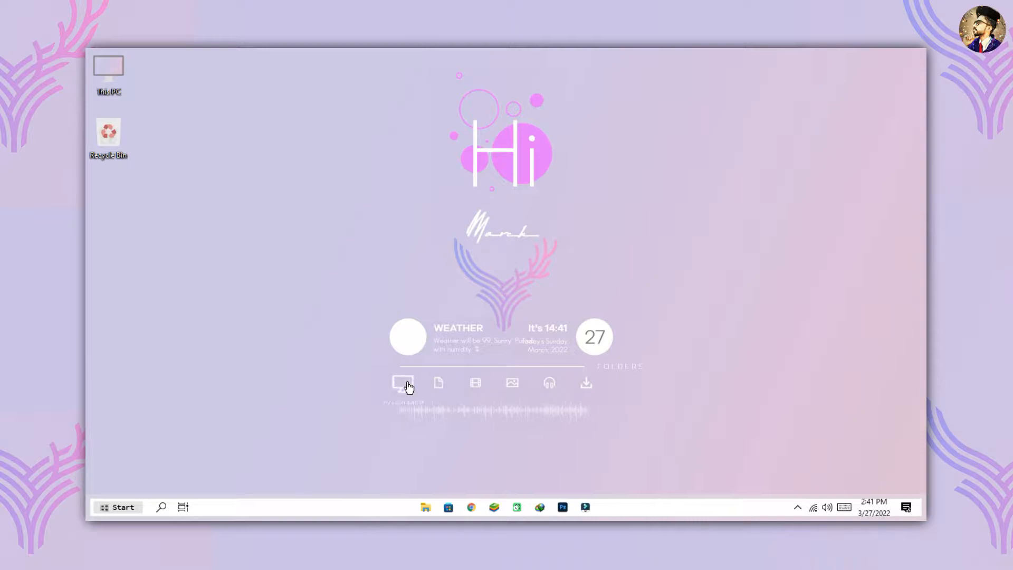
Open This PC in a smaller window and open the Photos, Music, Document and user home folders in separate tabs
left_click(408, 388)
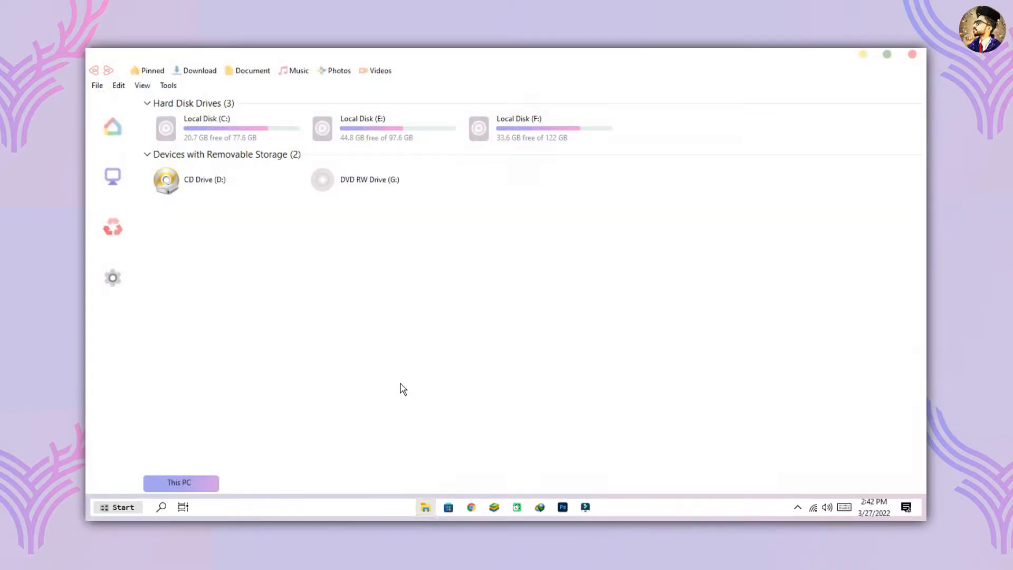
left_click_drag(519, 59, 536, 131)
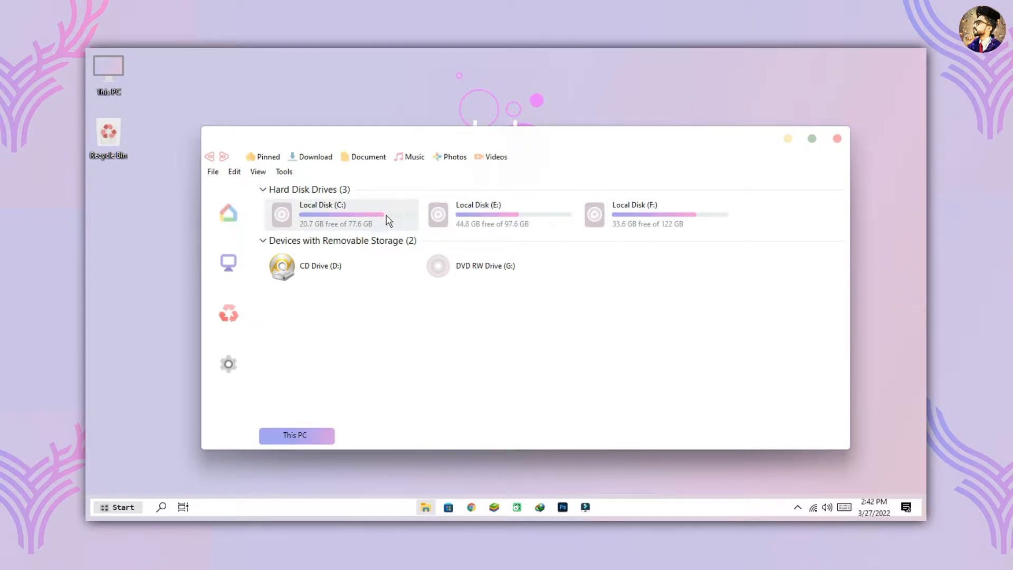
left_click(452, 157)
left_click(412, 157)
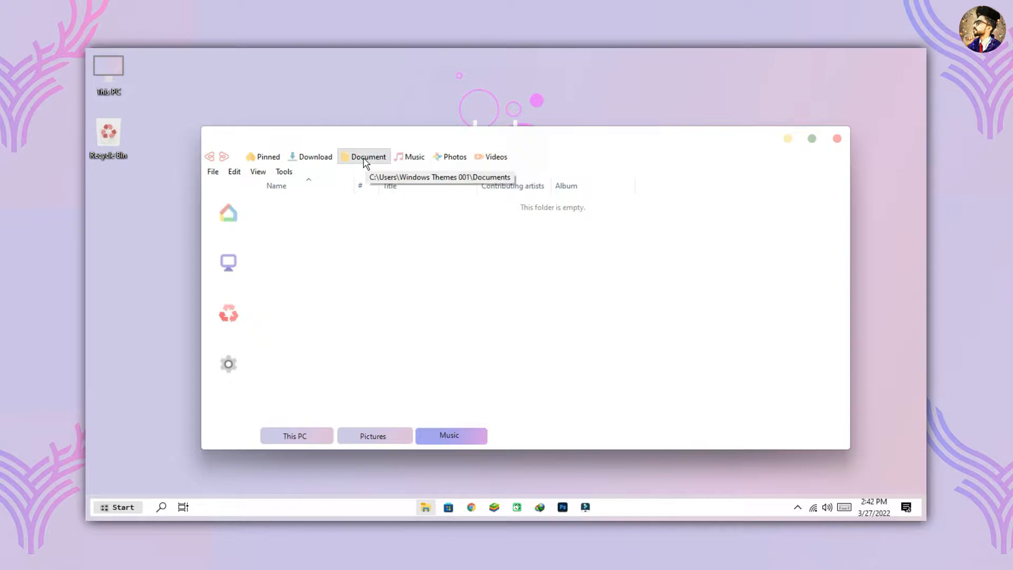
left_click(366, 159)
left_click(227, 215)
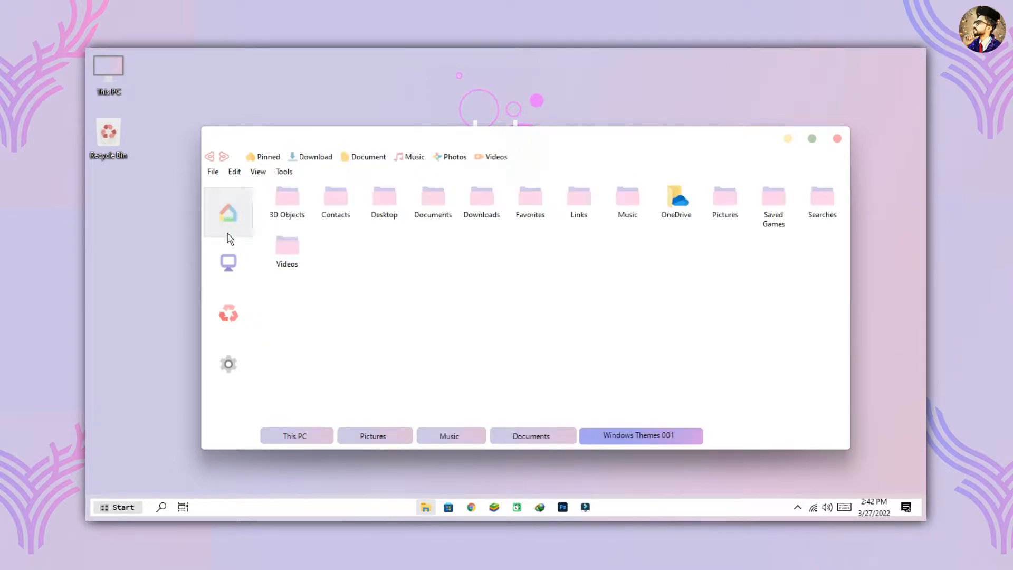
Go through the open This PC, Pictures, Music, Documents and user home folder tabs one after another
left_click(292, 430)
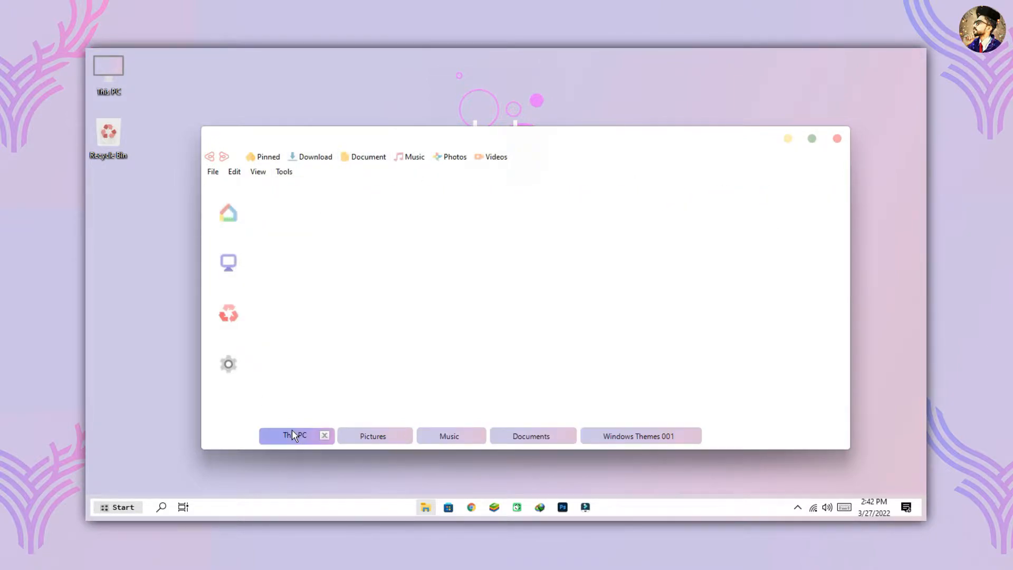
left_click(342, 437)
left_click(424, 434)
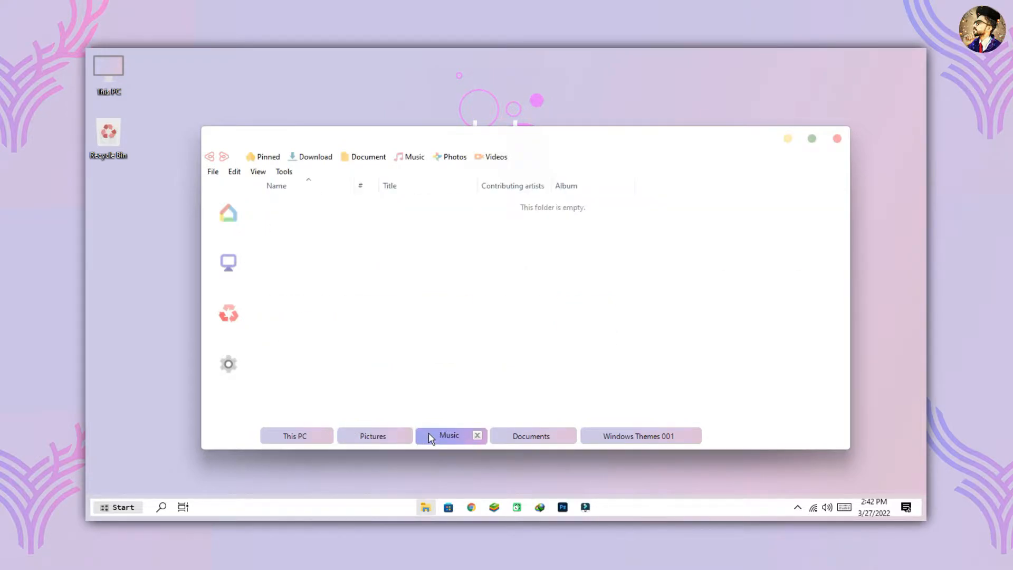
left_click(516, 439)
left_click(670, 440)
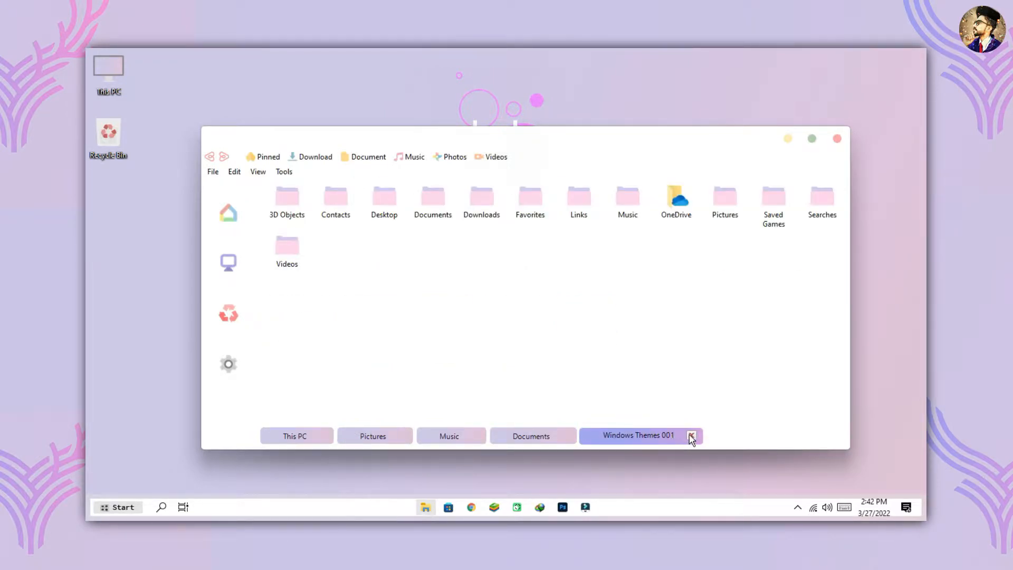
Close the user home, Documents, Music and Pictures tabs, leaving only This PC open
left_click(691, 436)
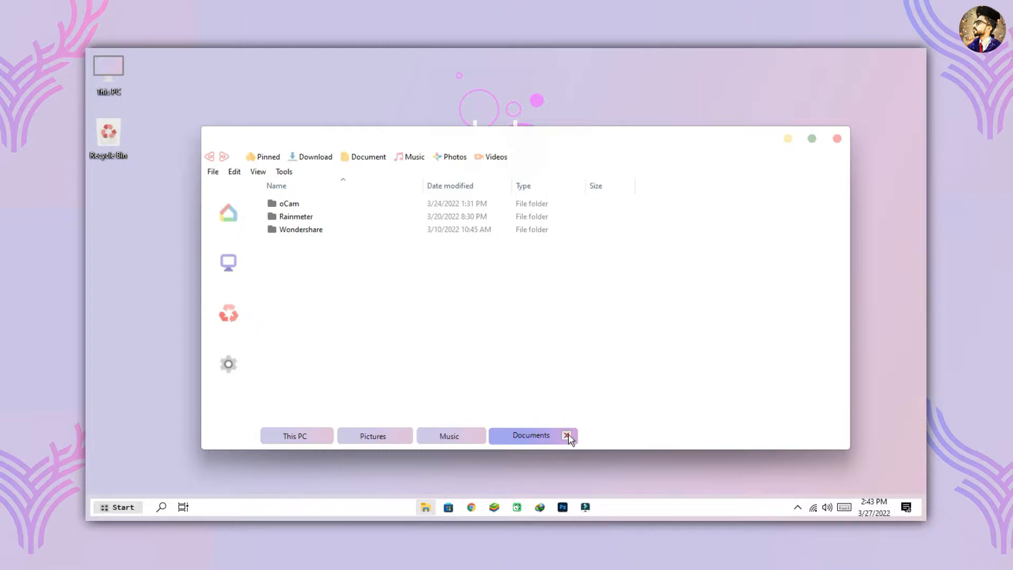
left_click(567, 435)
left_click(480, 436)
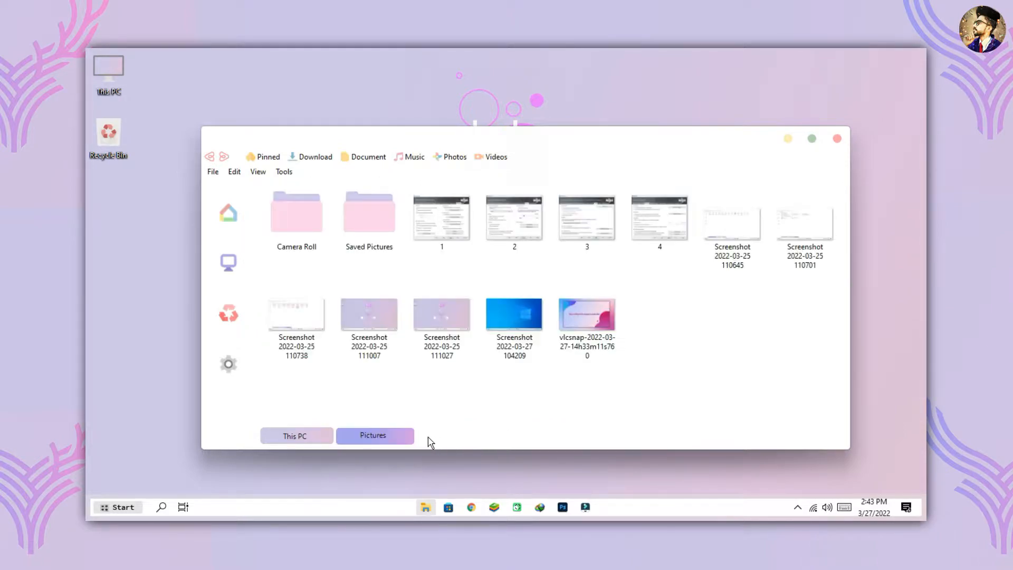
left_click(407, 436)
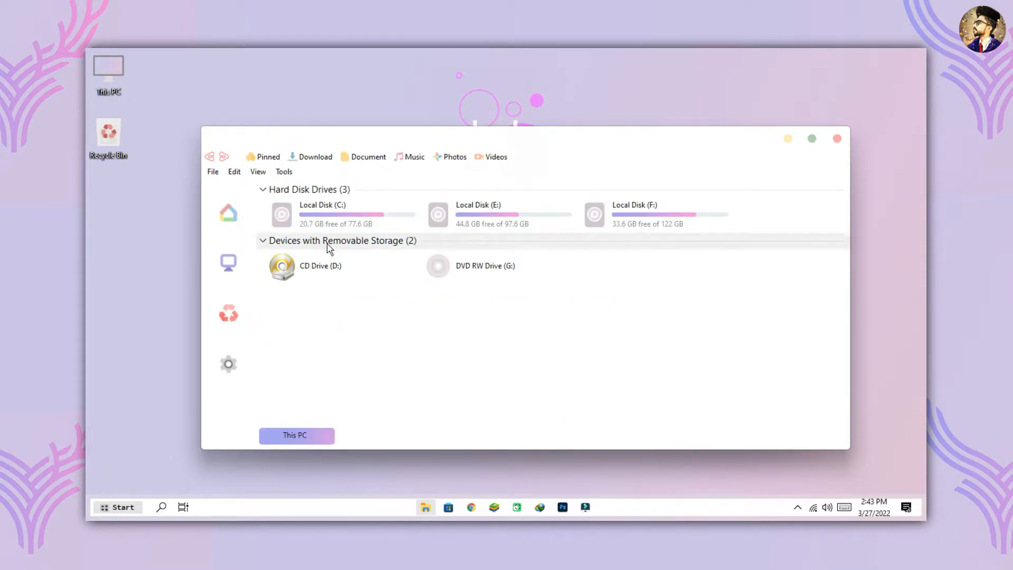
View the contents of Local Disk (C:) and the Windows Settings home page, and close both windows
double_click(329, 220)
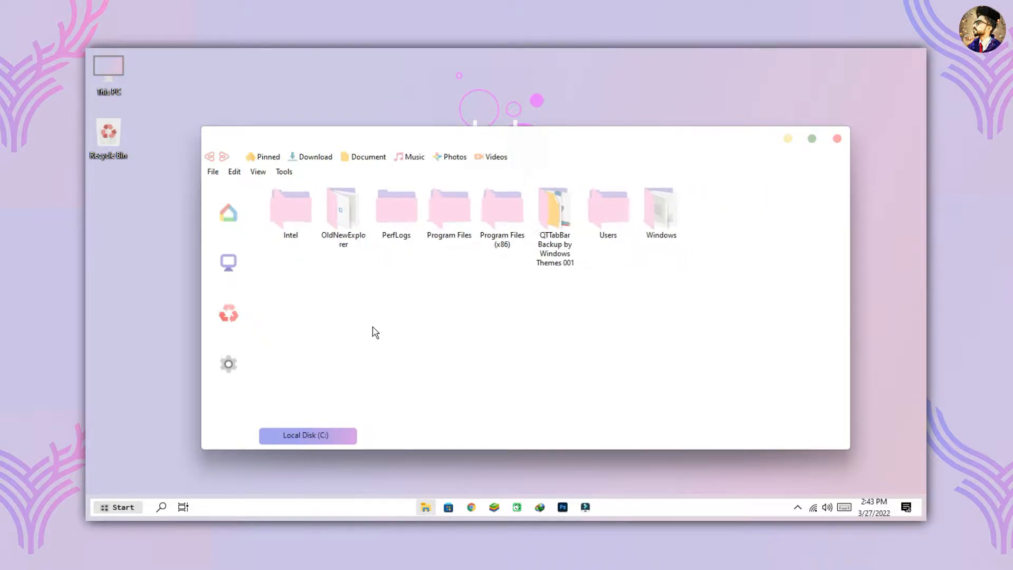
left_click(229, 366)
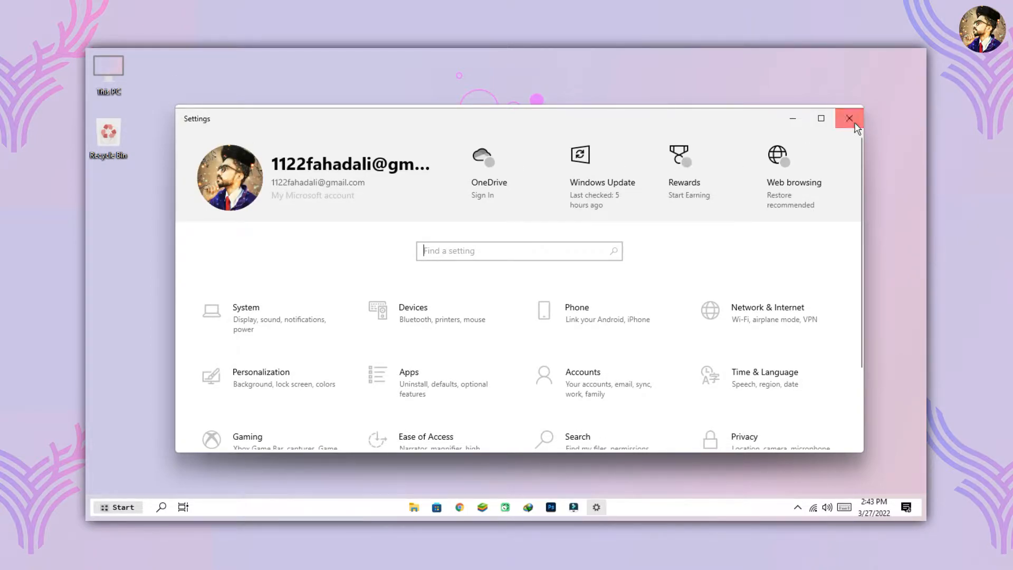
left_click(849, 118)
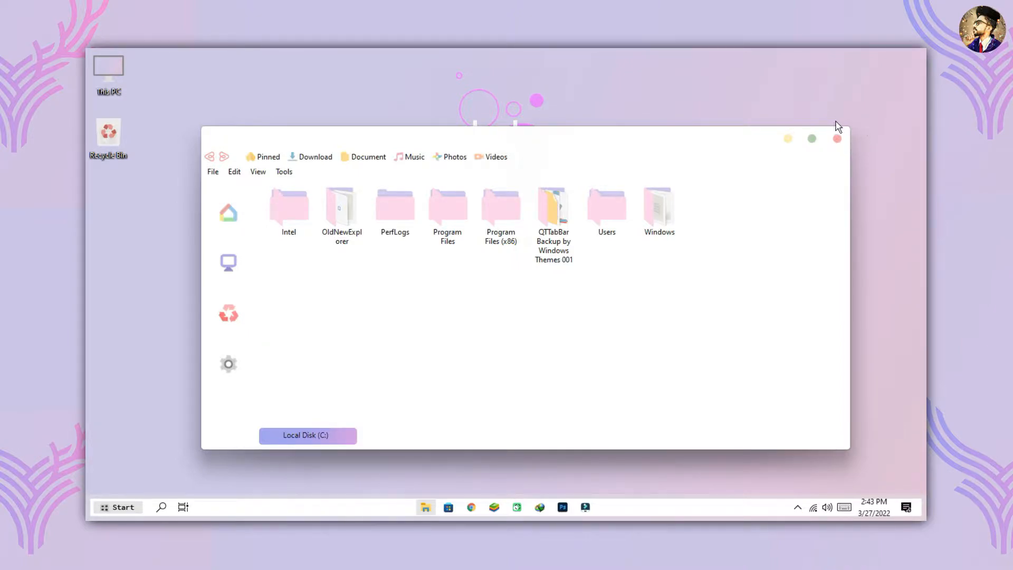
left_click(837, 139)
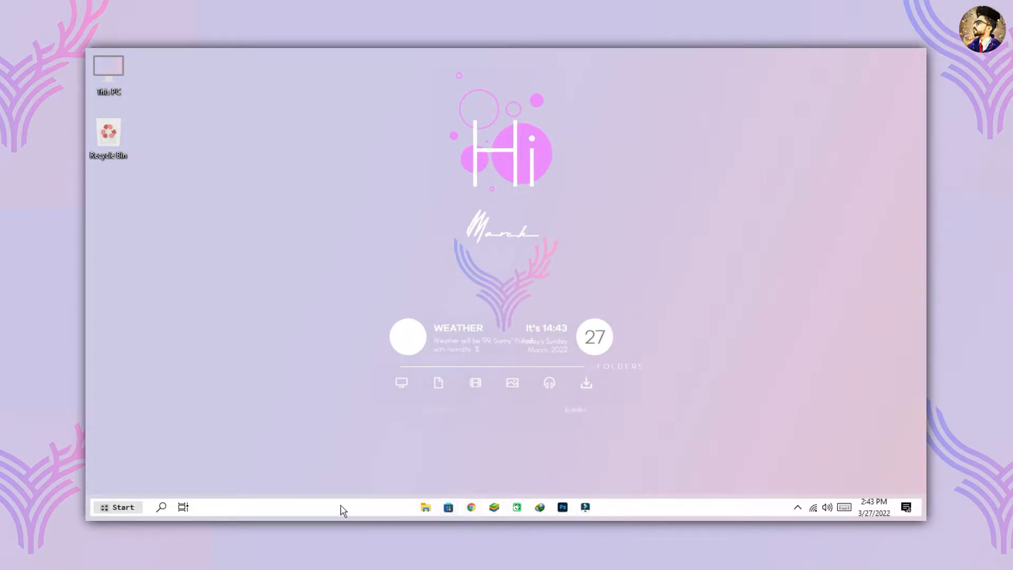
Look over the programs and links in the themed Start menu and dismiss it
left_click(122, 506)
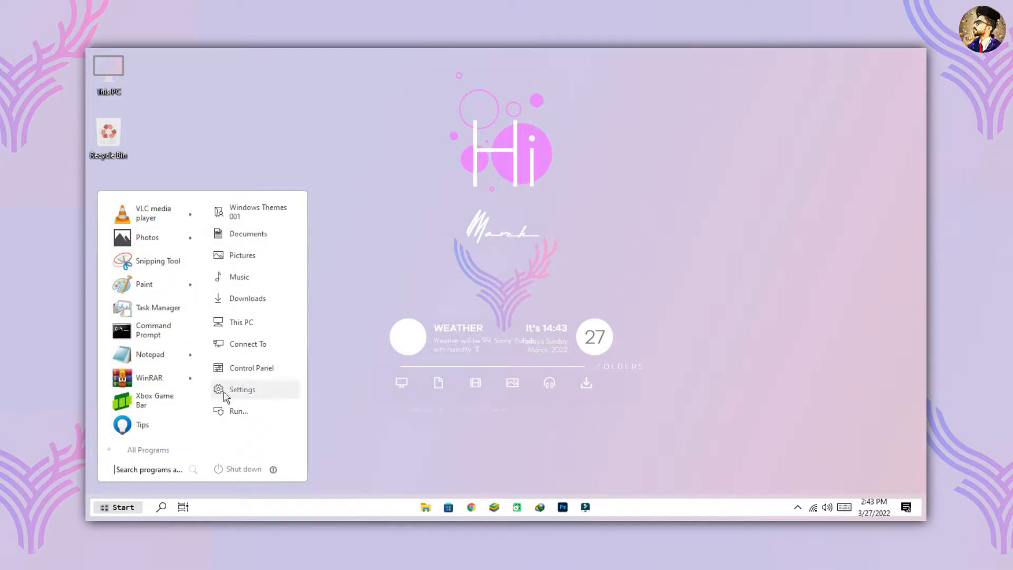
left_click(247, 152)
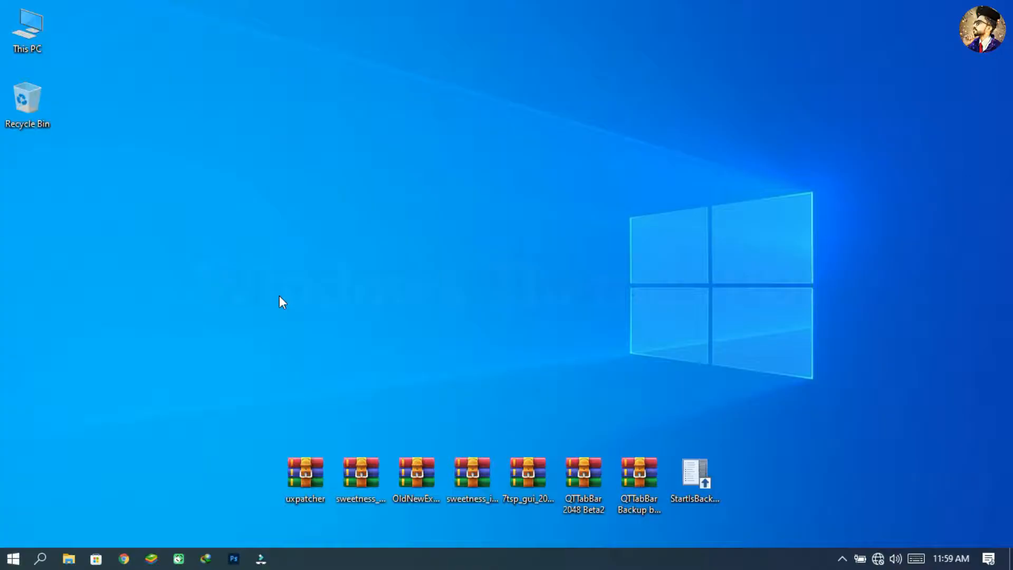
Find and open the Create a restore point settings and select Local Disk (C:) (System)
left_click(48, 559)
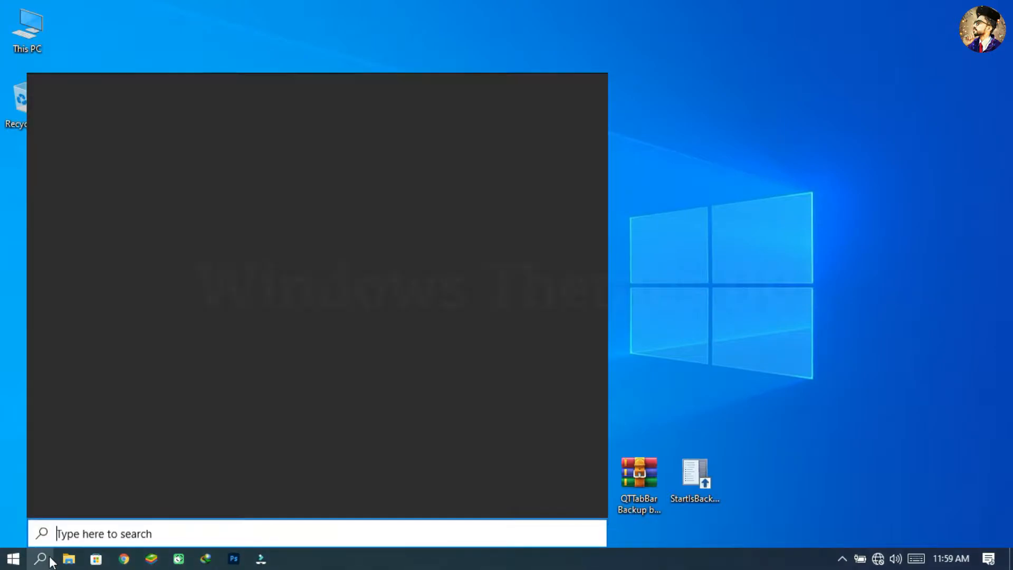
type("cre")
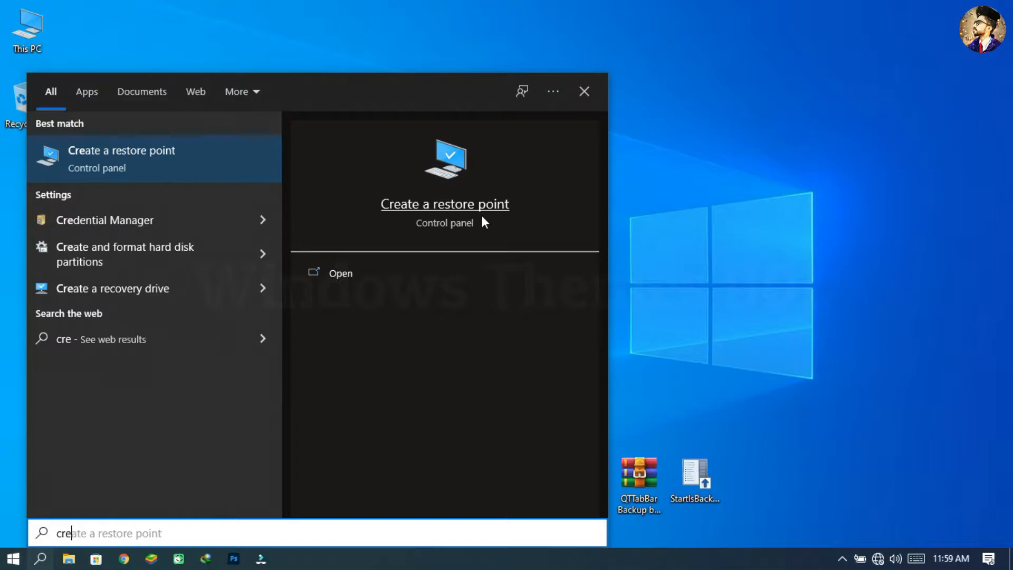
left_click(359, 271)
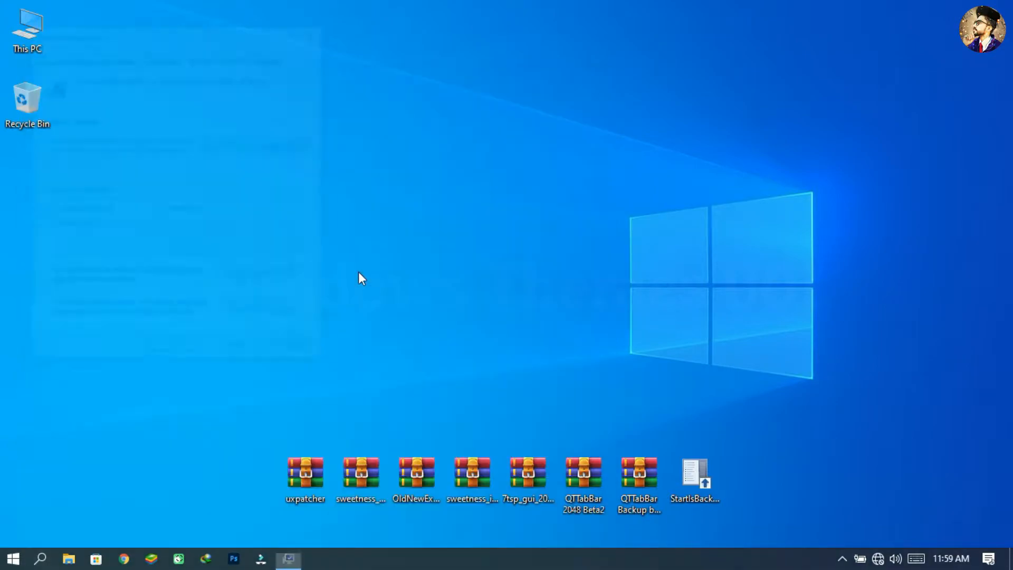
left_click(275, 226)
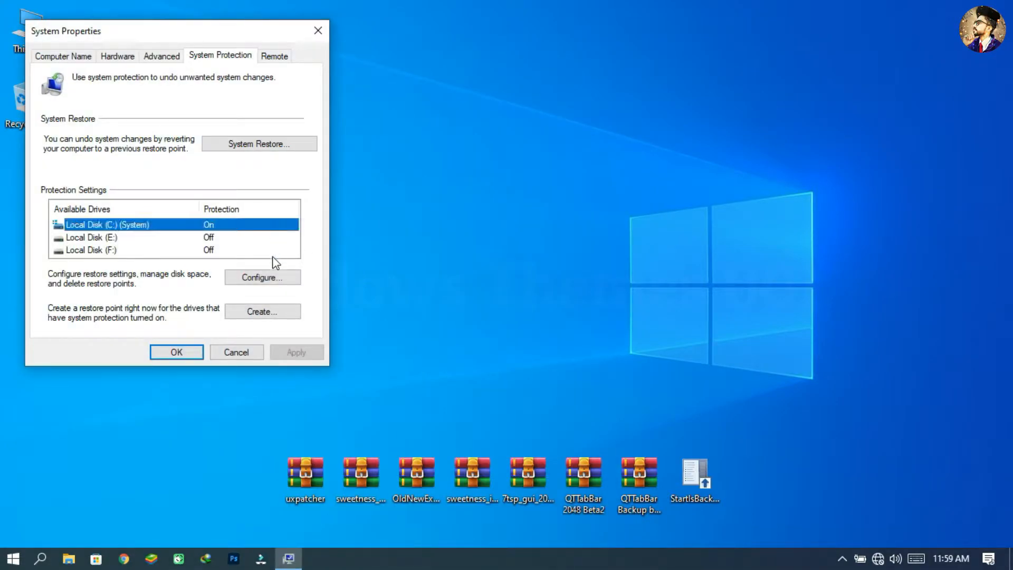
Create a restore point described as "New Explorer" and close System Properties
left_click(270, 309)
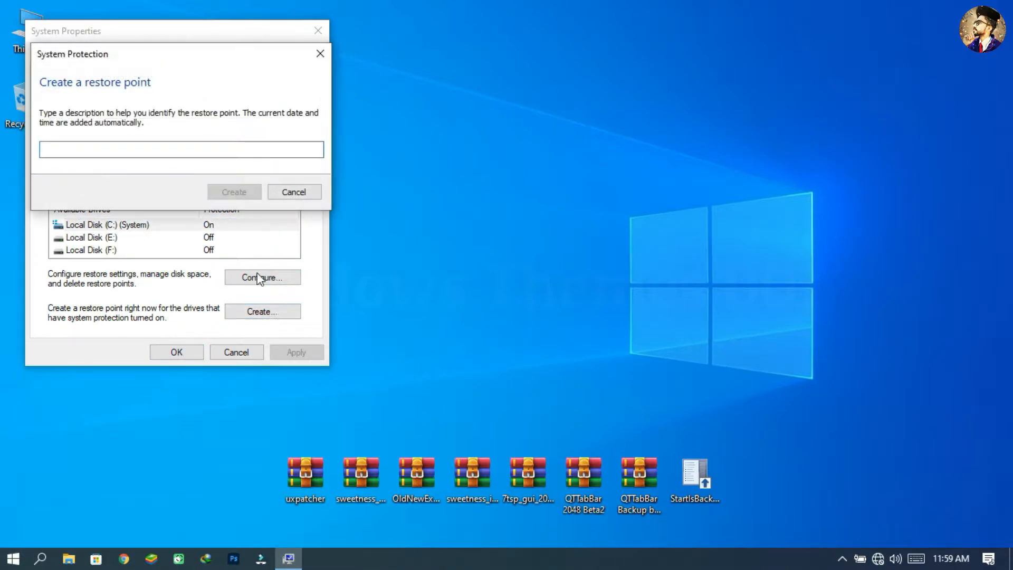
type("New Explorer")
left_click_drag(145, 154, 15, 149)
left_click(104, 143)
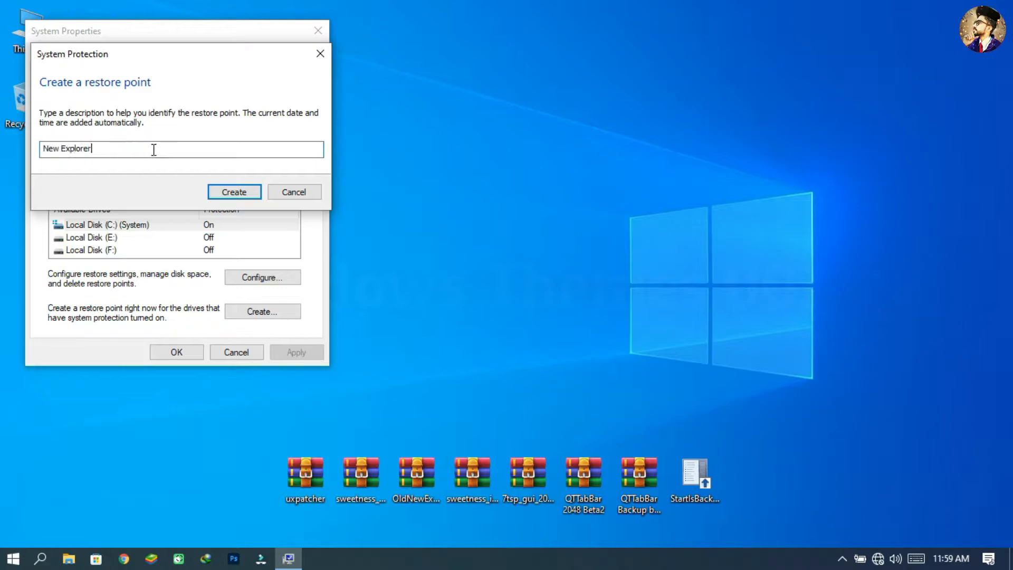
left_click(220, 186)
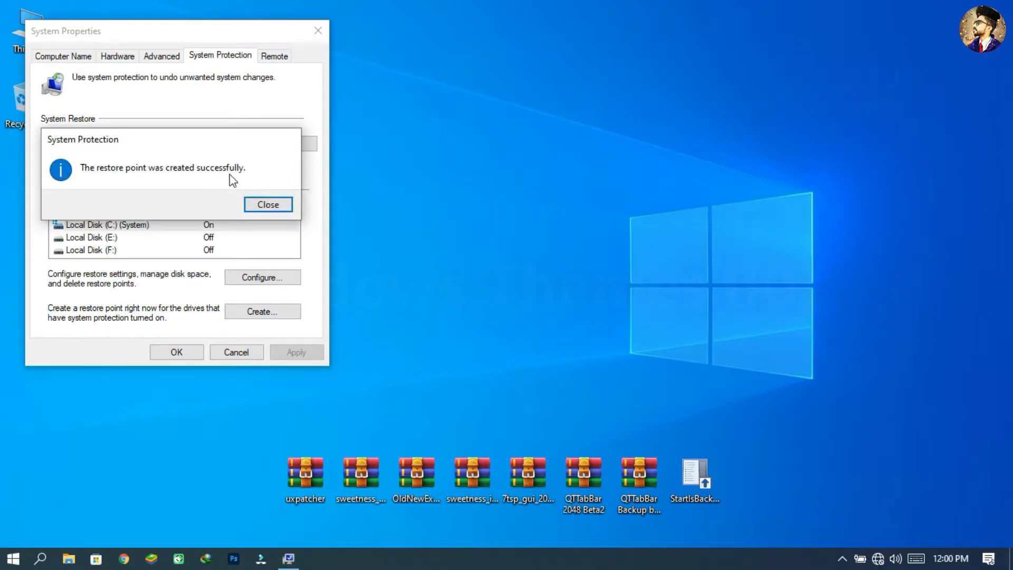
left_click(249, 204)
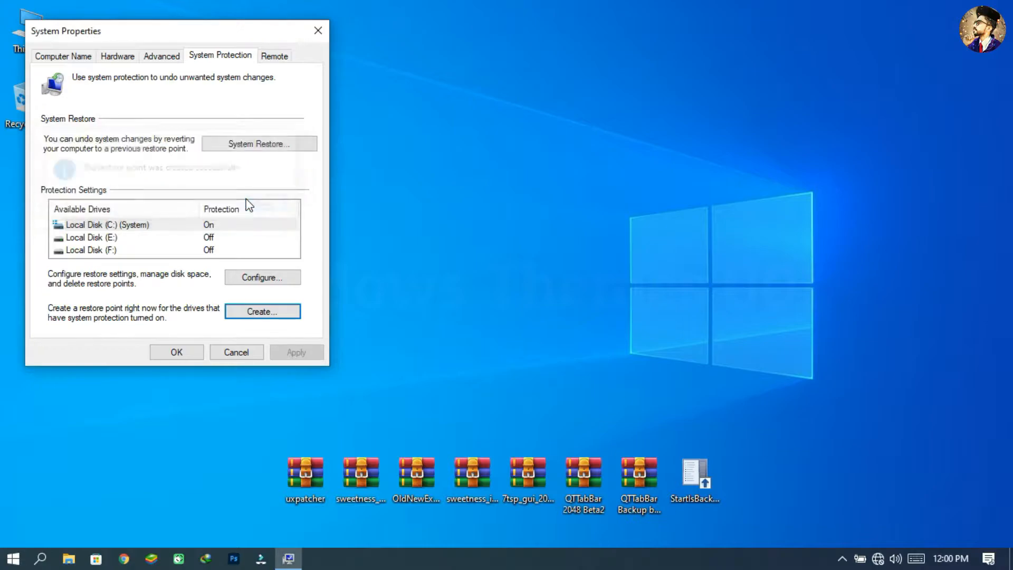
left_click(185, 356)
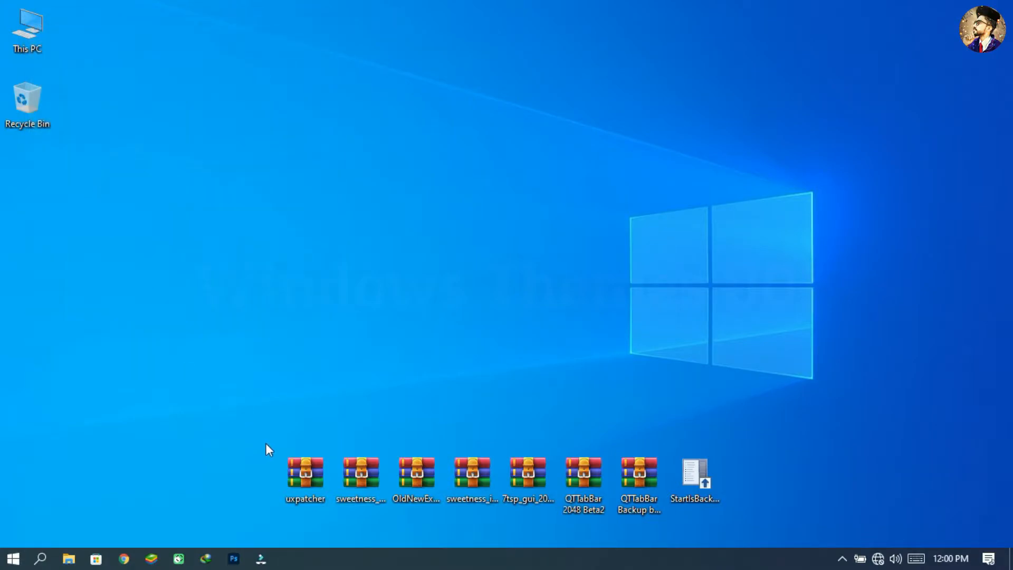
Extract the uxpatcher archive into a uxpatcher folder on the desktop
right_click(292, 482)
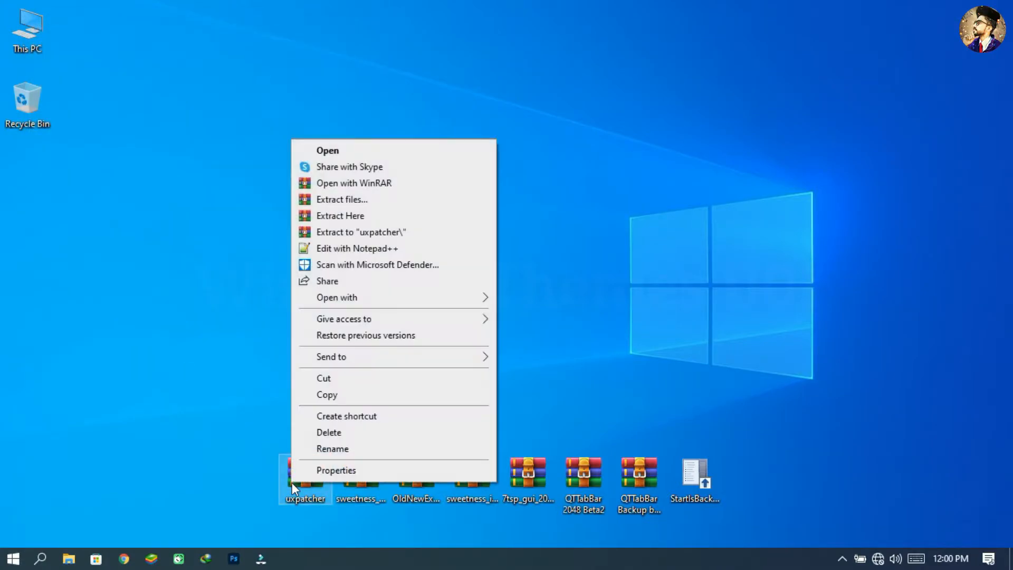
left_click(305, 203)
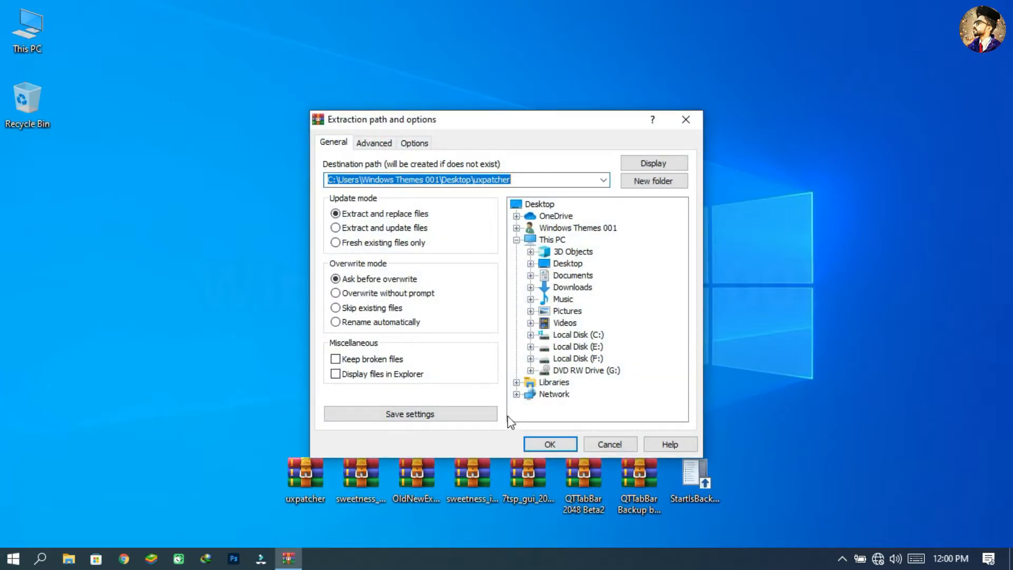
left_click(532, 445)
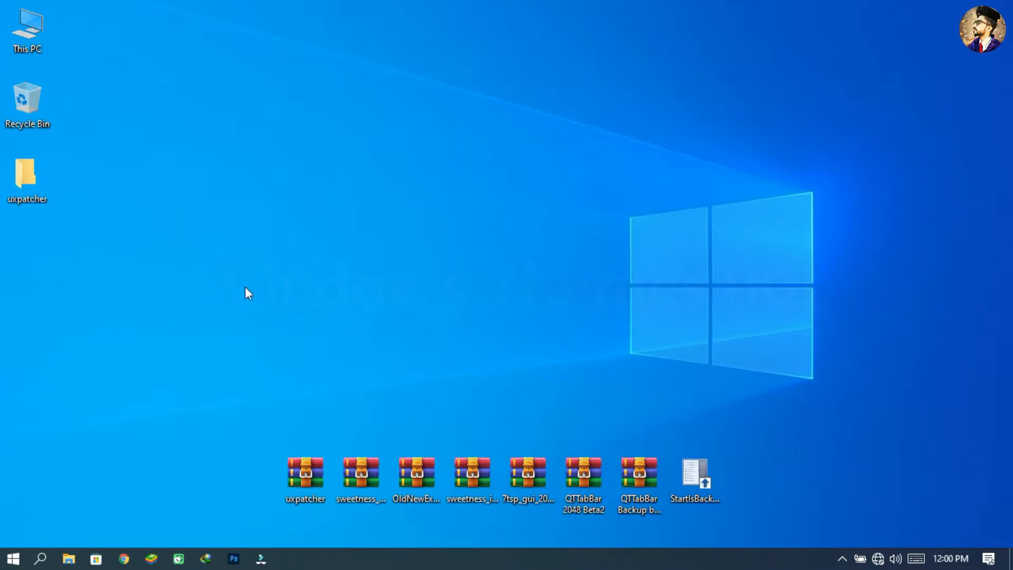
Launch UXTheme Multi-Patcher 15.0 from the extracted uxpatcher folder
double_click(32, 183)
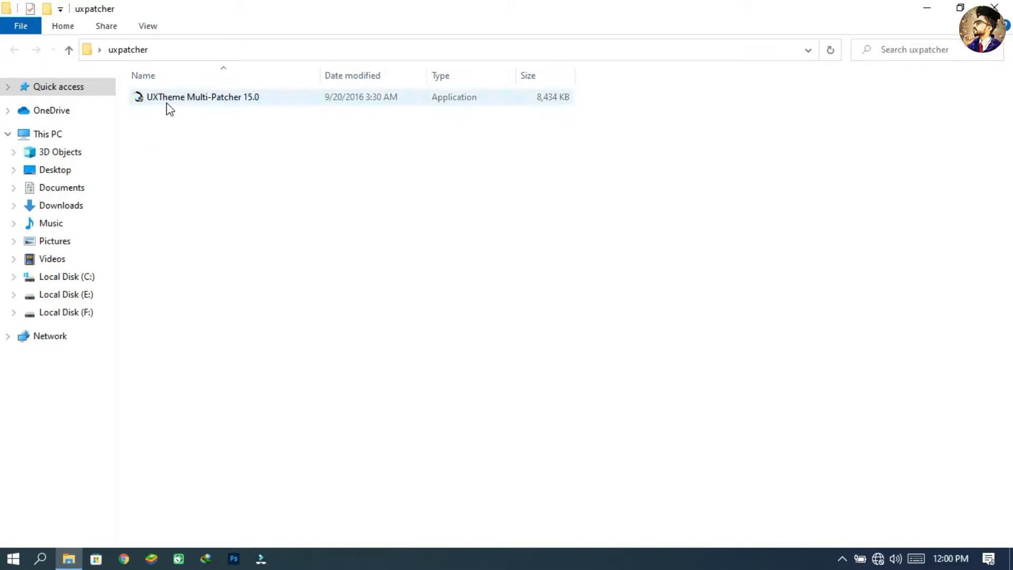
left_click(165, 99)
right_click(166, 99)
left_click(176, 125)
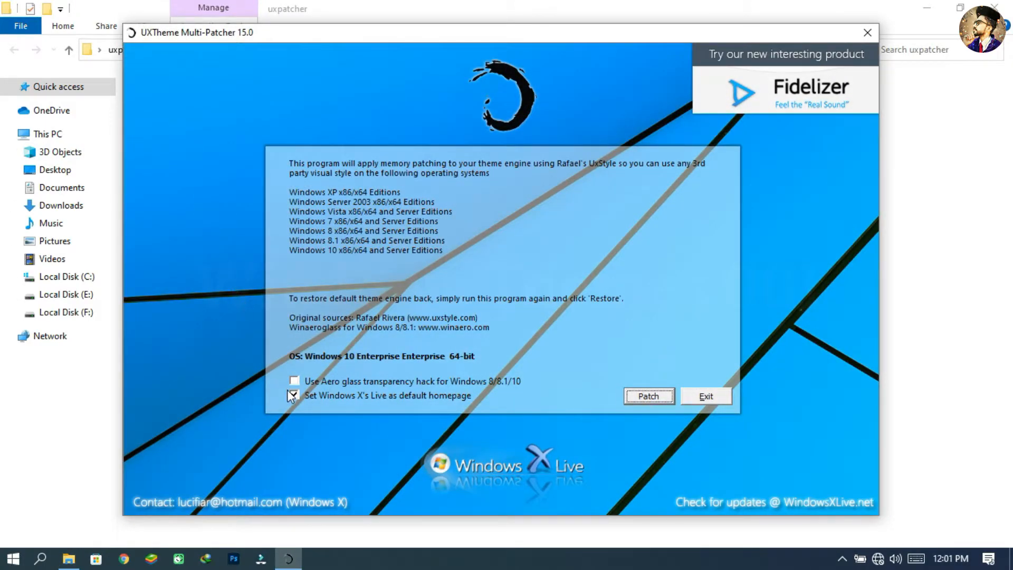
Patch the theme engine without the Aero glass transparency hack, and close the finished message and the uxpatcher folder
left_click(294, 381)
left_click(663, 401)
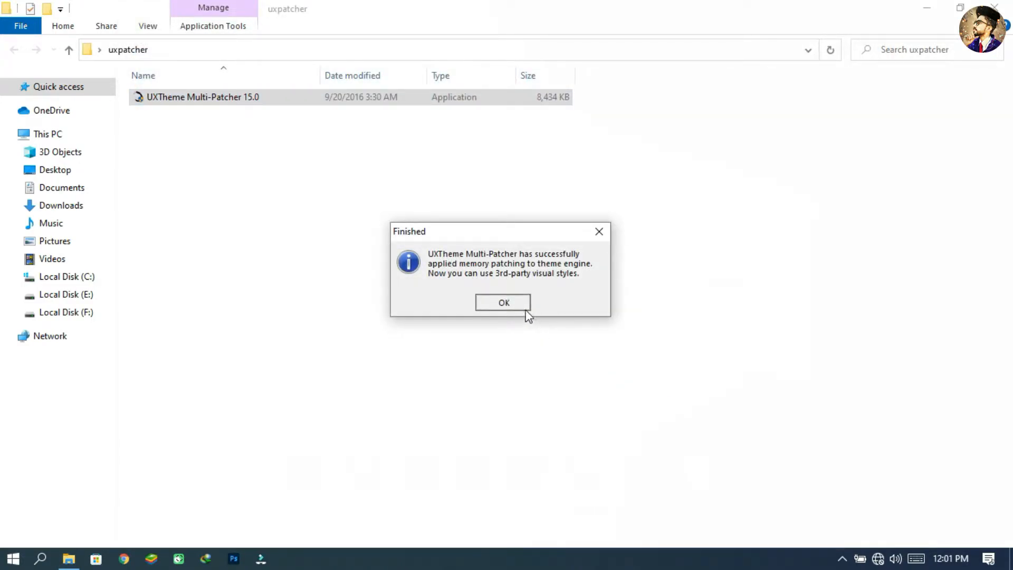
left_click(525, 309)
left_click(996, 8)
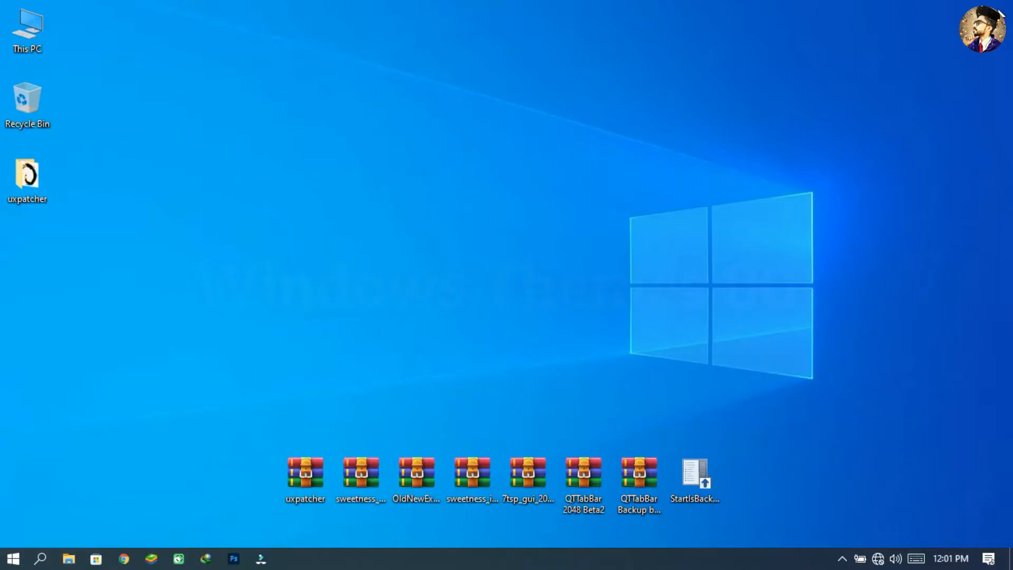
Extract the sweetness_for_windows_10_by_niivu_ddnuny8 archive into its own folder on the desktop
right_click(360, 502)
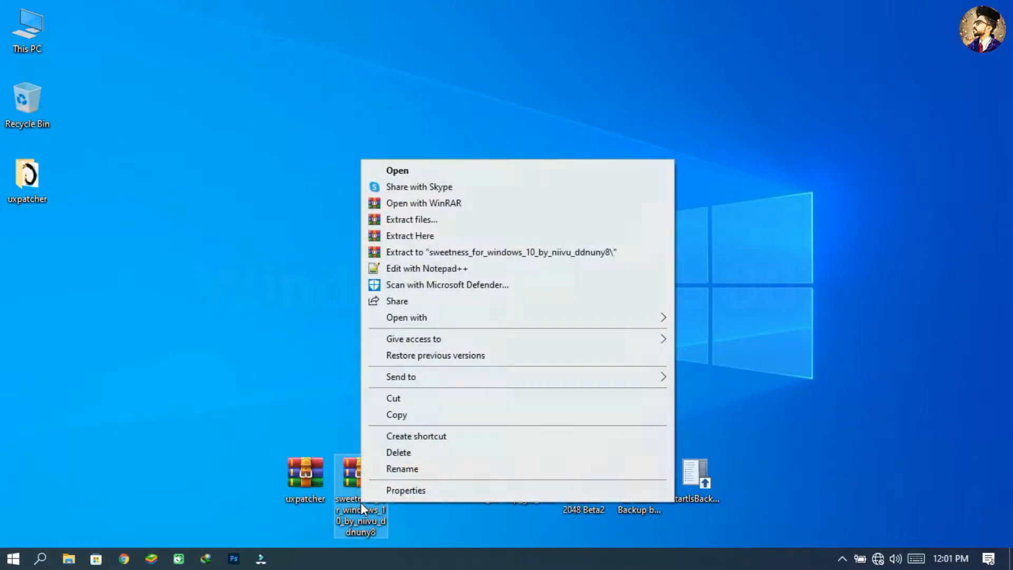
left_click(436, 220)
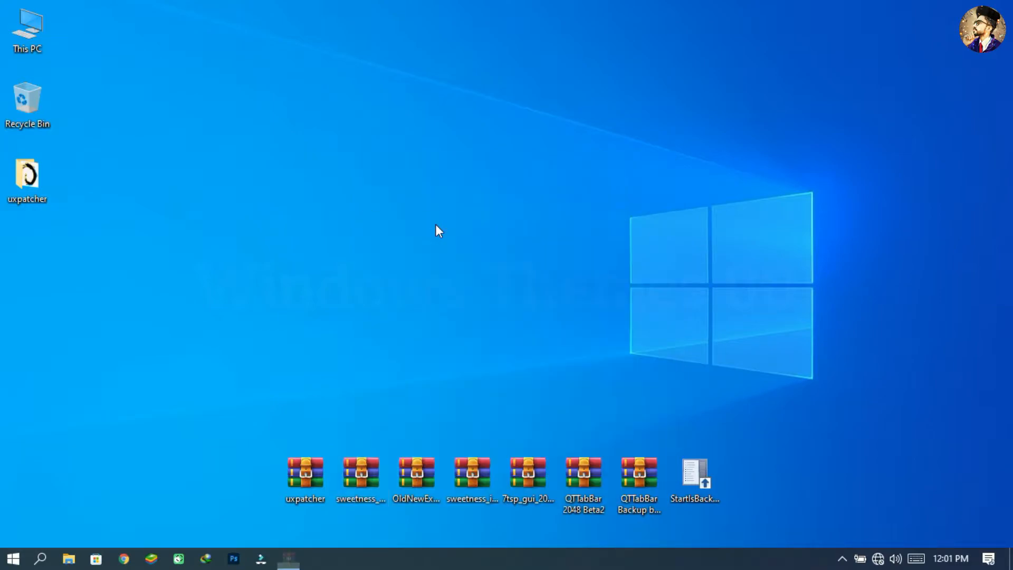
left_click(549, 440)
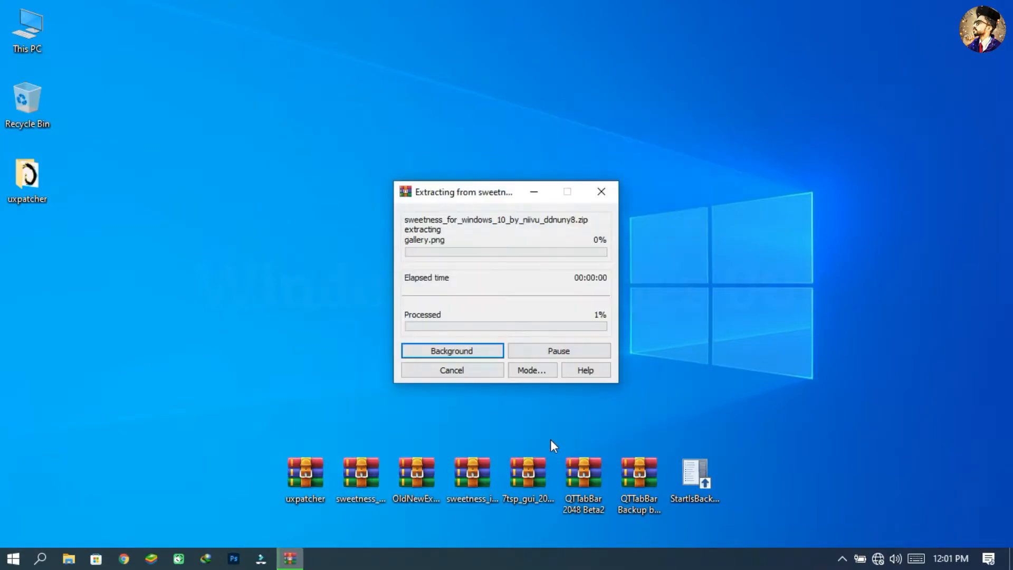
Copy the Sweetness folder and the four theme files from Floating Taskbar (SIB Required) in the extracted Sweetness archive's Windows 10 Themes folder
double_click(25, 255)
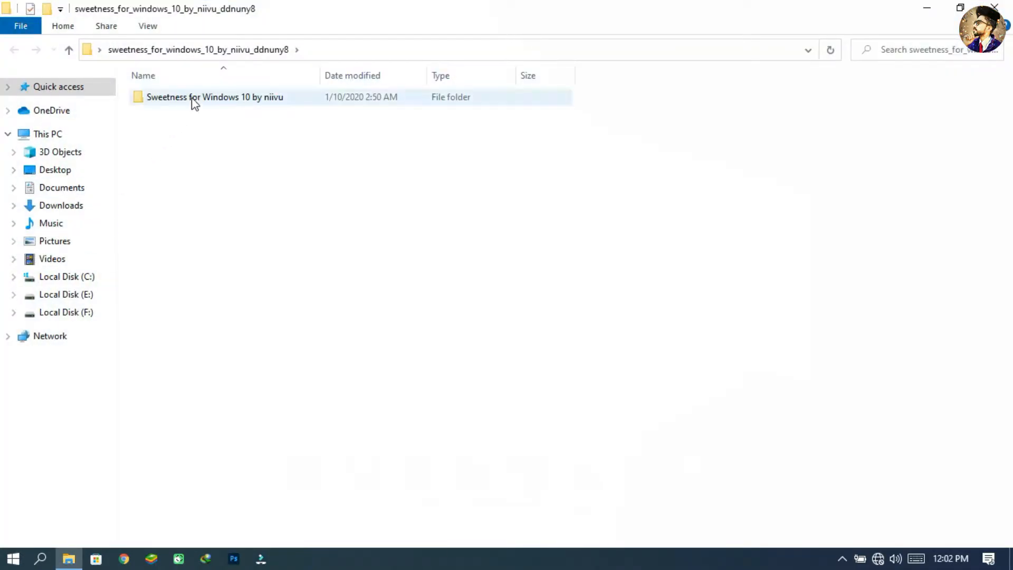
double_click(192, 99)
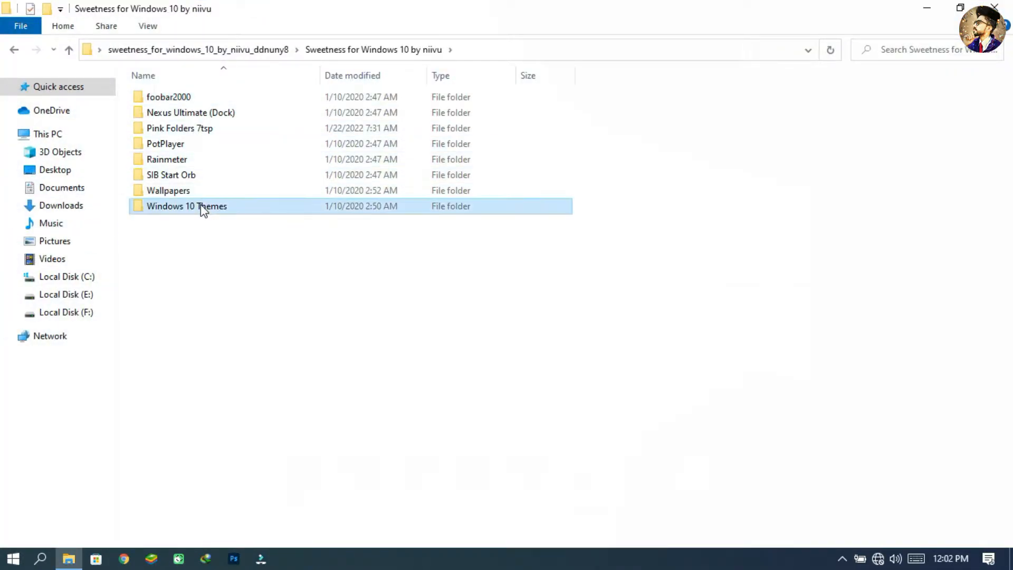
double_click(200, 206)
double_click(197, 97)
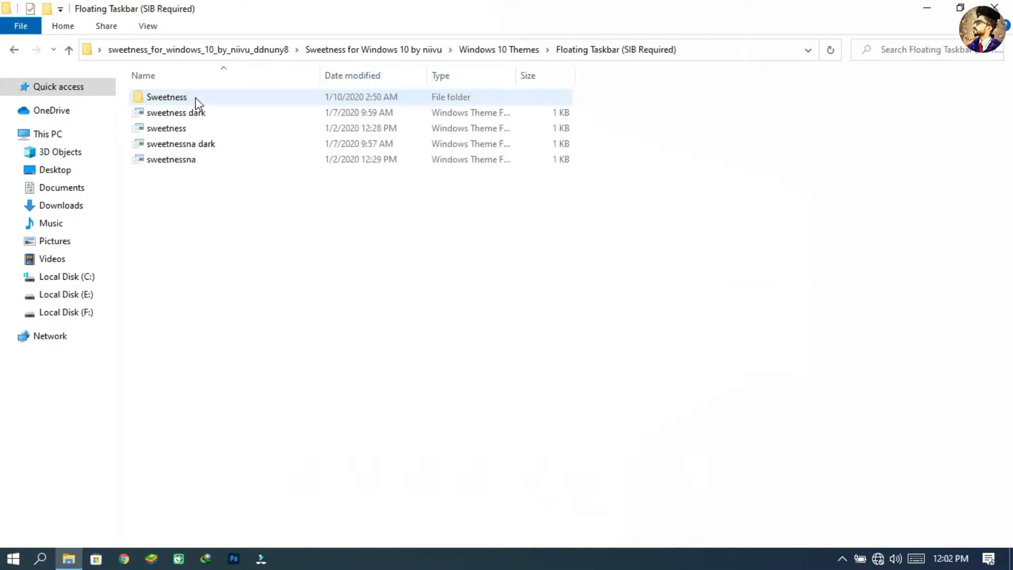
left_click_drag(202, 203, 190, 97)
right_click(190, 97)
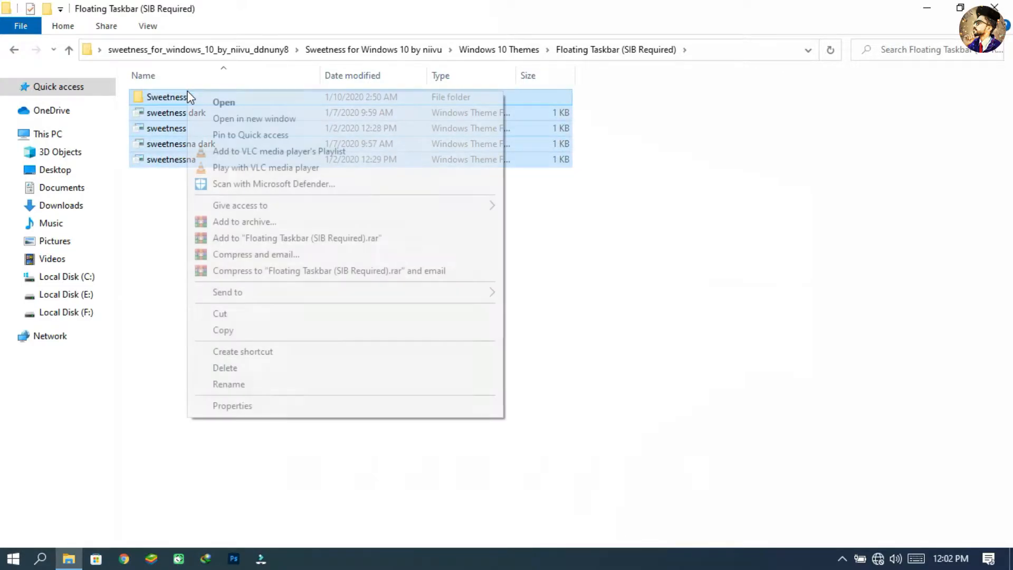
left_click(236, 334)
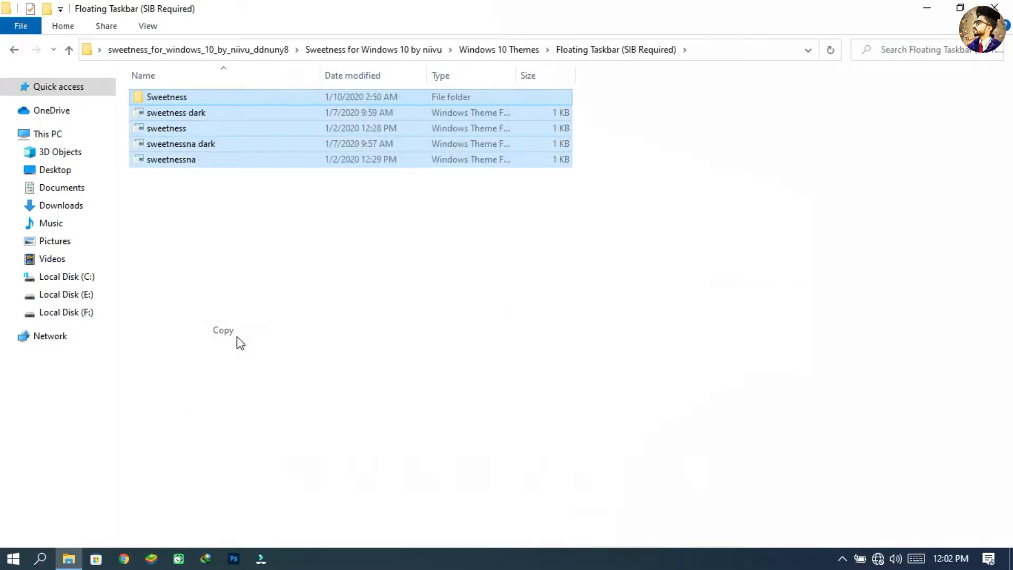
Paste the copied theme files into C:\Windows\Resources\Themes with administrator permission, and close the folder window
left_click(95, 283)
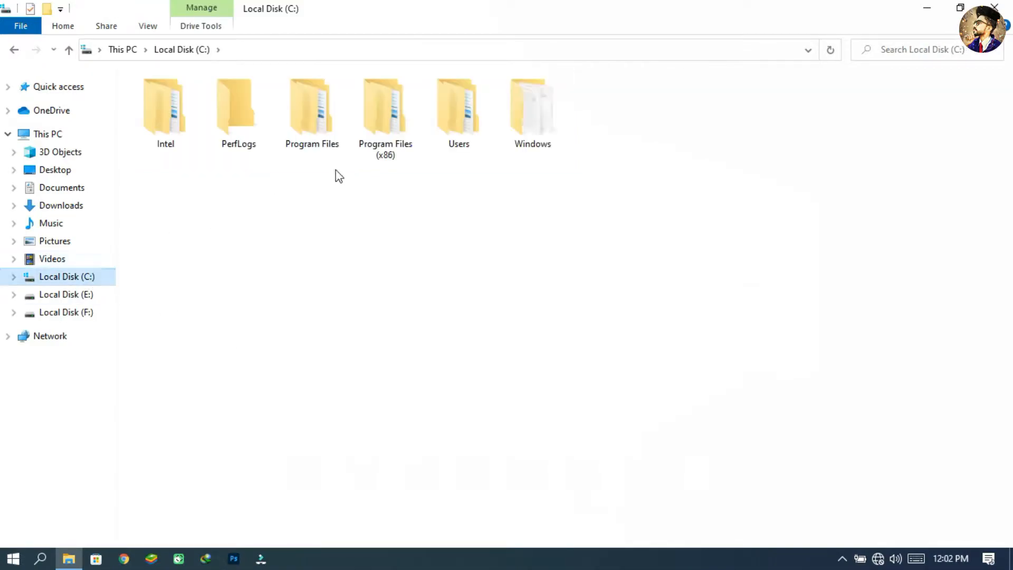
double_click(515, 122)
left_click(428, 117)
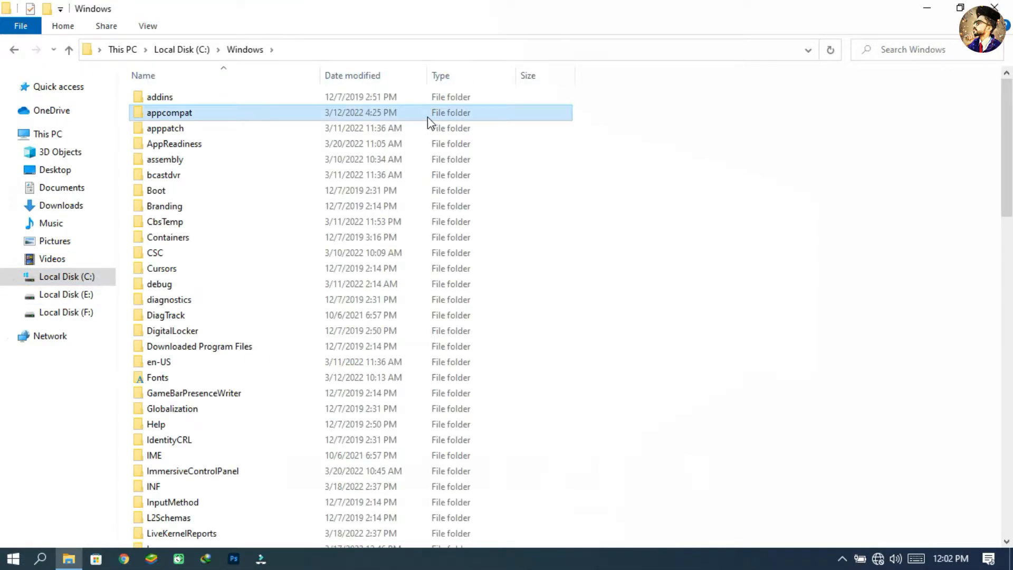
key("r")
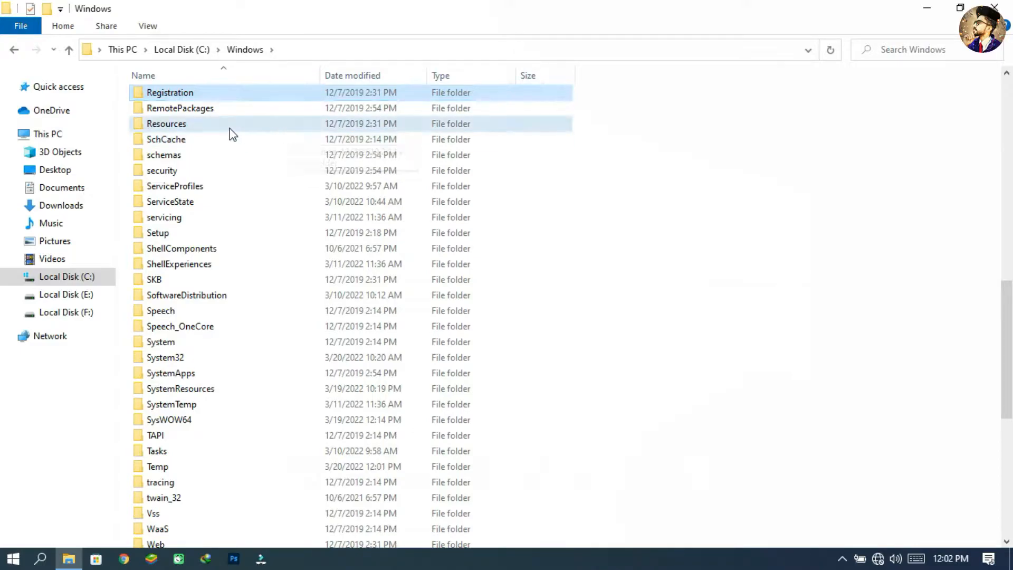
left_click(157, 128)
double_click(219, 124)
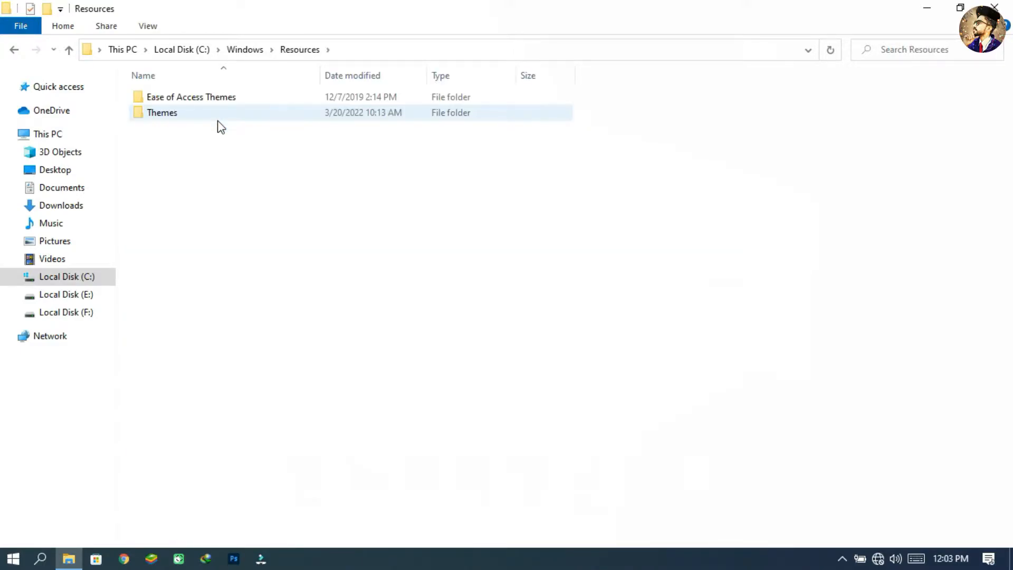
double_click(217, 119)
right_click(240, 216)
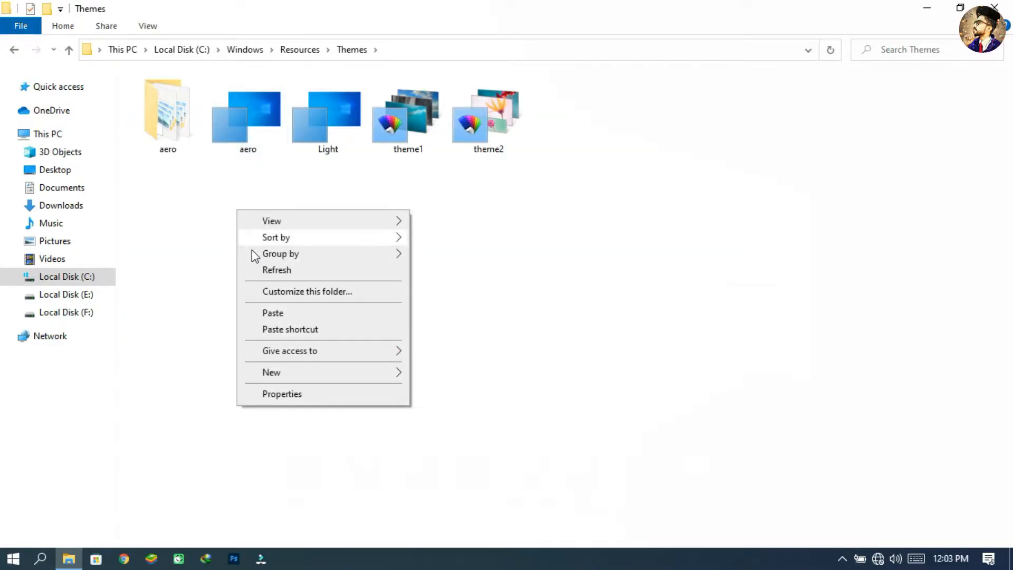
left_click(272, 311)
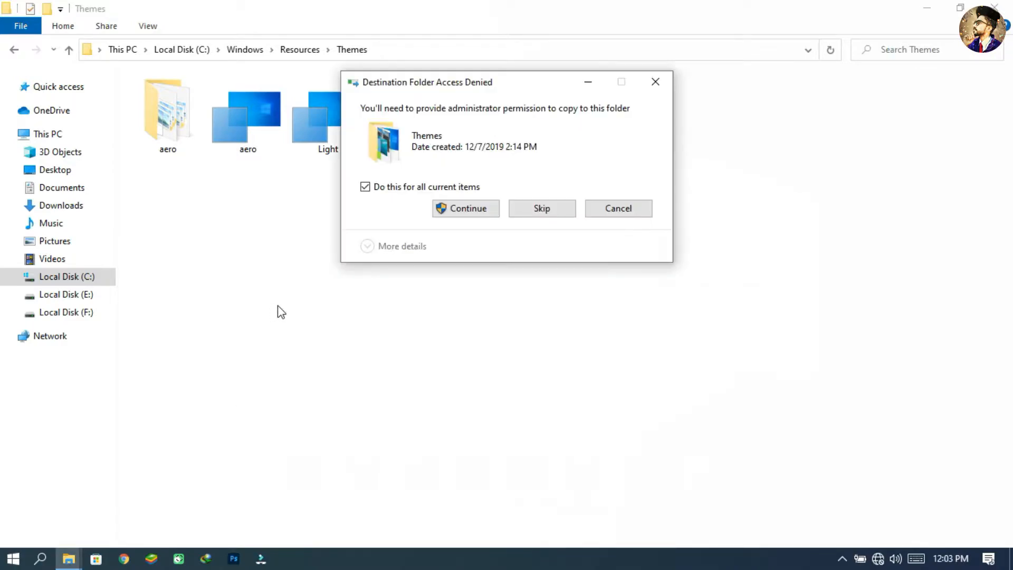
left_click(445, 208)
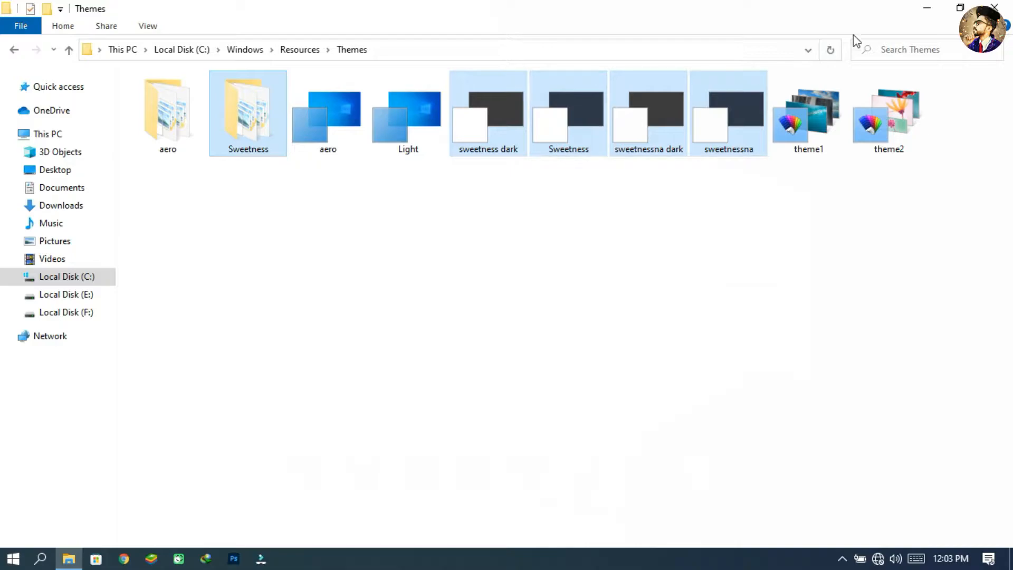
left_click(982, 4)
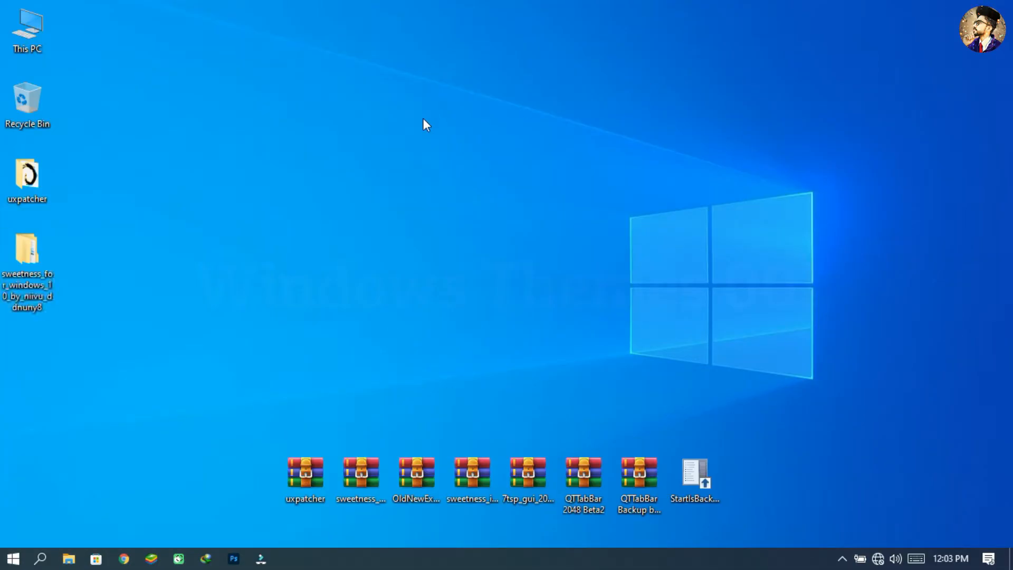
Apply the sweetness na theme in the desktop personalization settings, and close Settings
right_click(423, 118)
left_click(492, 296)
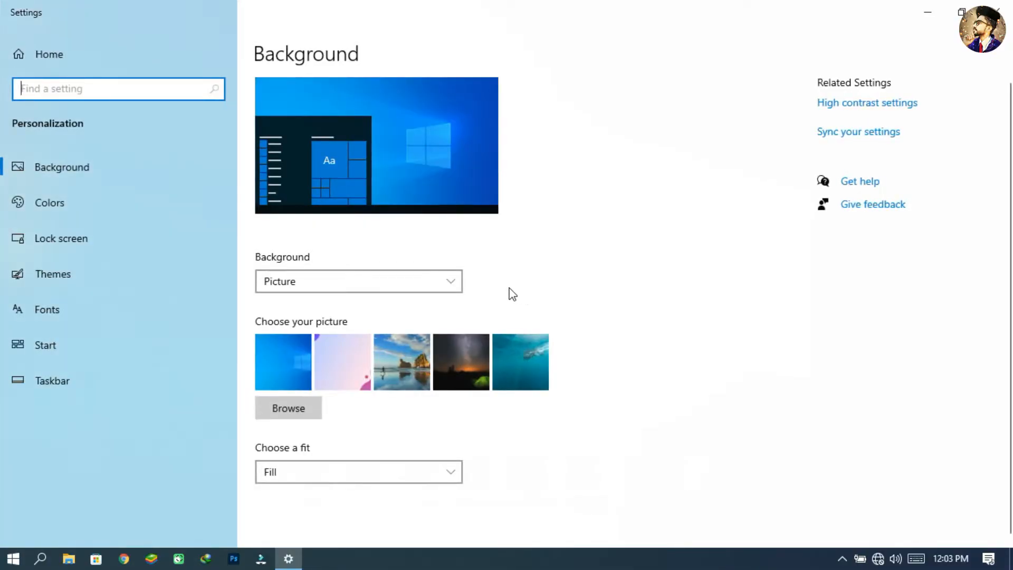
left_click(102, 271)
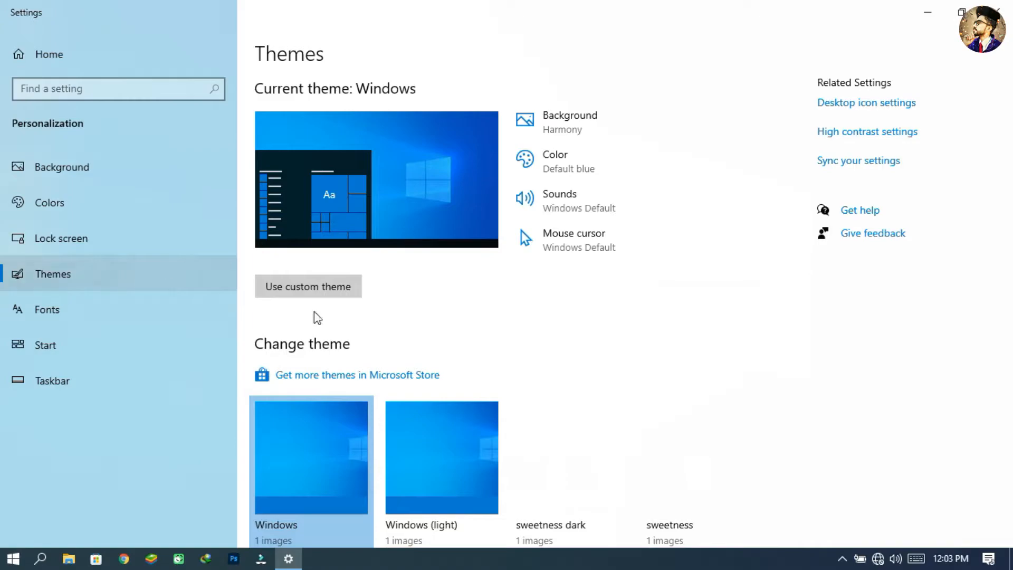
scroll(572, 357, "down", 5)
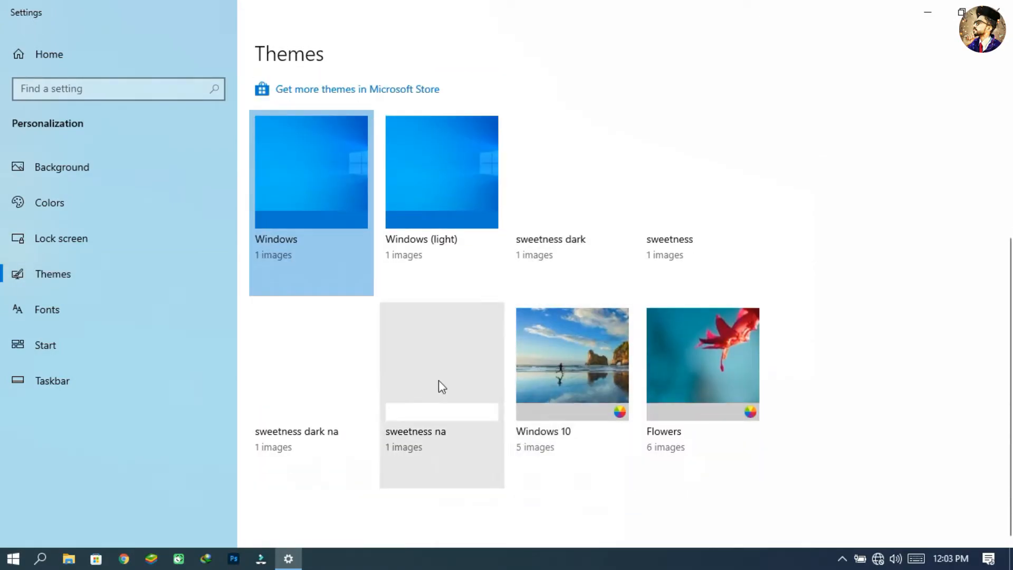
left_click(444, 372)
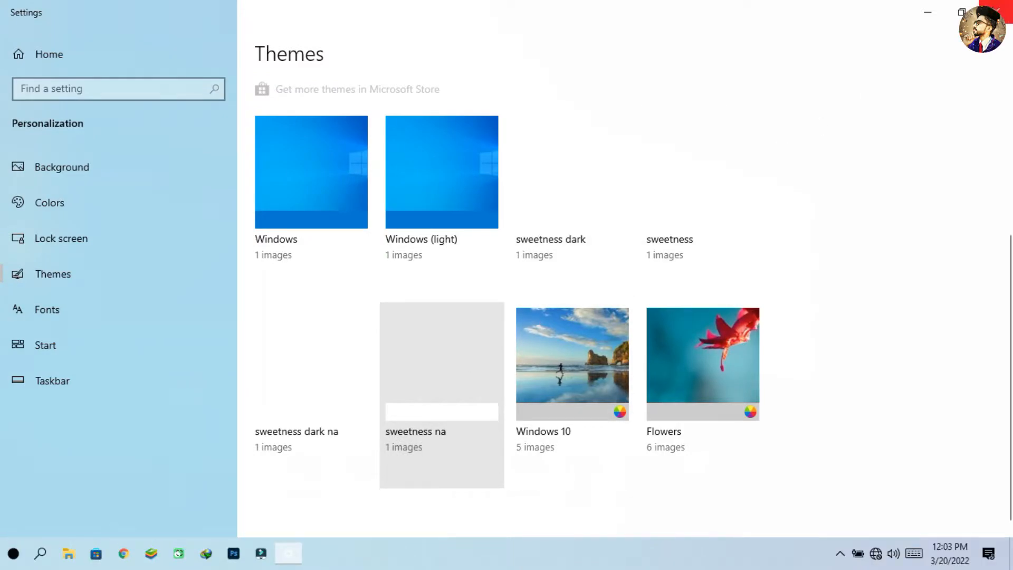
left_click(999, 11)
Examine the new theme's look on the This PC window in restored and maximized size, and close it
double_click(17, 33)
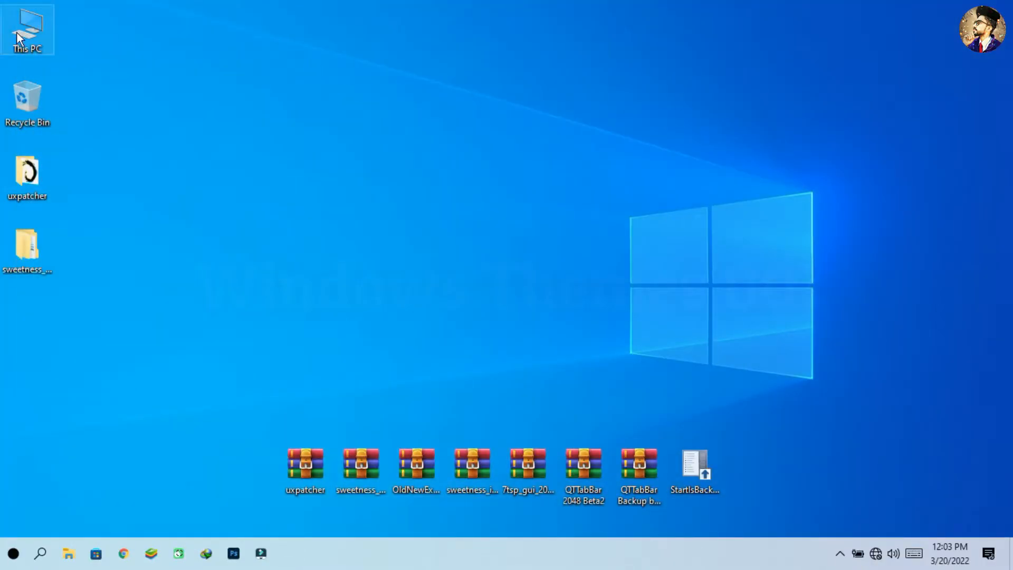
double_click(388, 8)
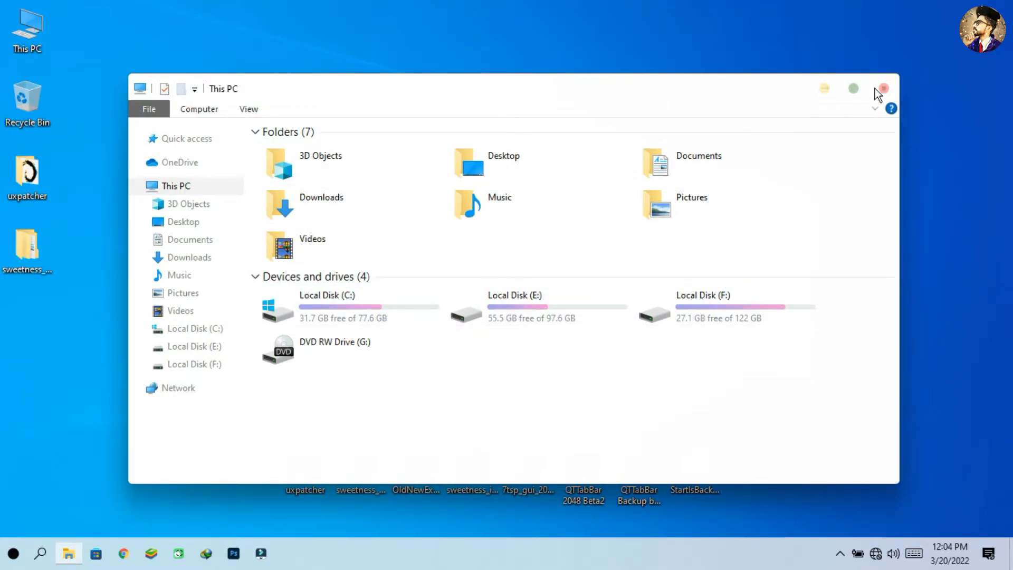
left_click(859, 93)
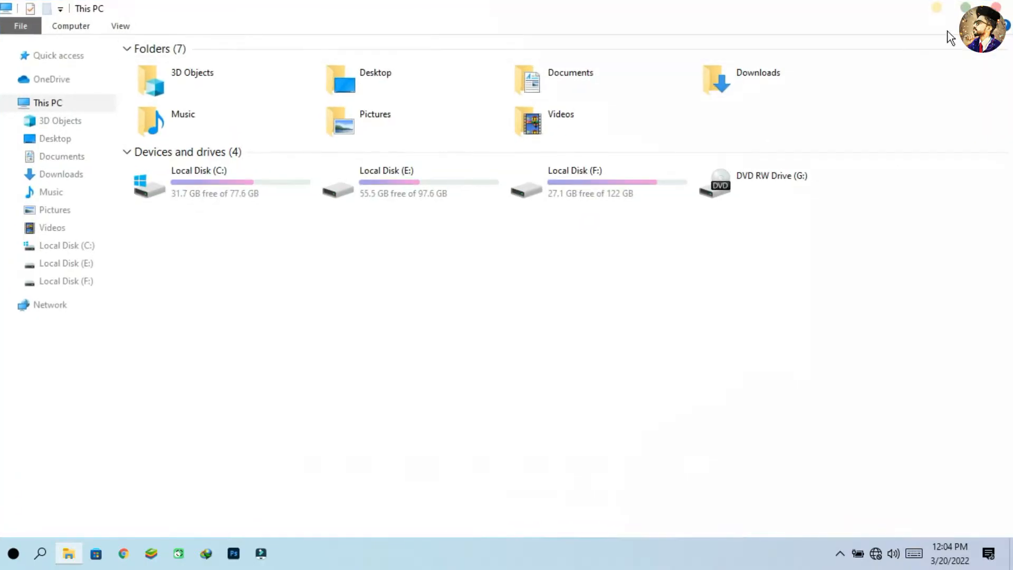
left_click(998, 10)
Extract the OldNewExplorer archive into an OldNewExplorer folder on the desktop
right_click(429, 468)
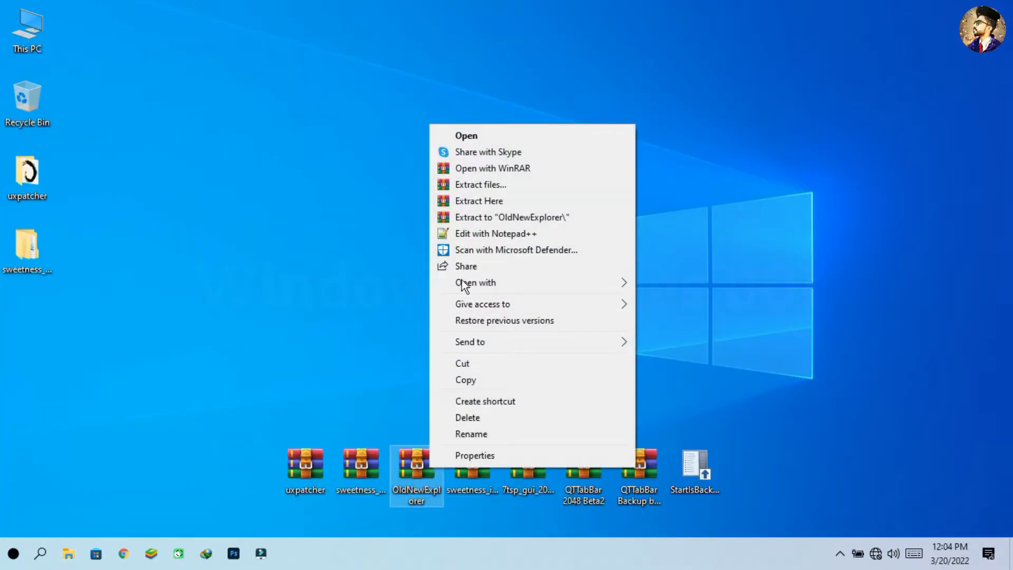
left_click(485, 189)
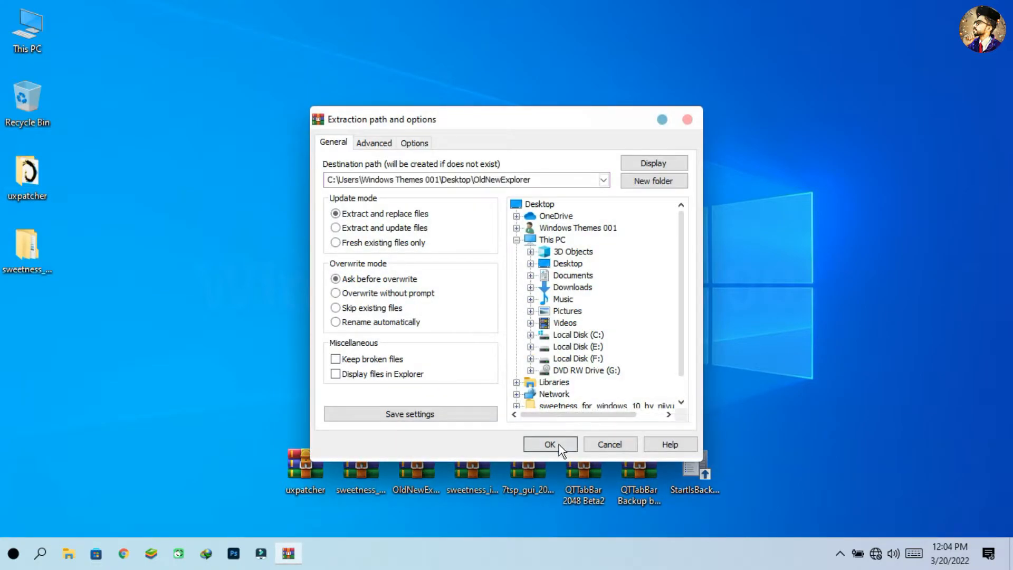
left_click(556, 444)
Move the extracted OldNewExplorer folder from the desktop to the root of Local Disk (C:)
right_click(39, 327)
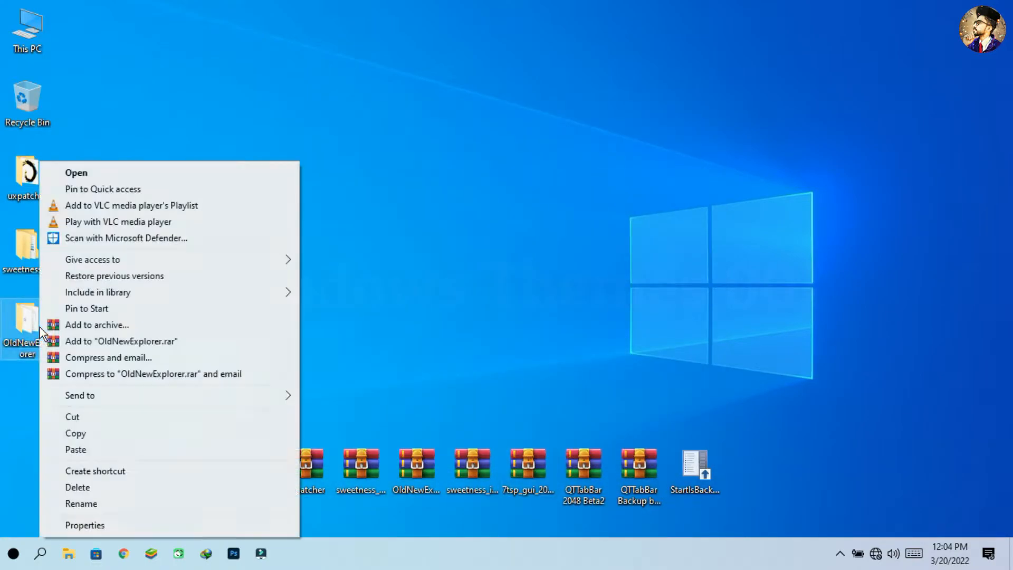
left_click(70, 415)
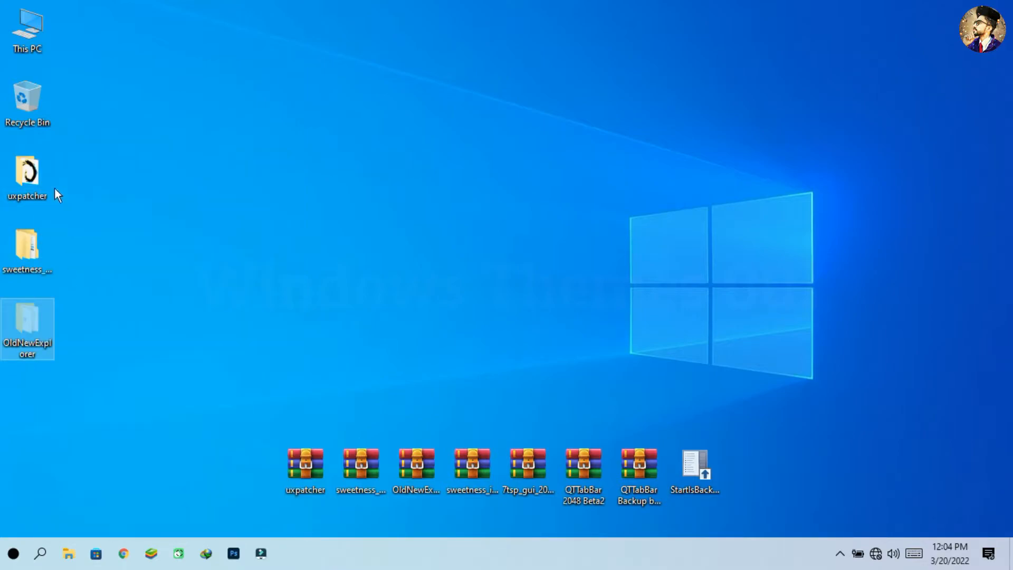
double_click(36, 53)
double_click(204, 179)
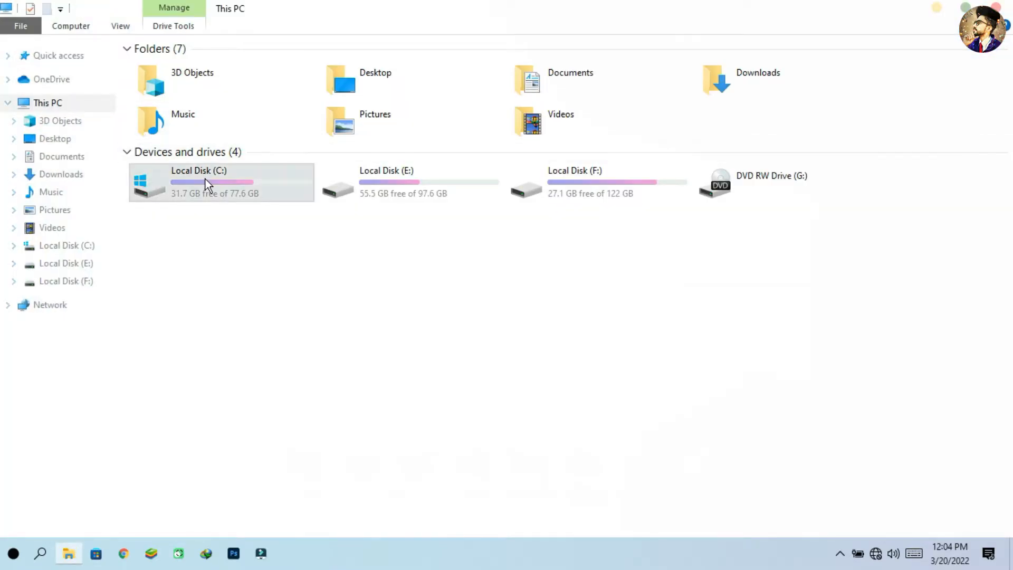
right_click(305, 244)
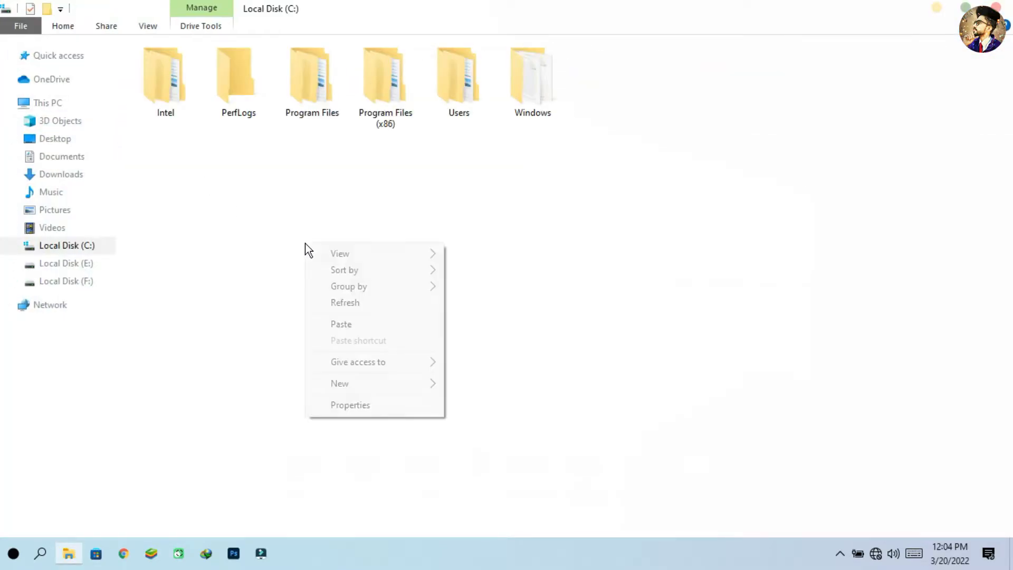
left_click(340, 323)
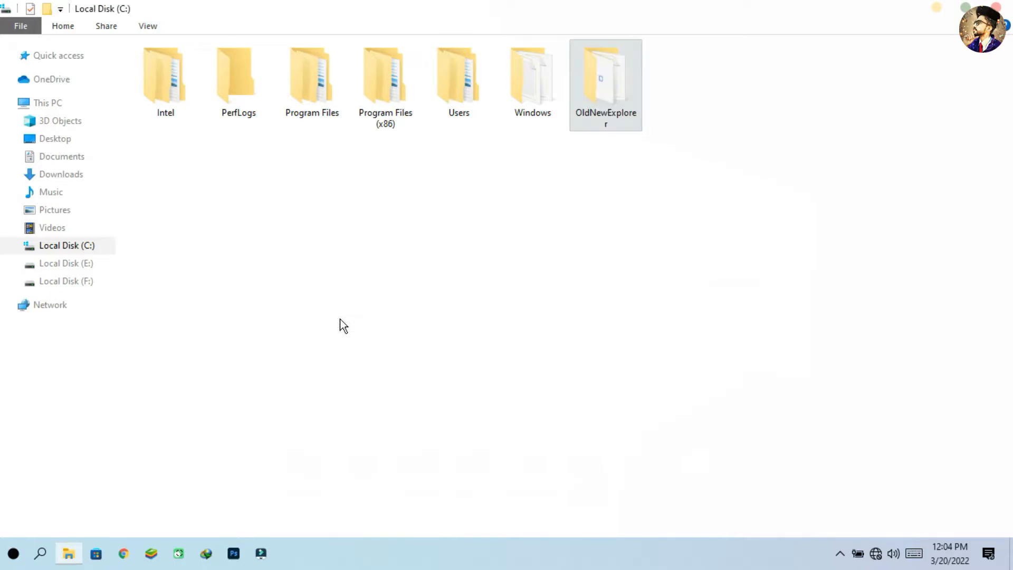
Run OldNewExplorerCfg from the moved OldNewExplorer folder as administrator
double_click(609, 100)
left_click(393, 103)
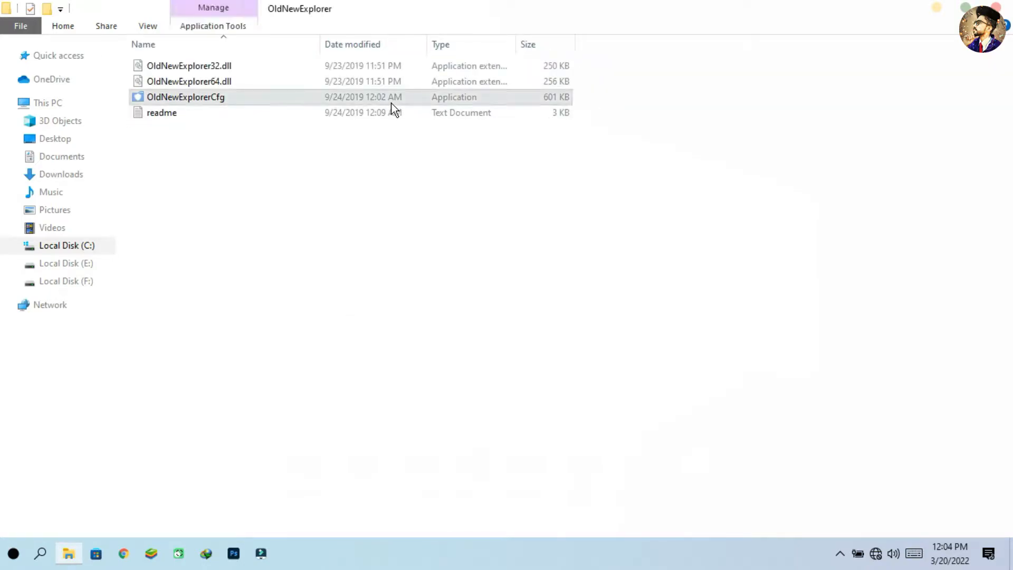
right_click(391, 103)
left_click(418, 130)
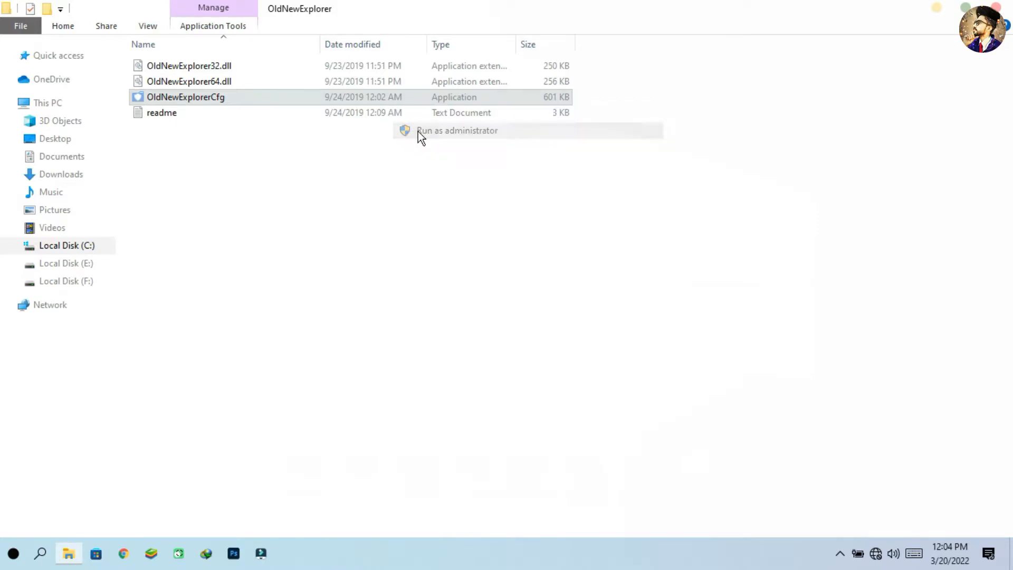
Install the shell extension with classical drive grouping, libraries and the command bar on, navigation bar glass and alternate navigation buttons off, and close the configuration
left_click(383, 176)
left_click(378, 195)
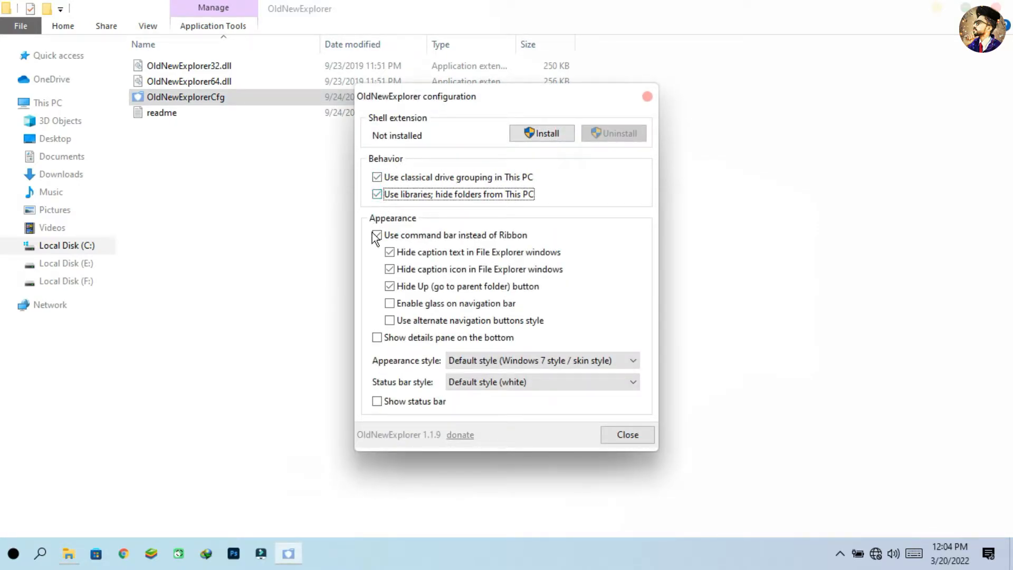
left_click(377, 236)
left_click(392, 304)
left_click(390, 320)
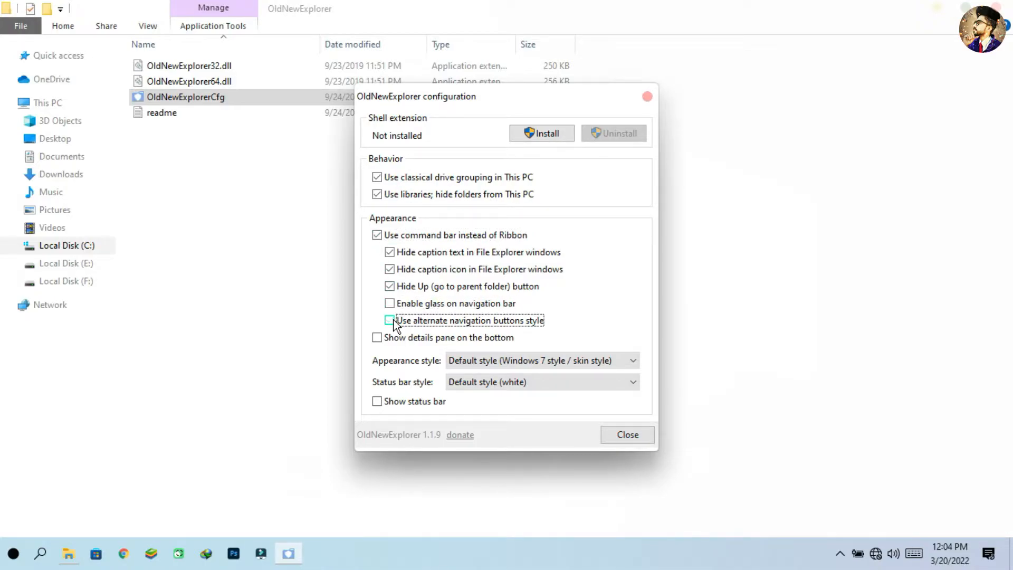
left_click(524, 135)
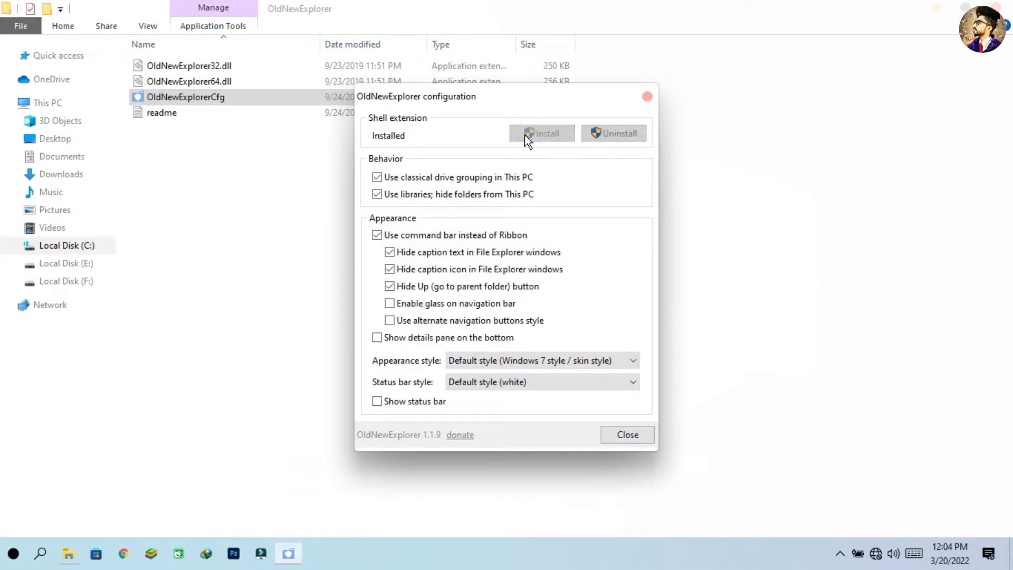
left_click(647, 97)
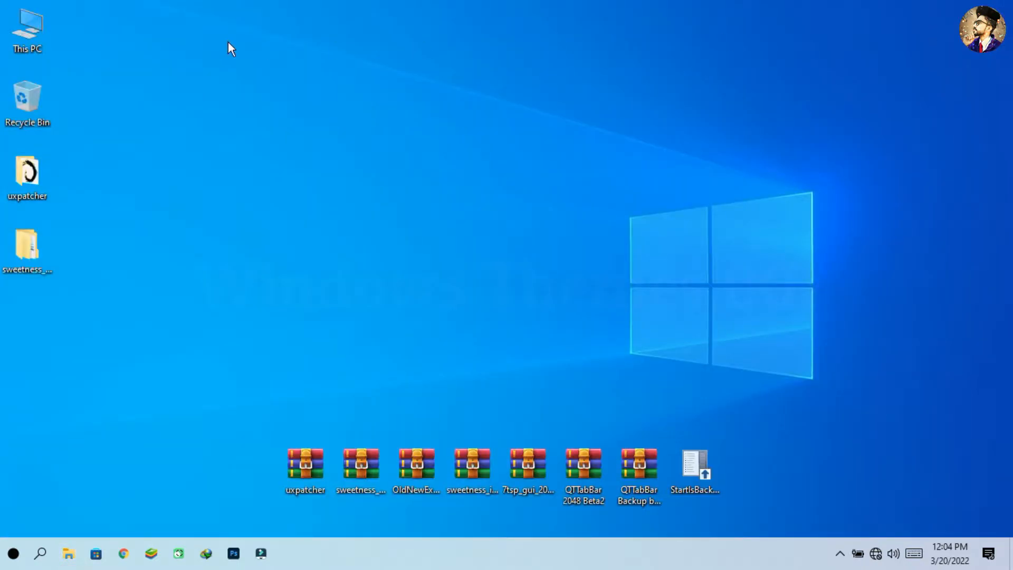
Open This PC and restore the window to a smaller size to examine the changed File Explorer layout
double_click(8, 40)
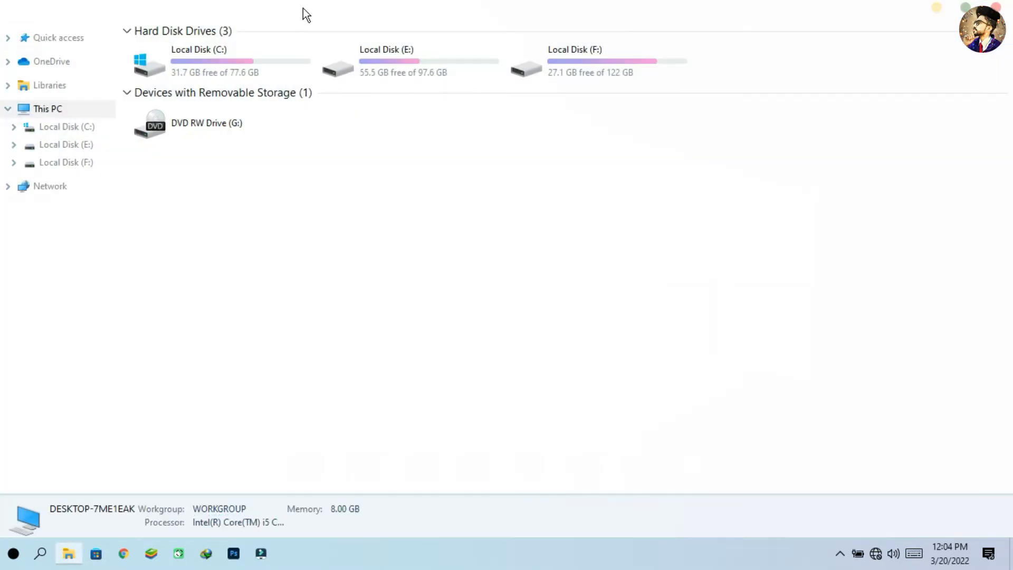
double_click(303, 10)
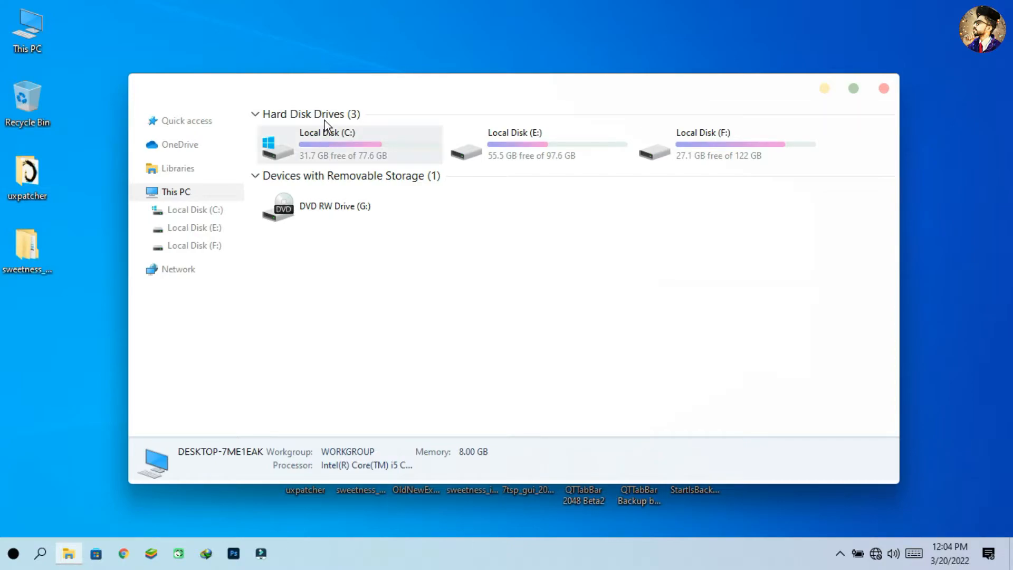
Close the This PC window and extract the sweetness_icon_themes archive into its own folder on the desktop
double_click(325, 86)
left_click(993, 7)
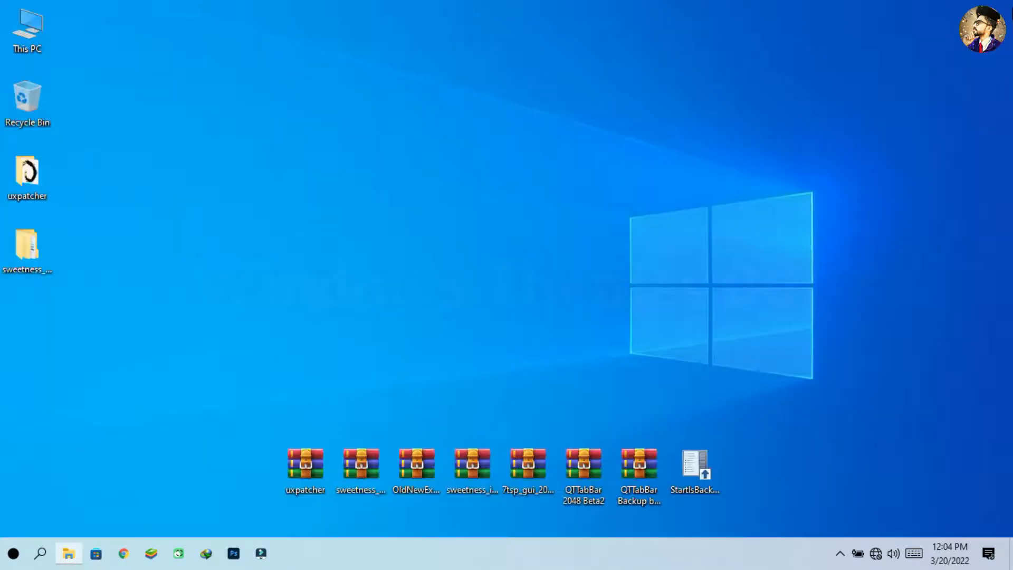
left_click(474, 451)
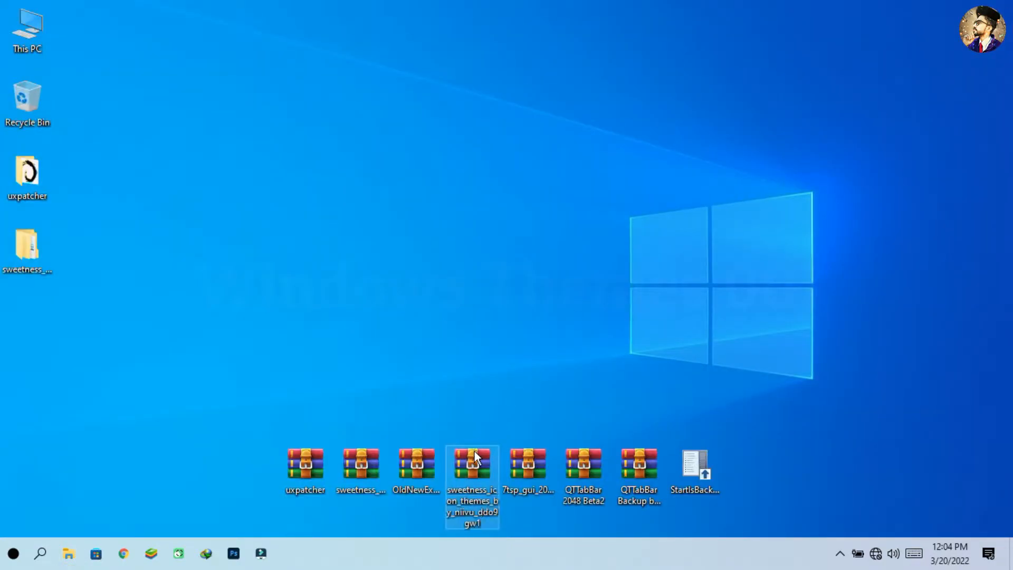
right_click(474, 451)
left_click(522, 170)
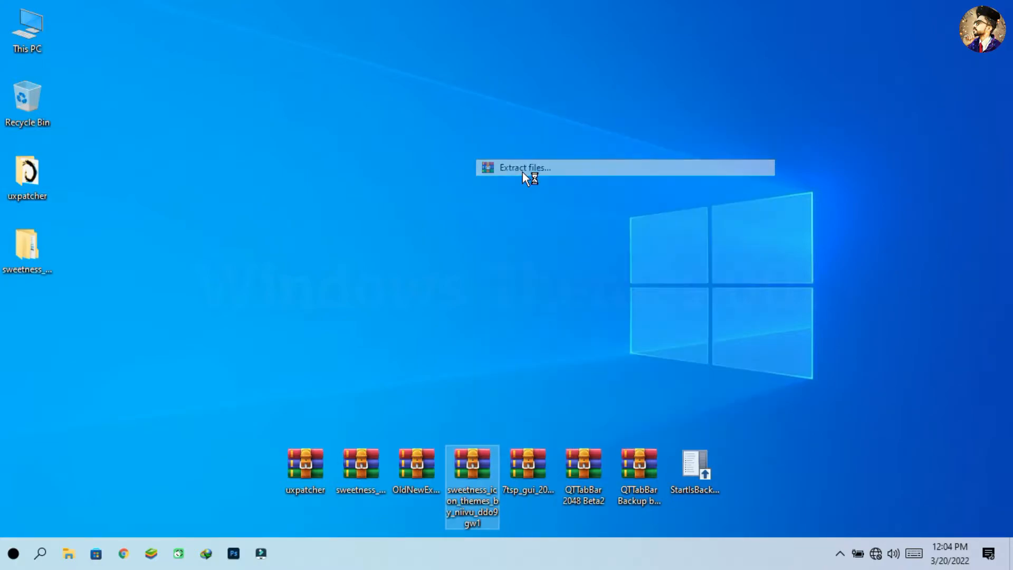
left_click(549, 444)
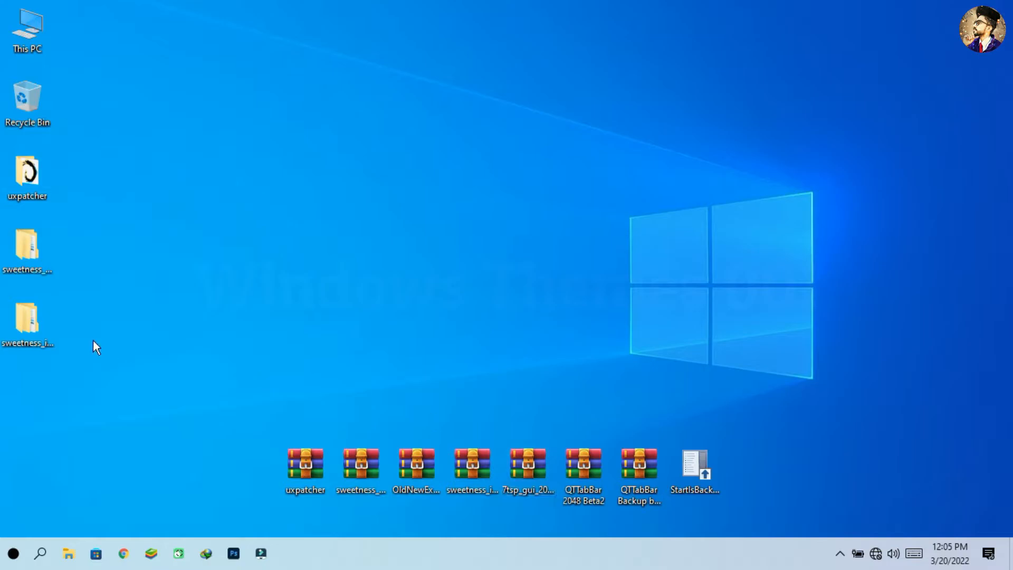
Open the Sweetness Icon Theme by niivu folder inside the extracted icon theme folder and show its contents as large icons
double_click(38, 313)
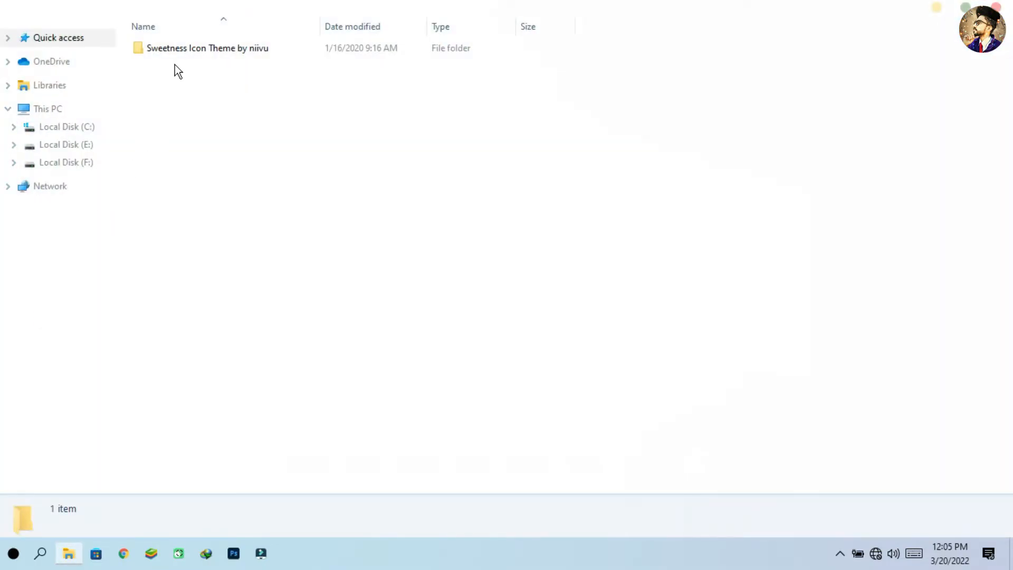
double_click(180, 51)
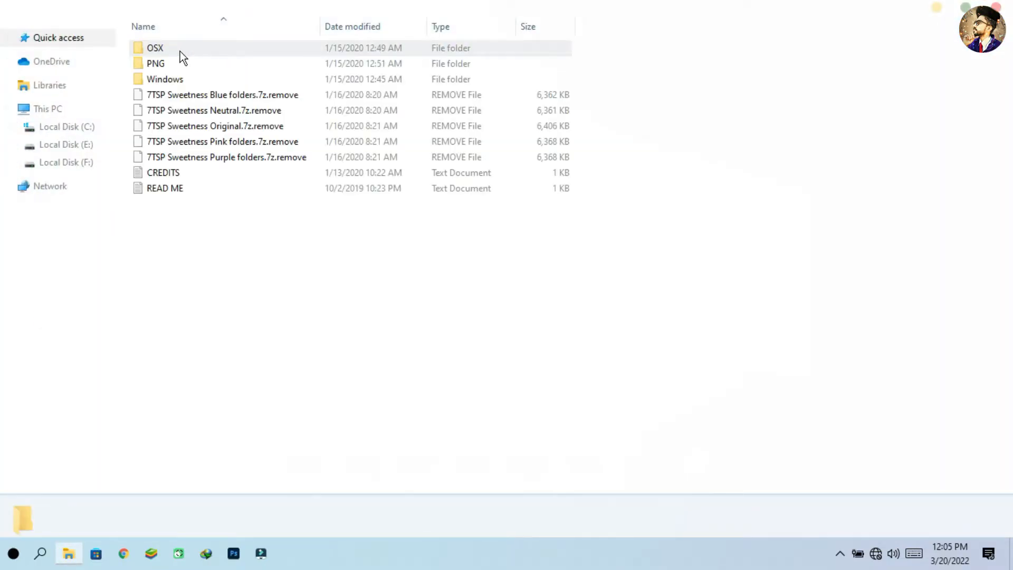
right_click(245, 252)
mouse_move(290, 259)
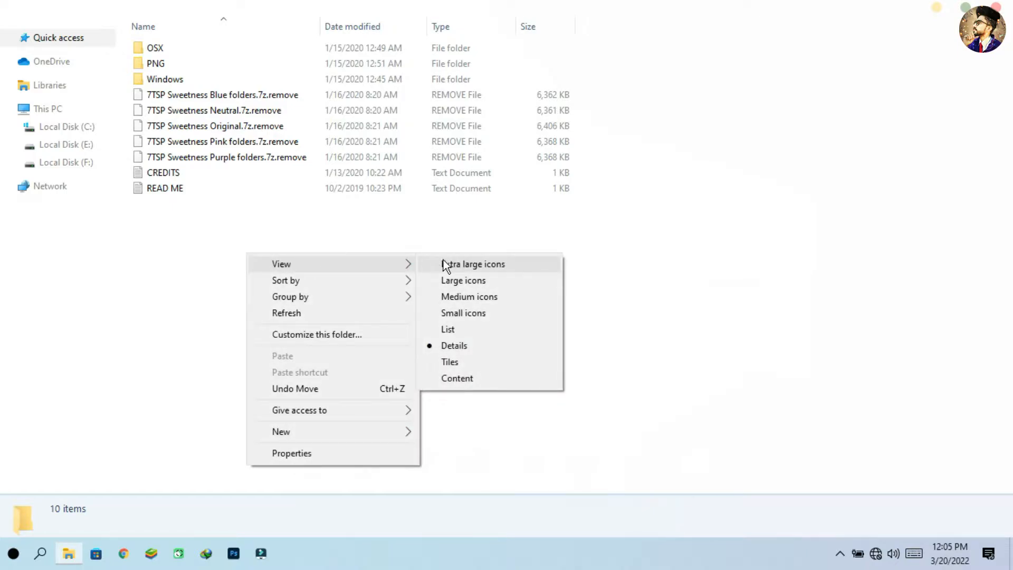
left_click(458, 282)
Rename 7TSP Sweetness Pink folders.7z.remove to 7TSP Sweetness Pink folders.7z, accept the extension change and close the folder window
left_click(644, 116)
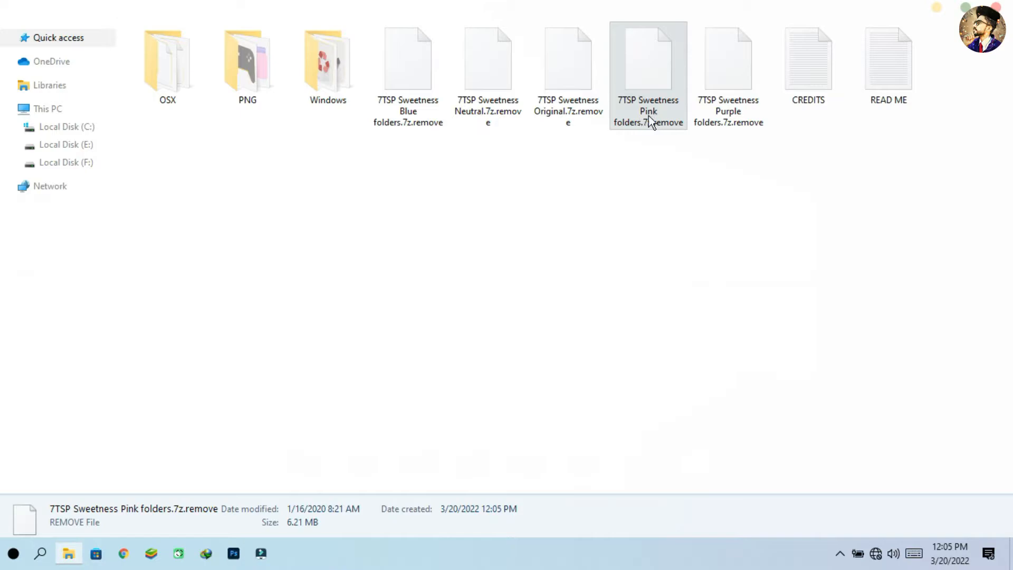
right_click(651, 117)
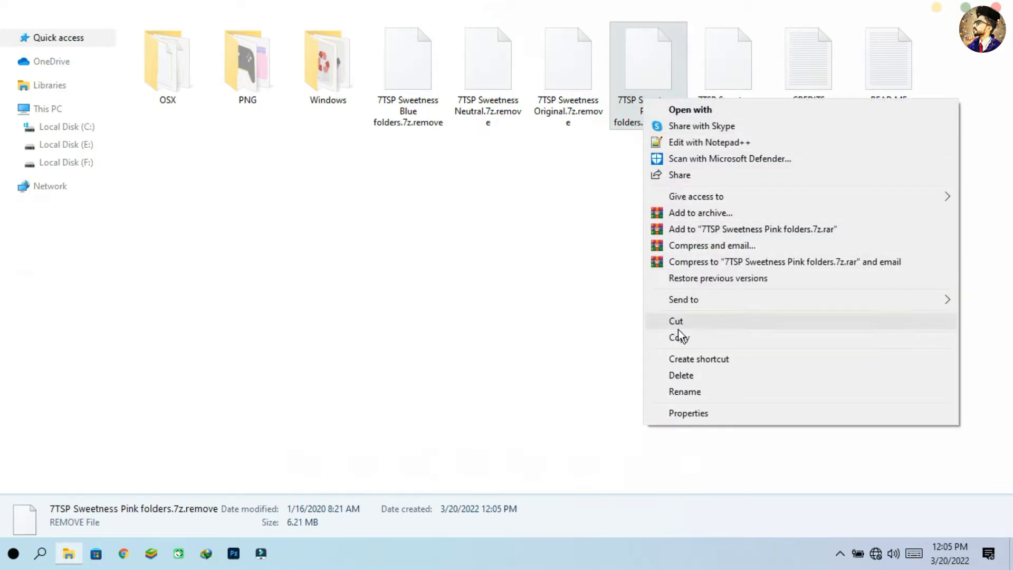
left_click(685, 391)
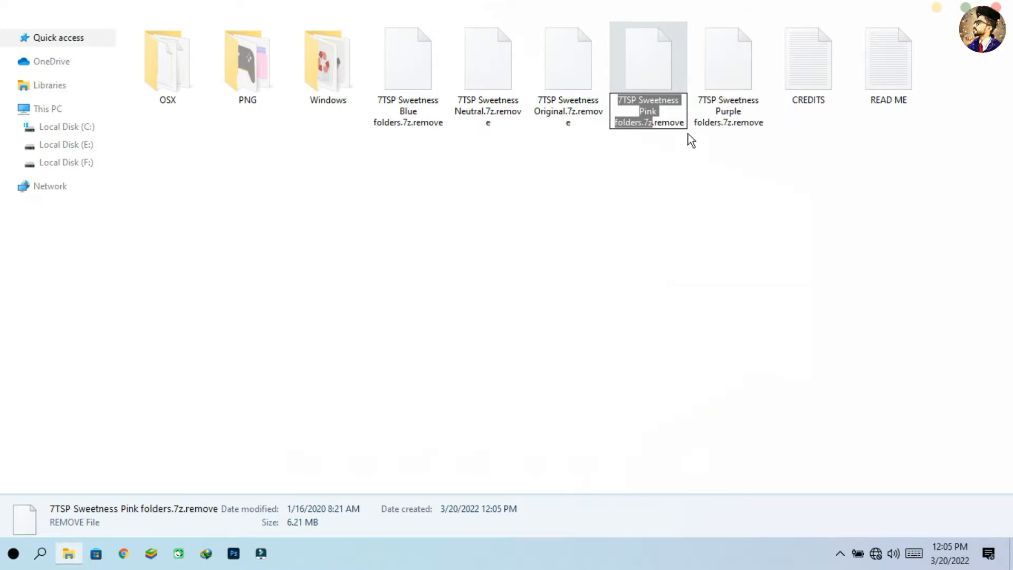
left_click(686, 120)
key("BackSpace")
key("BackSpace")
key("BackSpace")
key("BackSpace")
key("BackSpace")
key("BackSpace")
key("BackSpace")
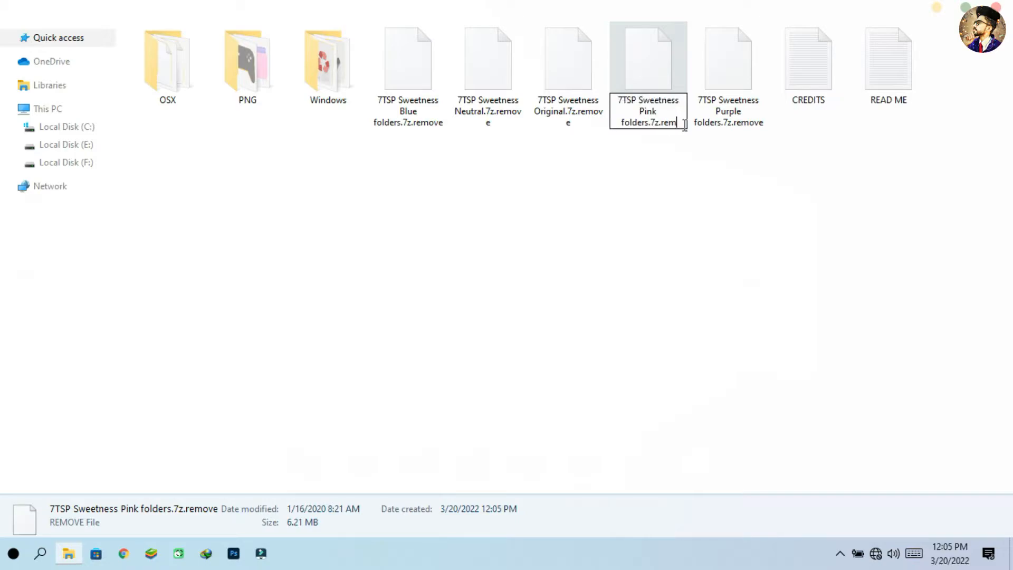
key("Return")
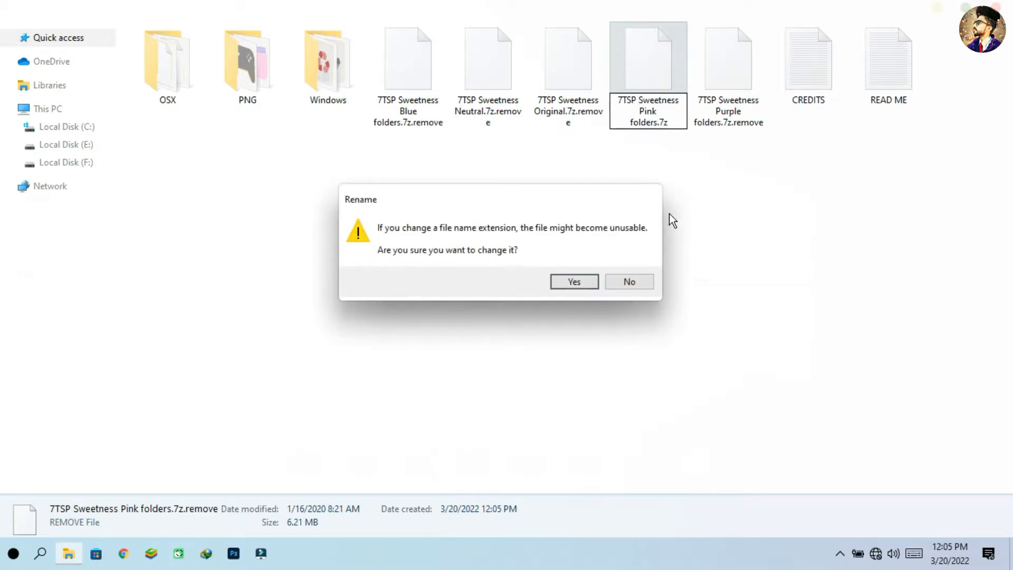
left_click(575, 281)
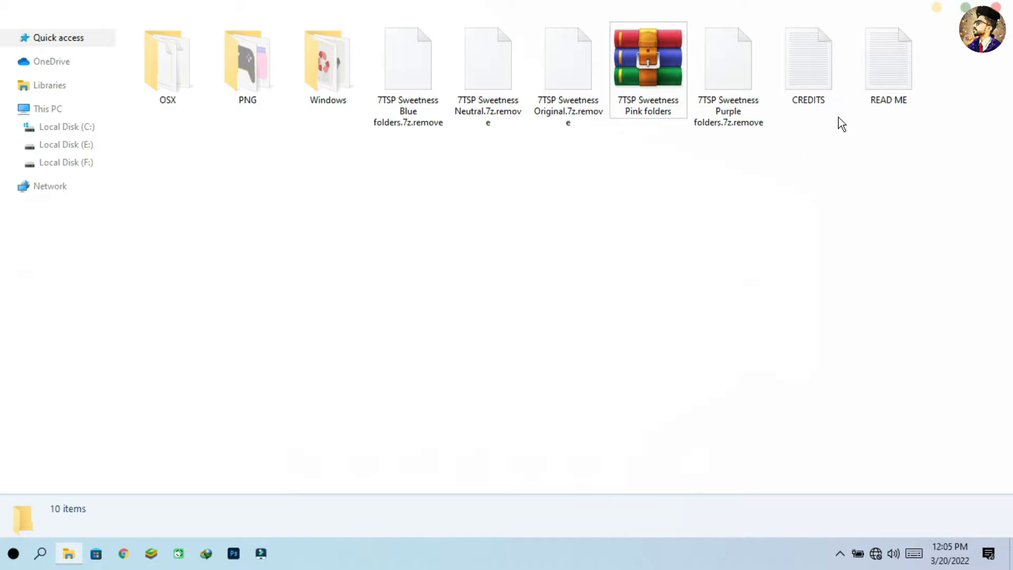
left_click(996, 8)
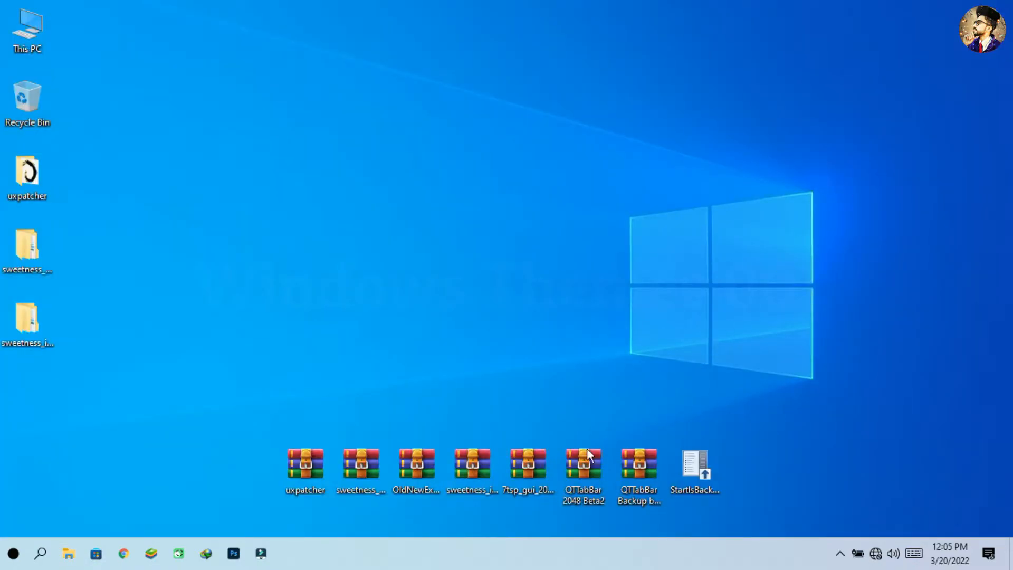
Extract the 7tsp_gui_2019_edition archive into its own folder on the desktop
right_click(549, 471)
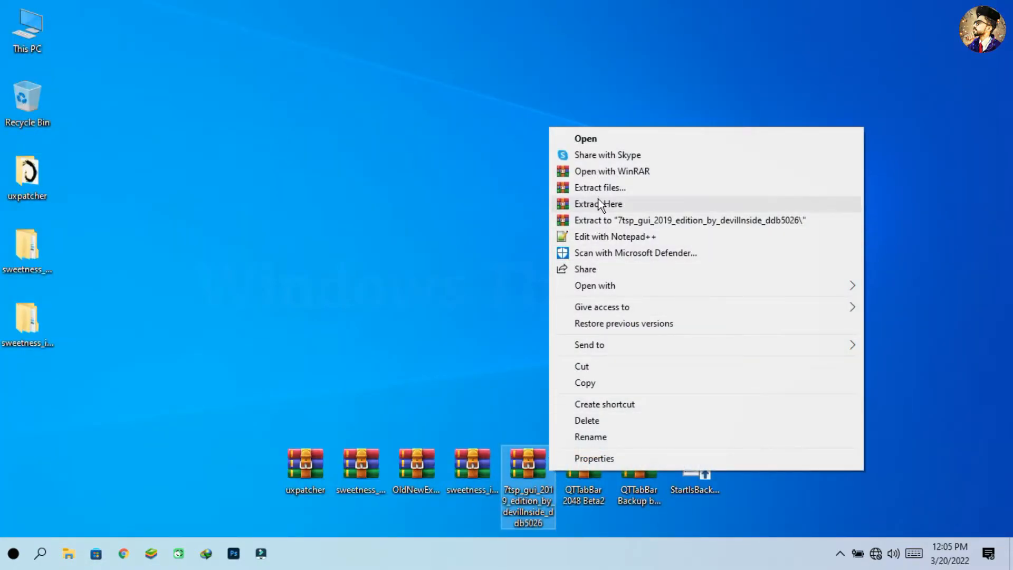
left_click(599, 190)
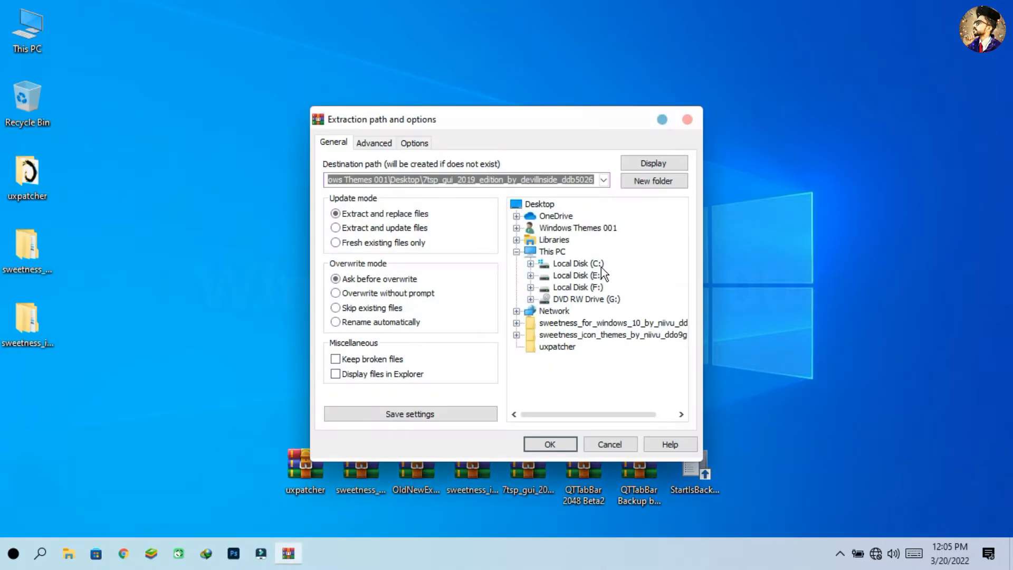
left_click(571, 443)
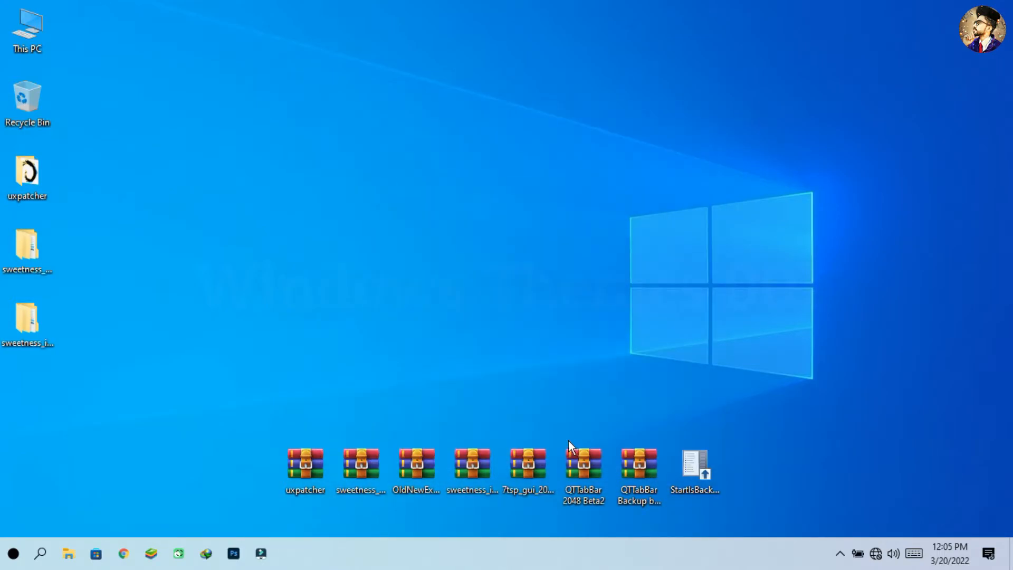
In the extracted 7tsp_gui folder, rename 7tsp GUI v0.6(2019).ee to 7tsp GUI v0.6(2019).exe and accept the extension change
double_click(46, 409)
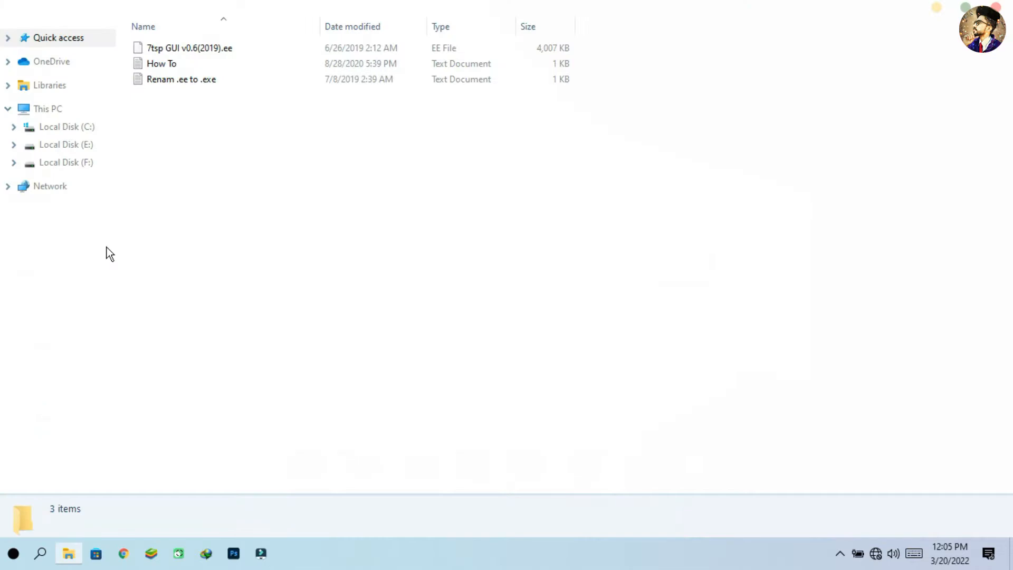
right_click(198, 49)
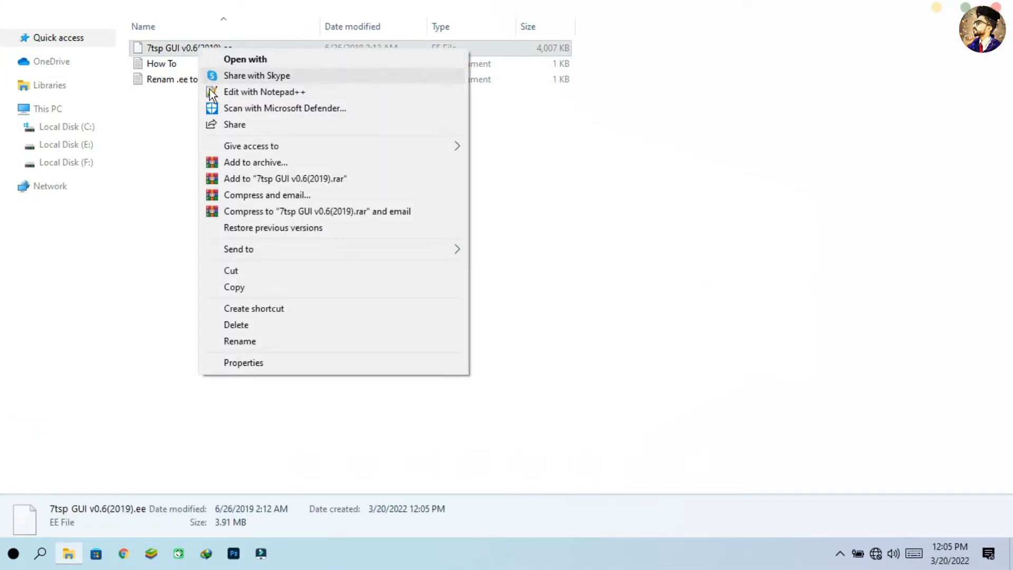
left_click(226, 340)
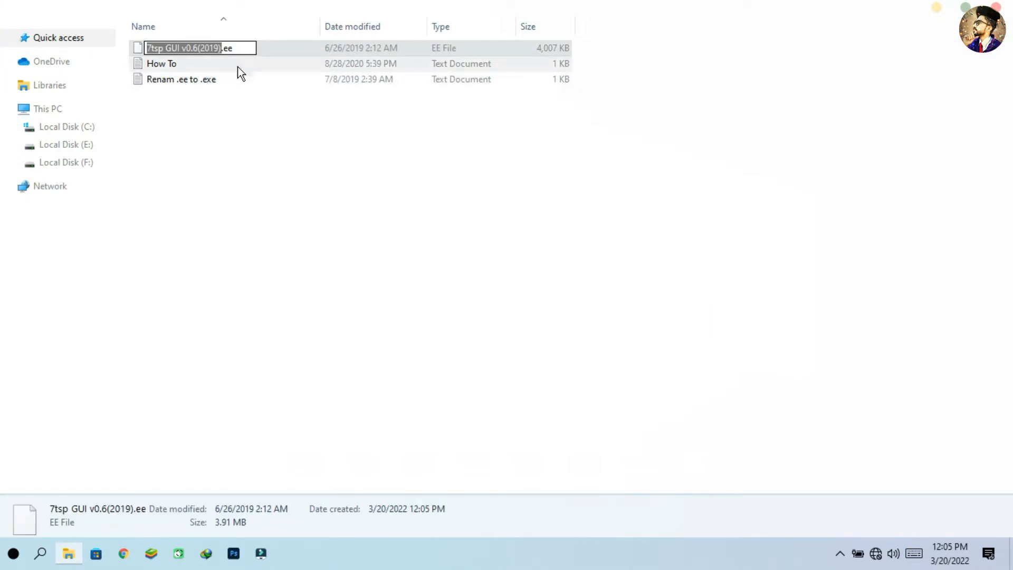
left_click(228, 47)
type("x")
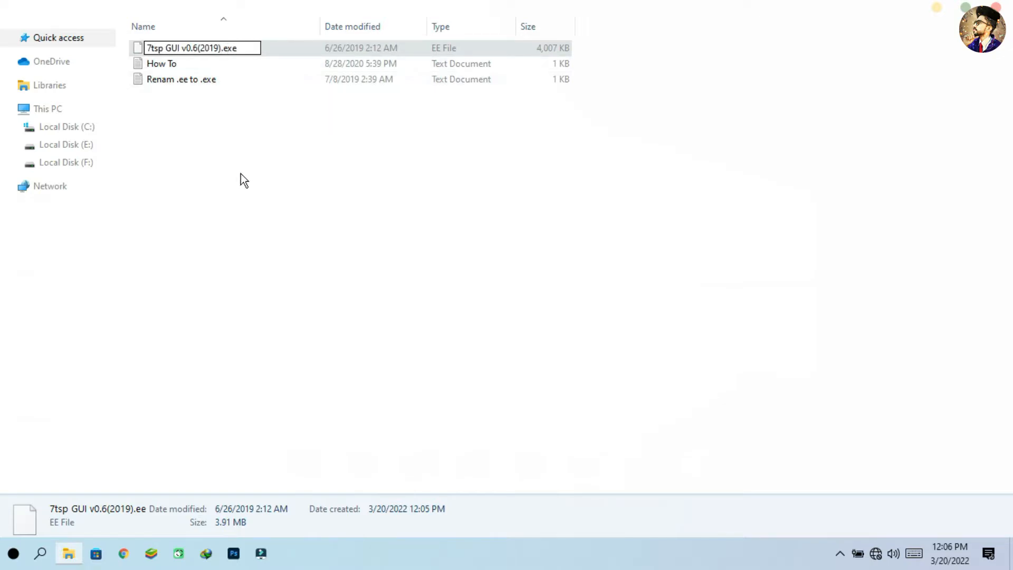
key("Return")
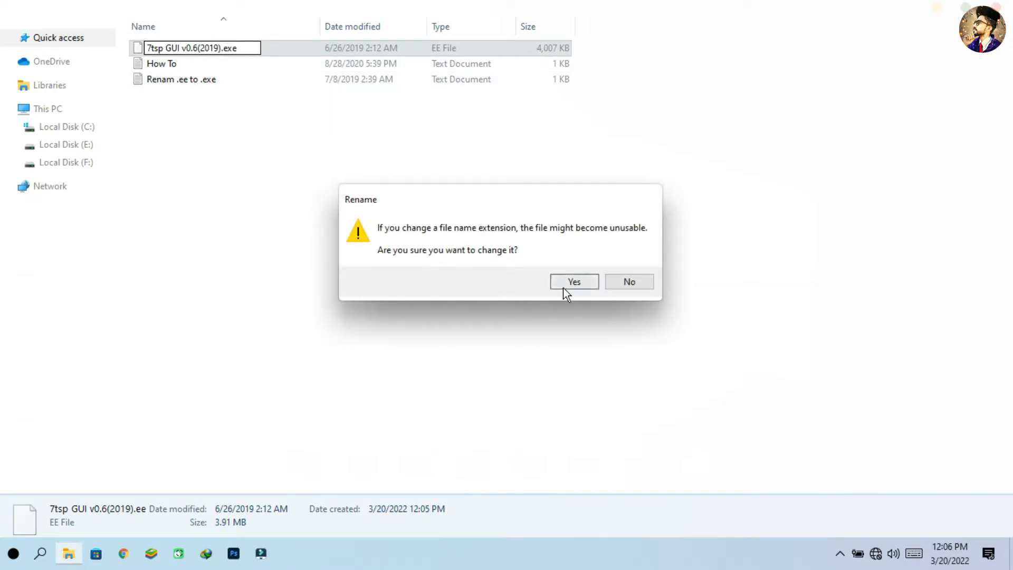
left_click(565, 293)
Show the folder's files as large icons, run 7tsp GUI v0.6(2019) as administrator and close the folder window
right_click(505, 217)
mouse_move(670, 227)
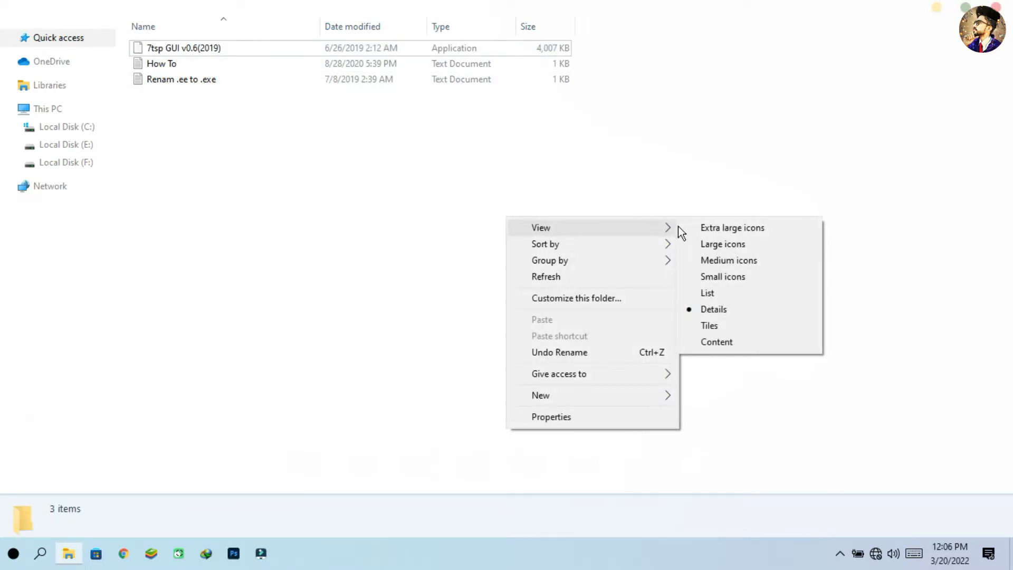
left_click(701, 245)
left_click(150, 79)
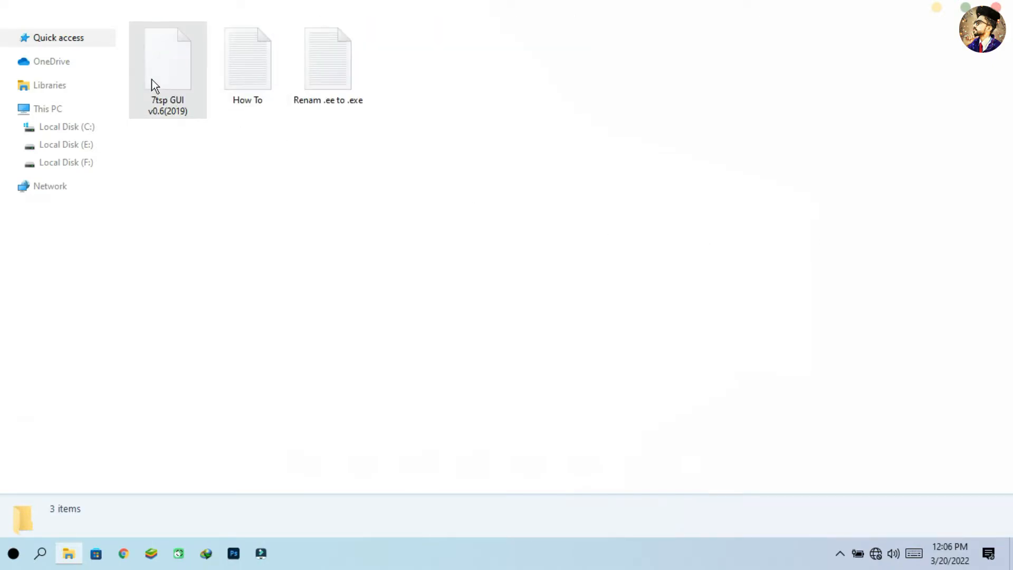
right_click(151, 79)
left_click(172, 107)
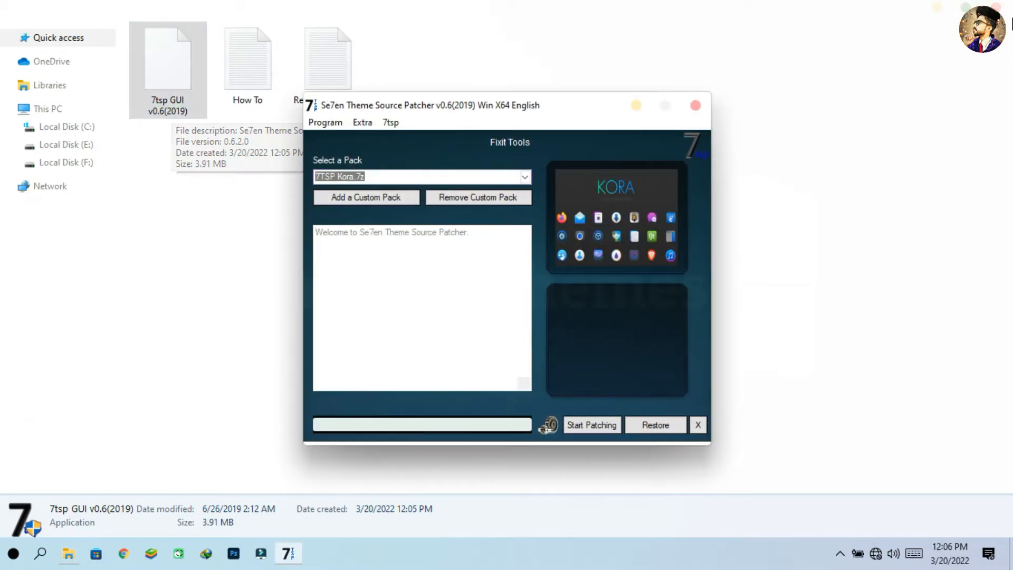
left_click(1000, 8)
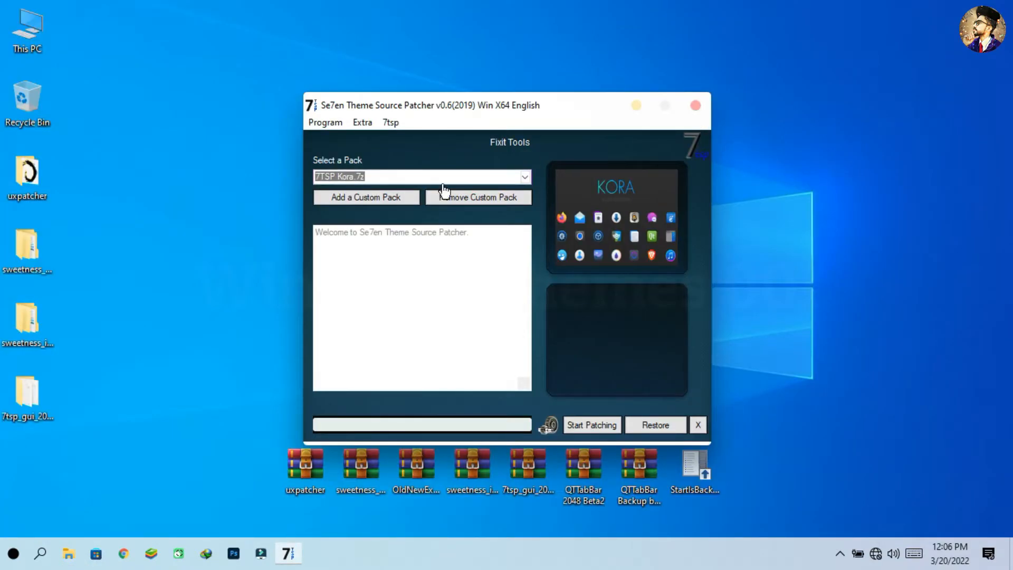
Add 7TSP Sweetness Pink folders from the desktop's Sweetness Icon Theme by niivu folder as a custom pack
left_click(353, 197)
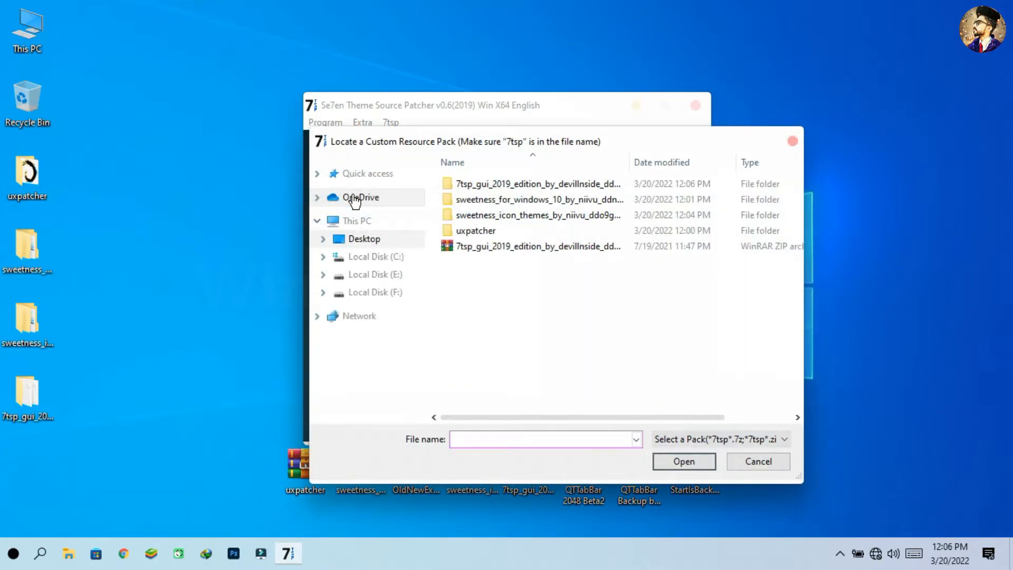
left_click(387, 244)
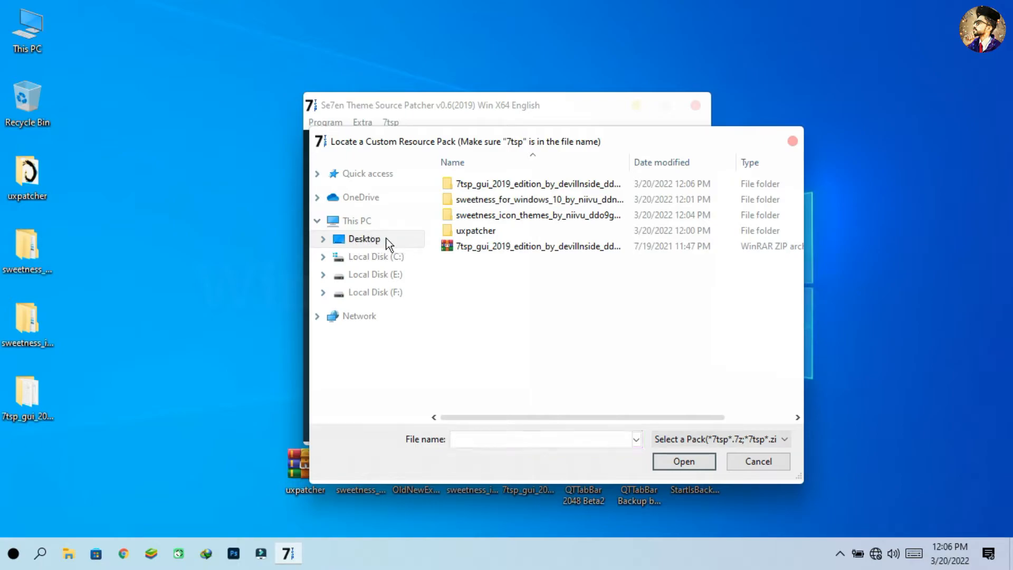
double_click(521, 220)
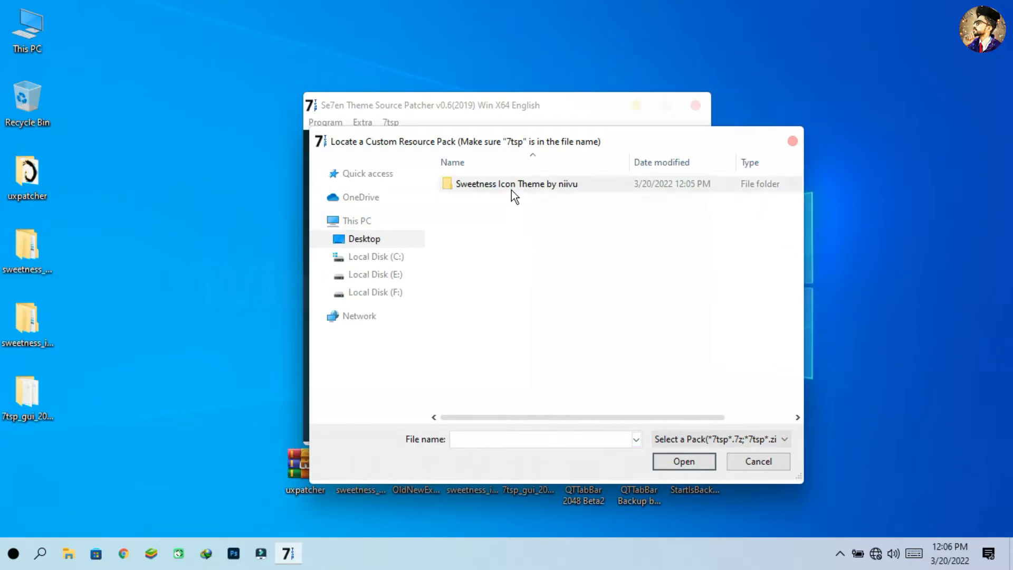
double_click(511, 186)
left_click(518, 232)
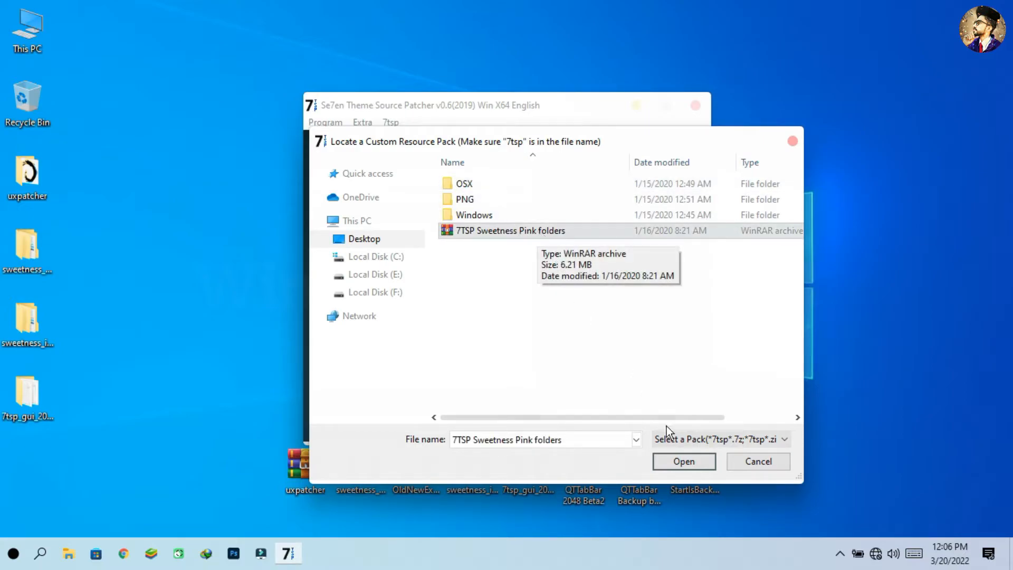
left_click(682, 460)
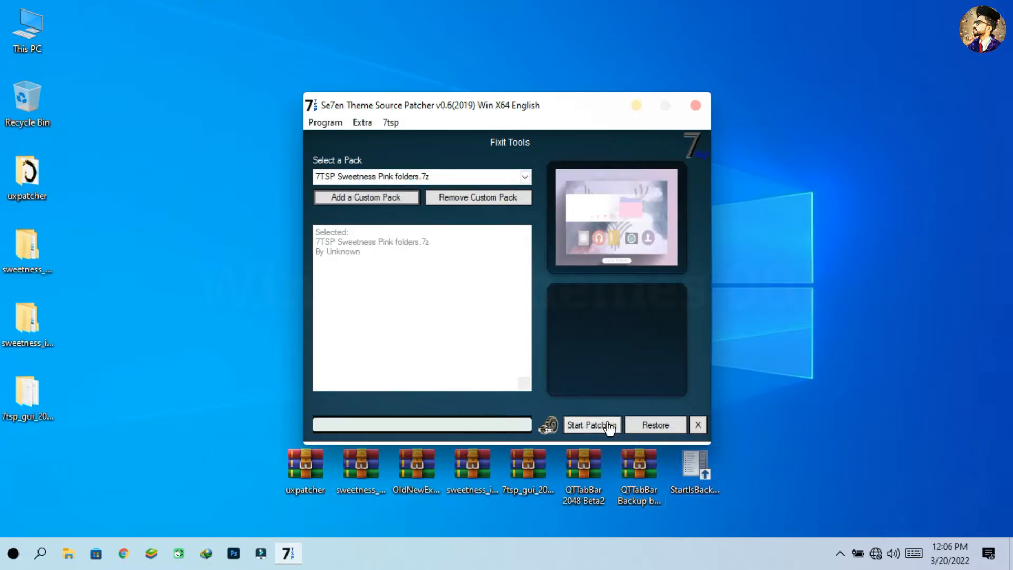
Patch the system with the 7TSP Sweetness Pink folders icon pack and dismiss the completion message
left_click(610, 427)
left_click(528, 344)
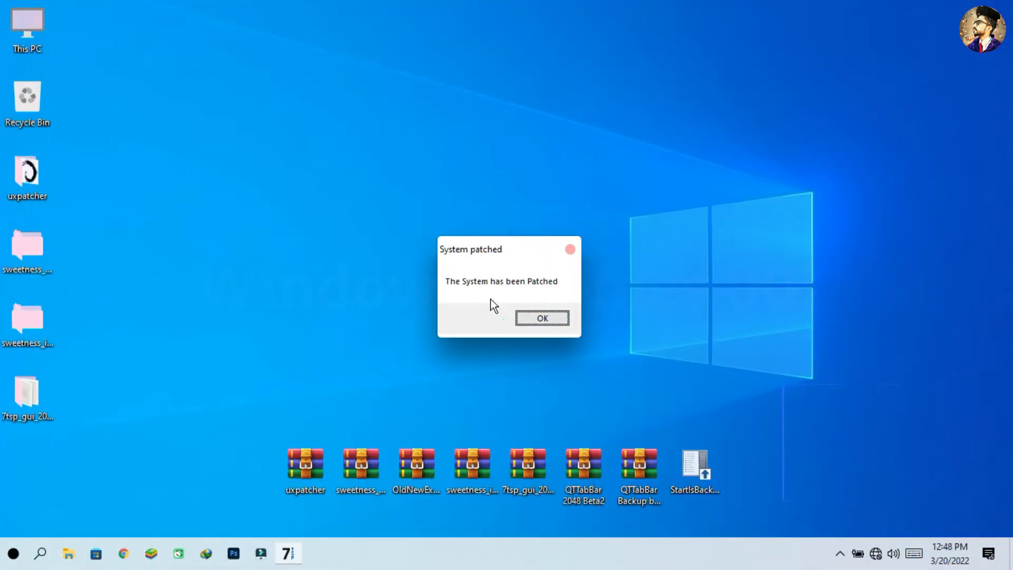
left_click(544, 318)
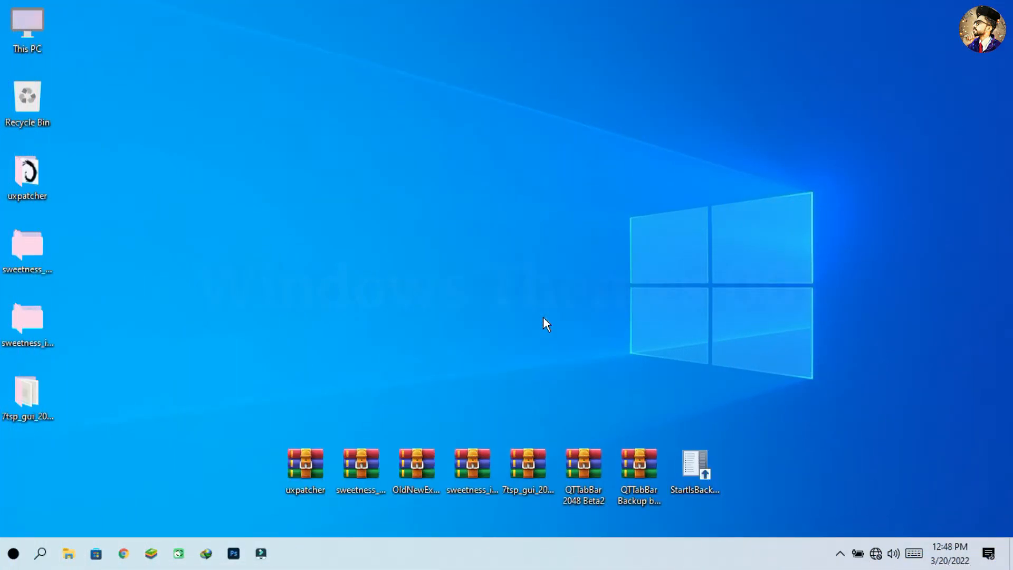
Open This PC and restore its window to a smaller size to examine the patched drive and folder icons
double_click(12, 49)
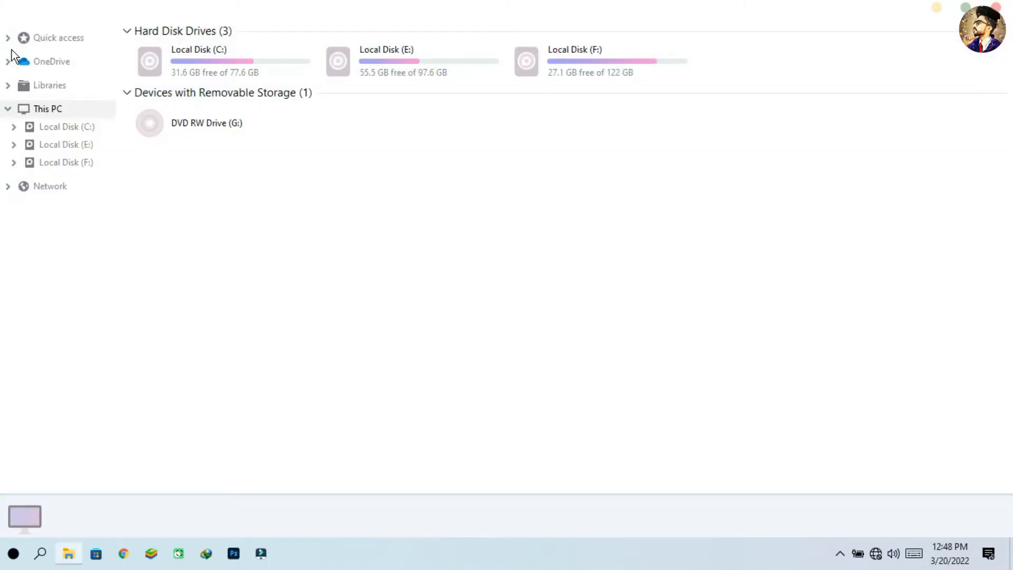
double_click(324, 8)
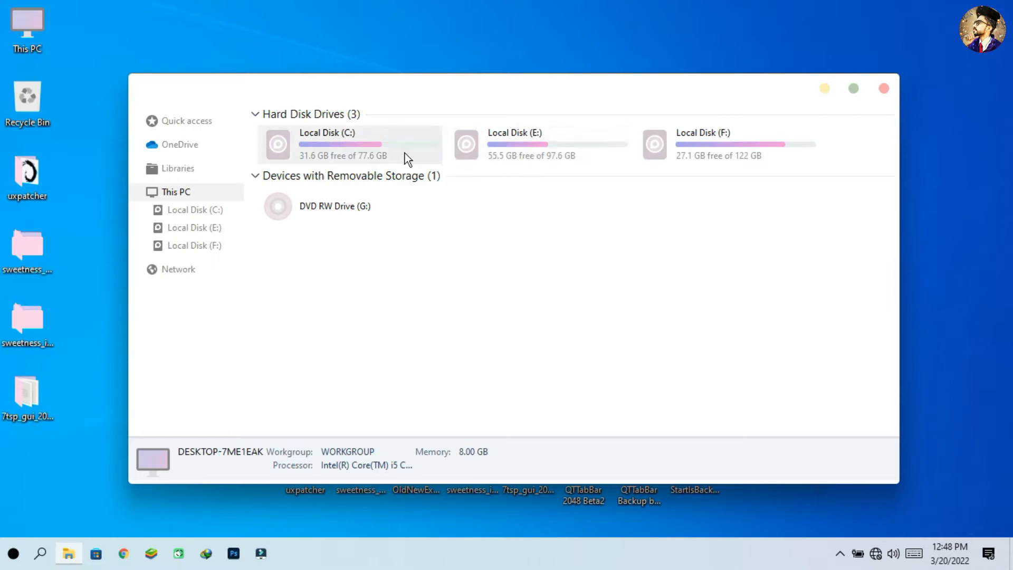
Browse Local Disk (C:) and the Libraries to examine their patched icons, maximize the window and close it
double_click(385, 153)
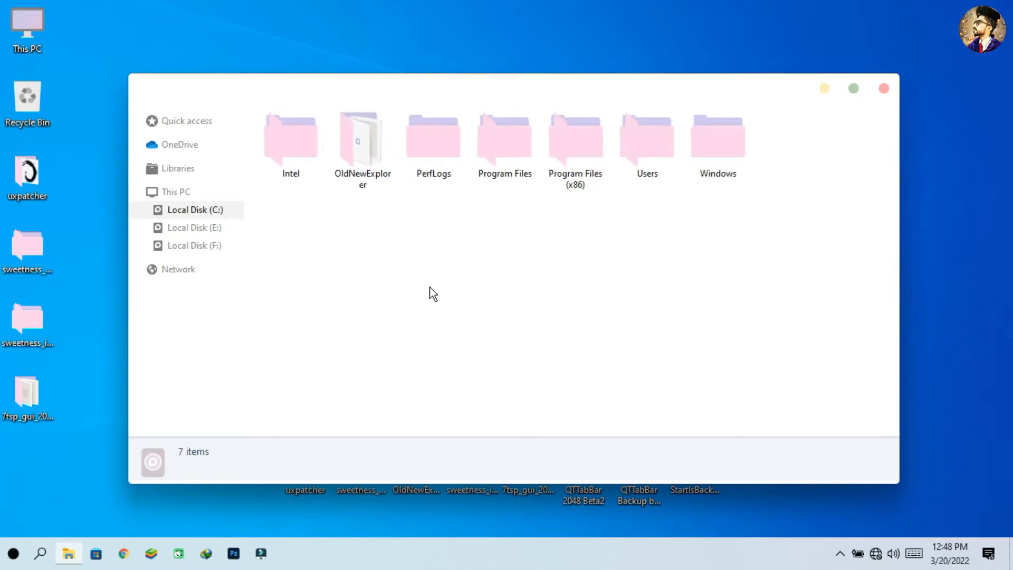
left_click(207, 171)
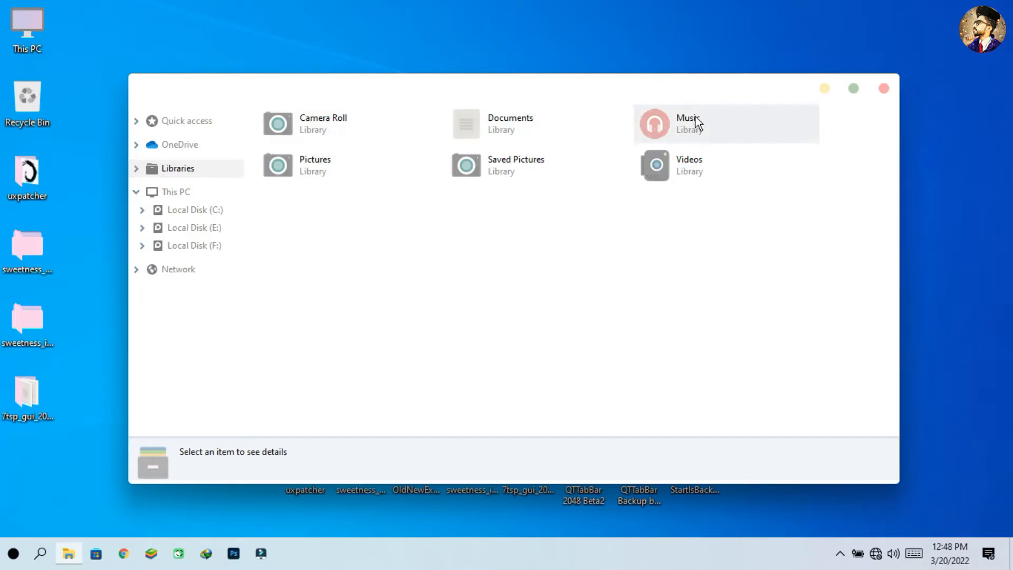
double_click(701, 87)
left_click(996, 8)
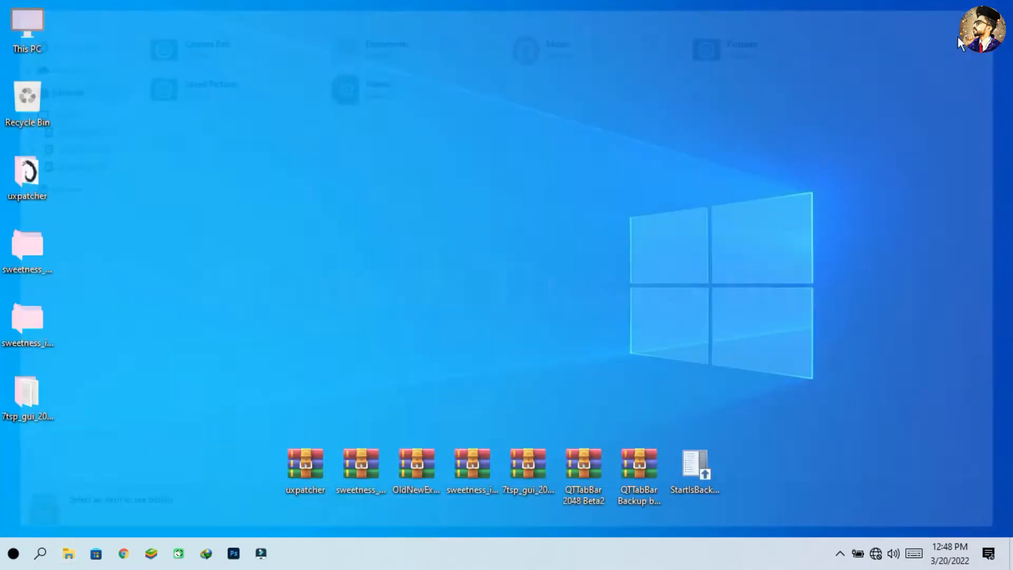
Set the "What do you see Dimitrije Mikovic" image from the Sweetness for Windows 10 by niivu Wallpapers folder as the desktop background
double_click(42, 258)
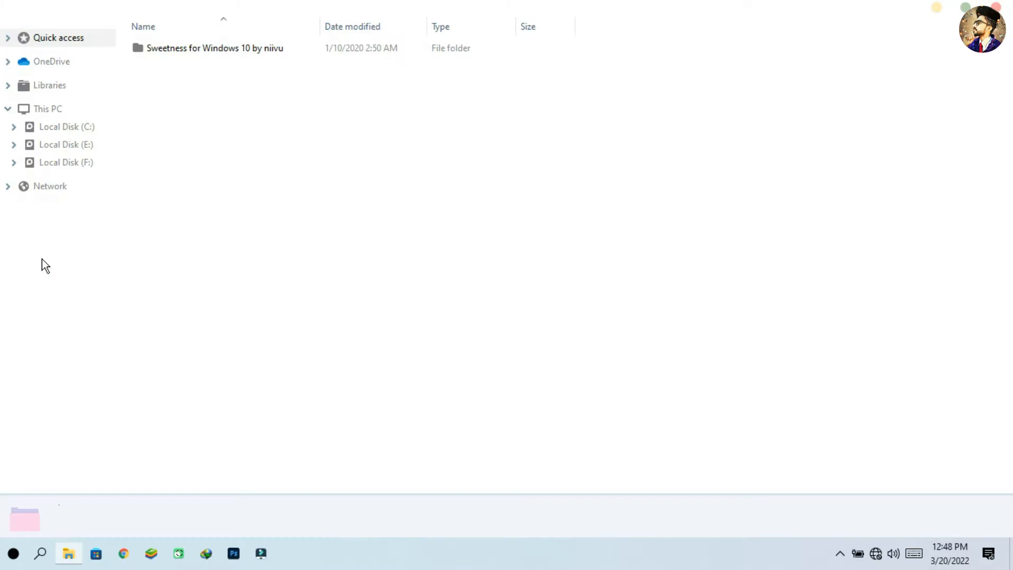
double_click(233, 49)
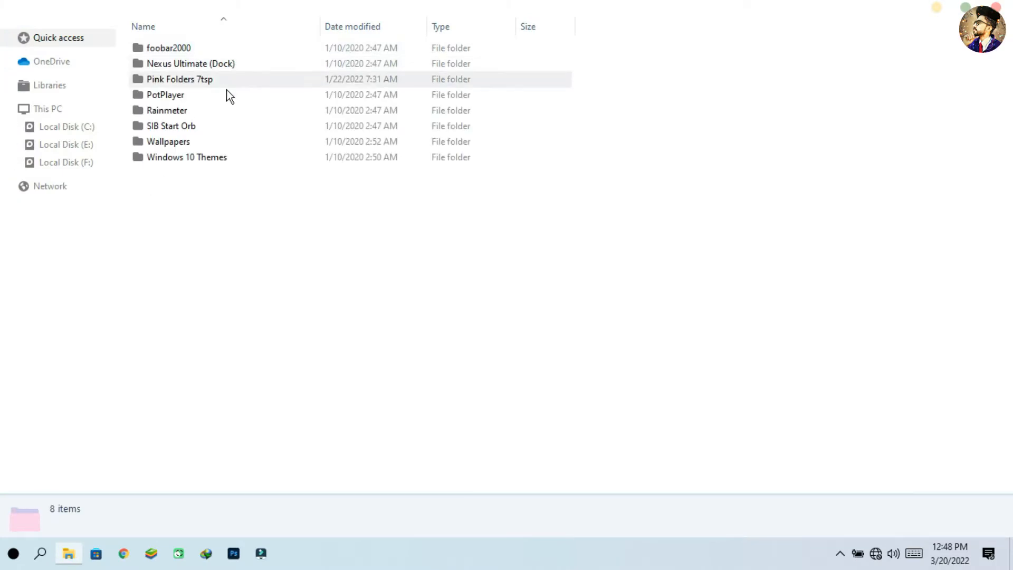
double_click(217, 144)
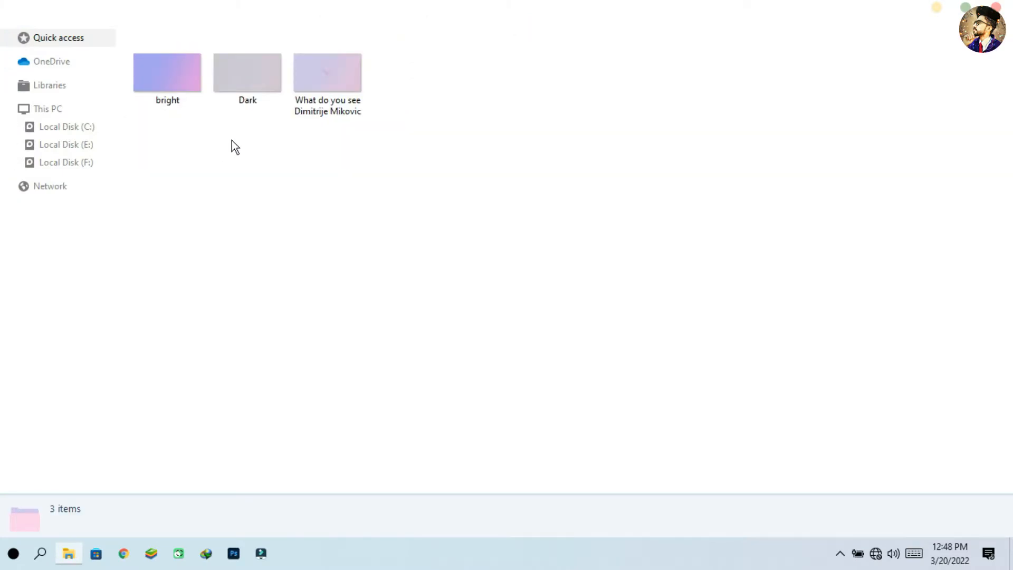
right_click(346, 90)
left_click(375, 113)
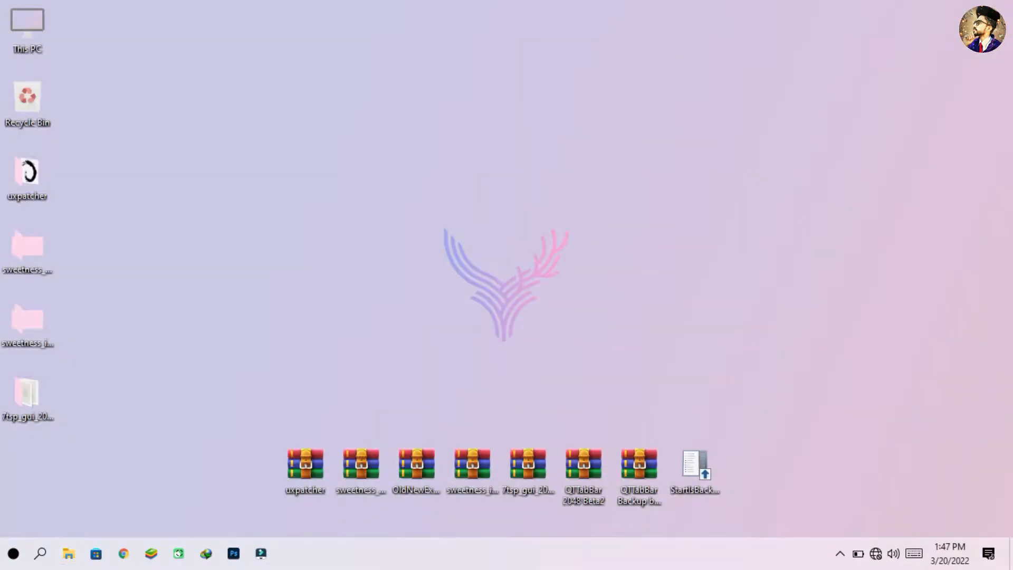
Open the OldNewExplorer folder on Local Disk (C:) and run OldNewExplorerCfg as administrator
double_click(24, 8)
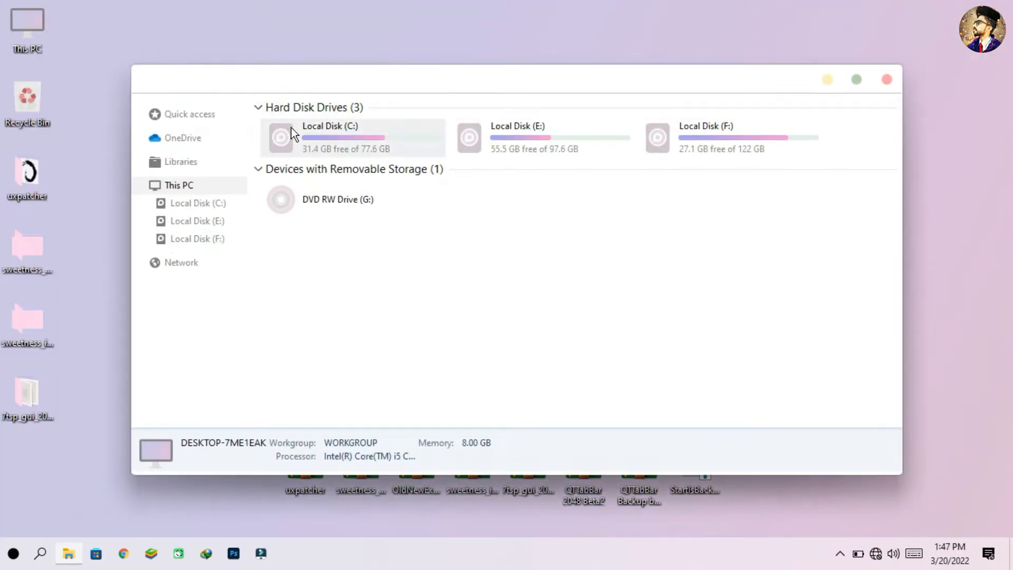
double_click(291, 130)
double_click(372, 165)
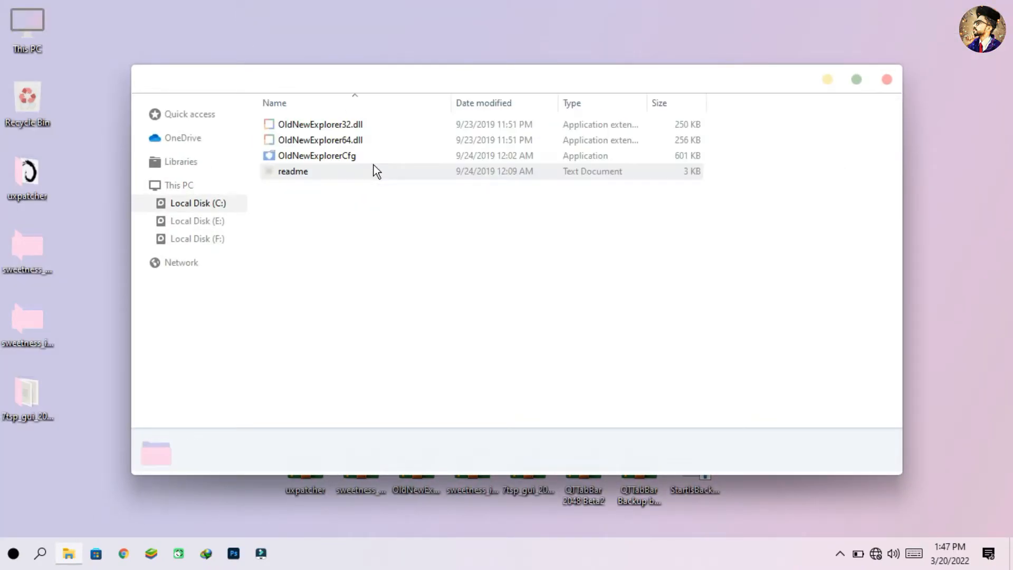
right_click(374, 159)
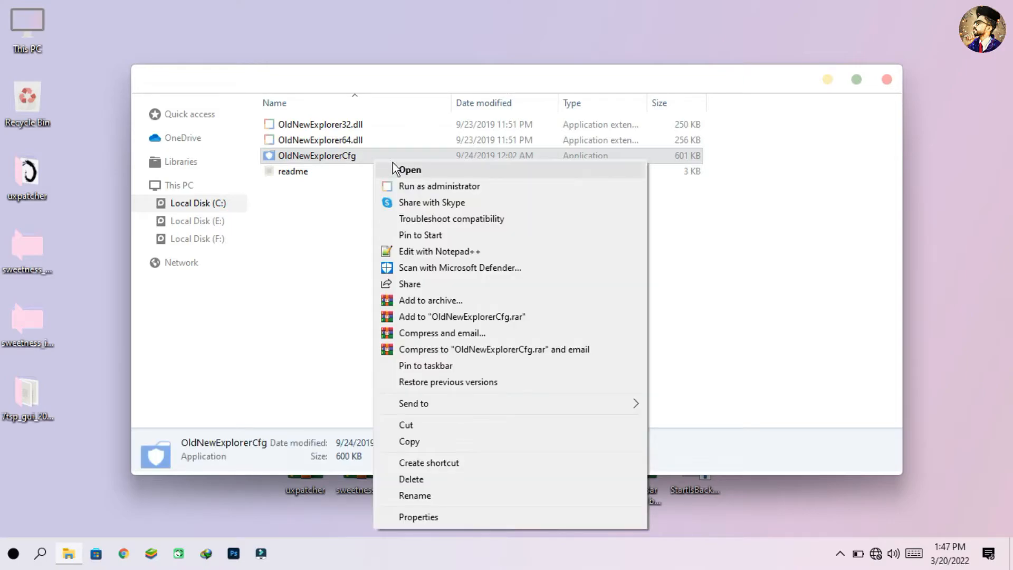
left_click(406, 185)
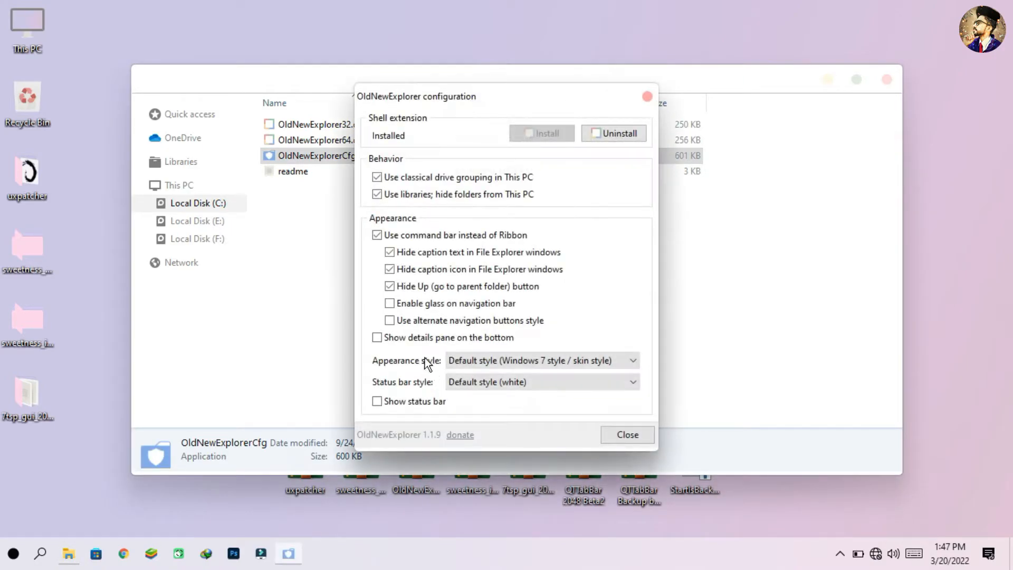
Disable "Use command bar instead of Ribbon" in the OldNewExplorer configuration and close the folder window behind it
left_click(376, 235)
left_click(482, 29)
left_click(887, 79)
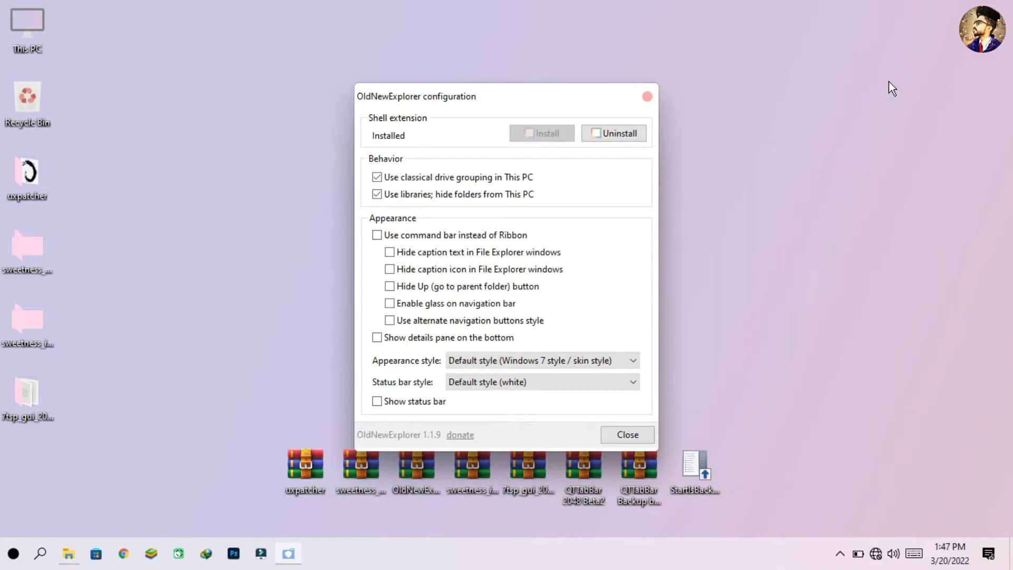
Open This PC, turn off its navigation pane and the Show libraries option, and close the window
double_click(40, 27)
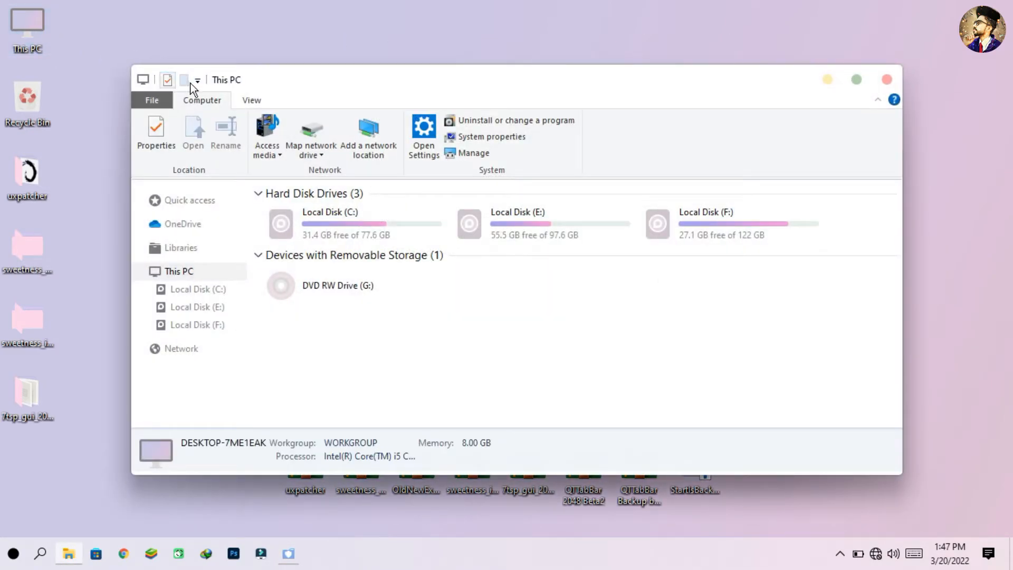
left_click(252, 100)
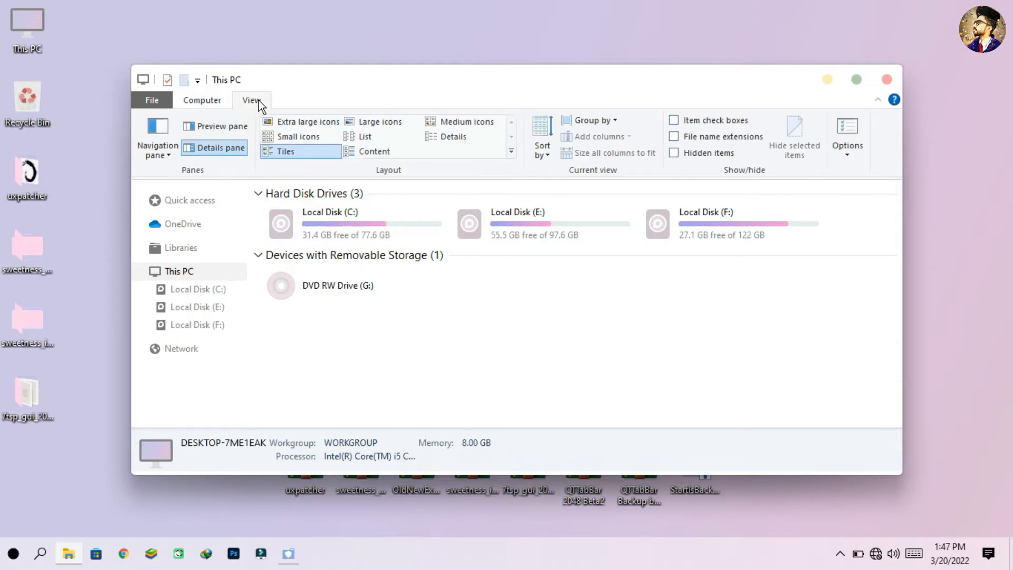
left_click(173, 151)
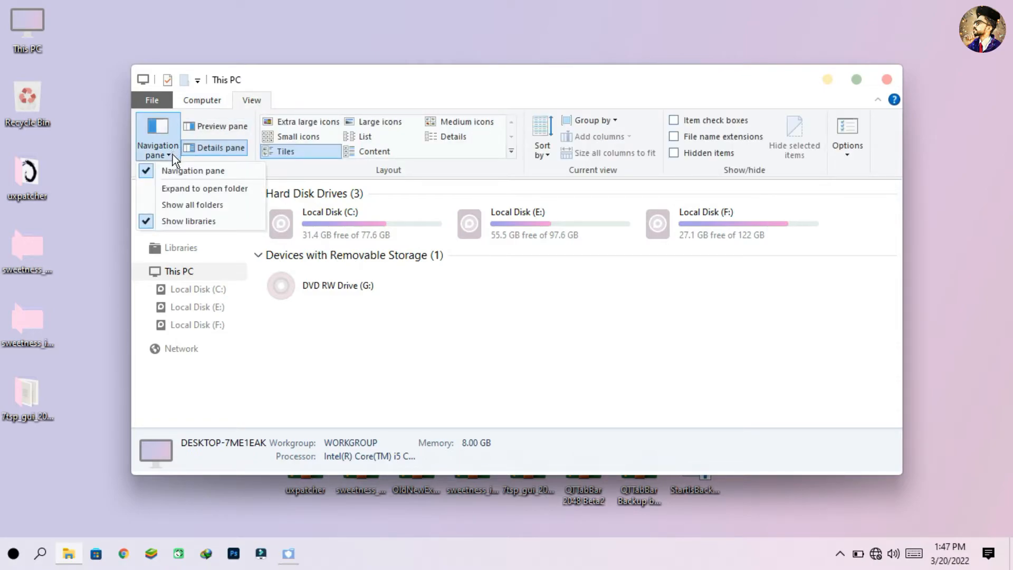
left_click(173, 166)
left_click(170, 151)
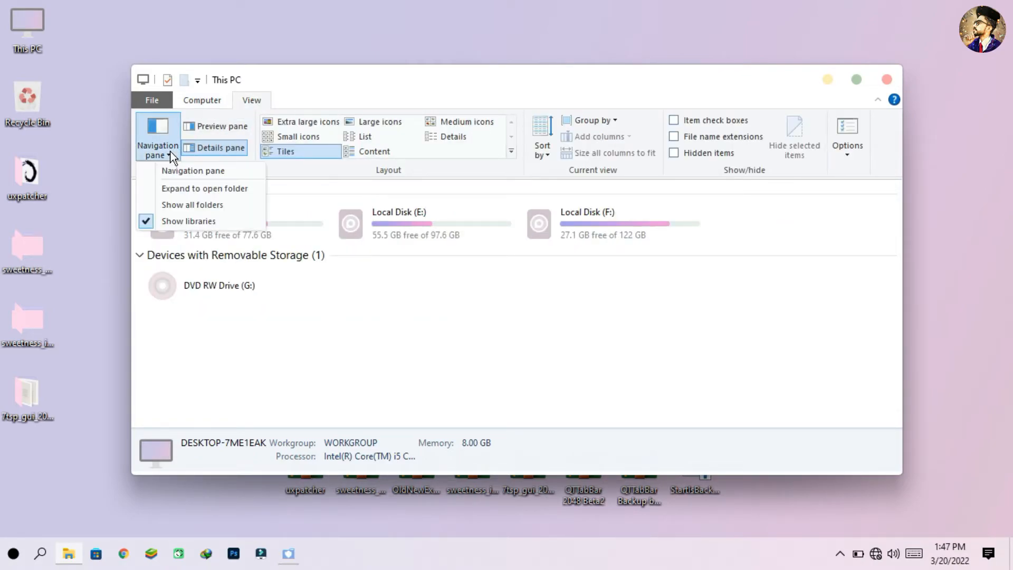
left_click(176, 217)
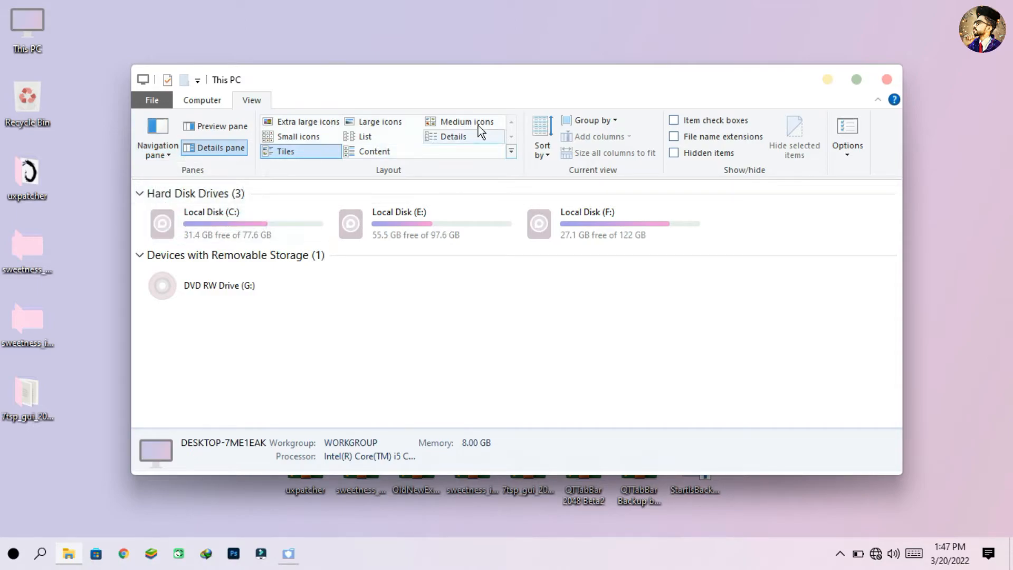
left_click(881, 82)
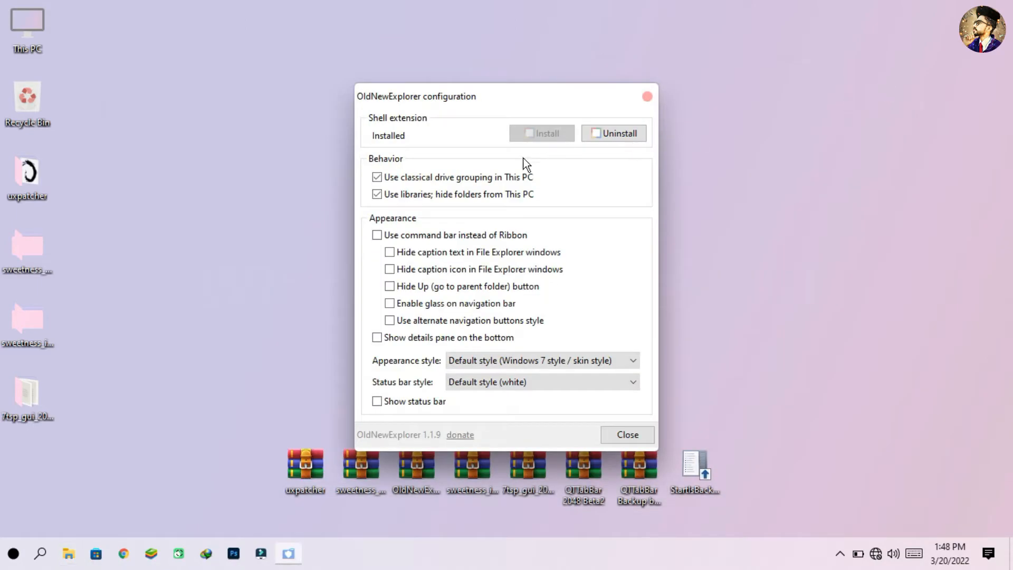
Re-enable the command bar instead of Ribbon with the caption text, caption icon and Up button hidden, and open This PC to check the layout
left_click(396, 300)
left_click(647, 96)
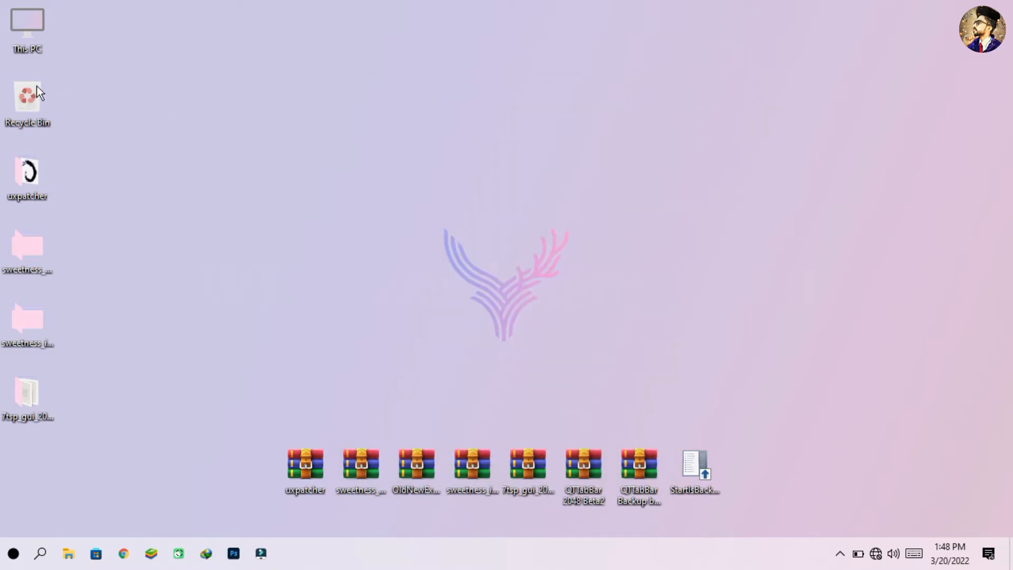
double_click(20, 41)
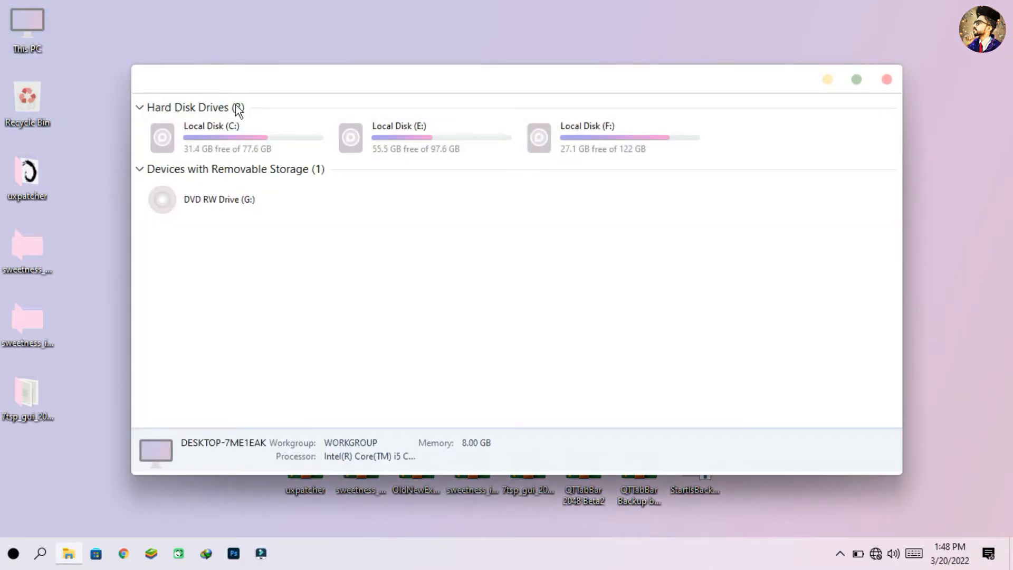
double_click(248, 81)
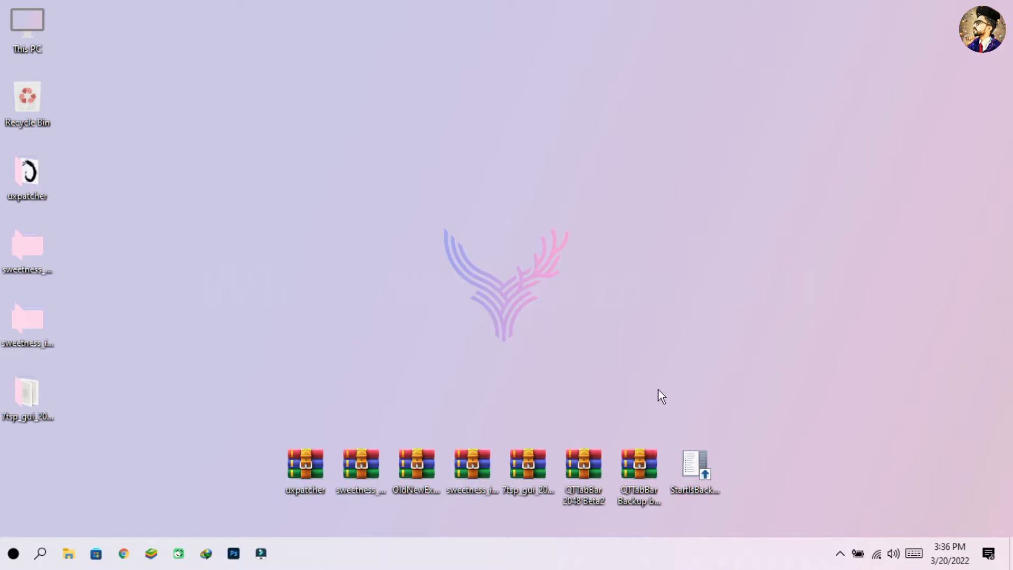
Extract the QTTabBar 2048 Beta2 archive to its own desktop folder and open that folder
right_click(608, 468)
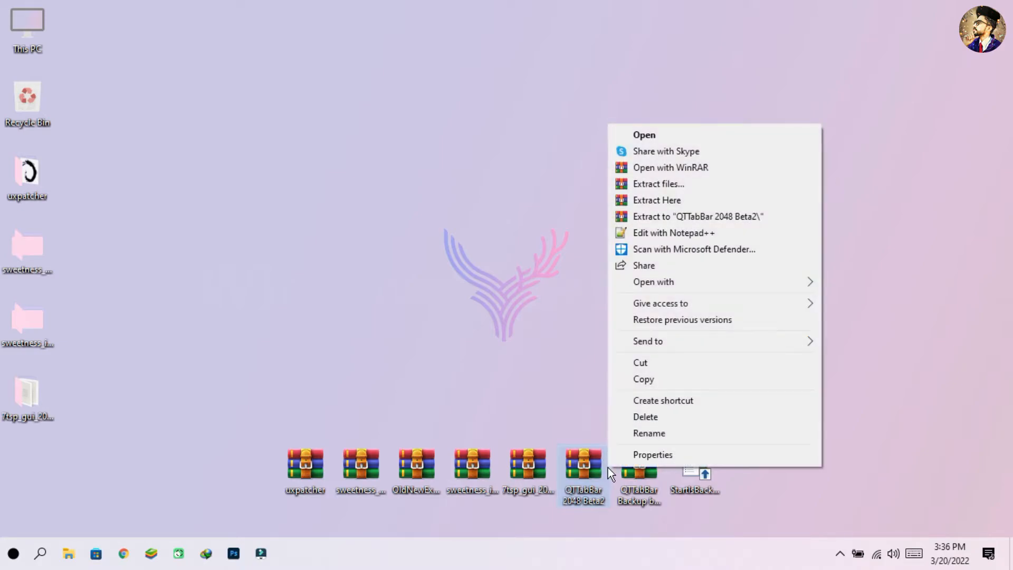
left_click(656, 183)
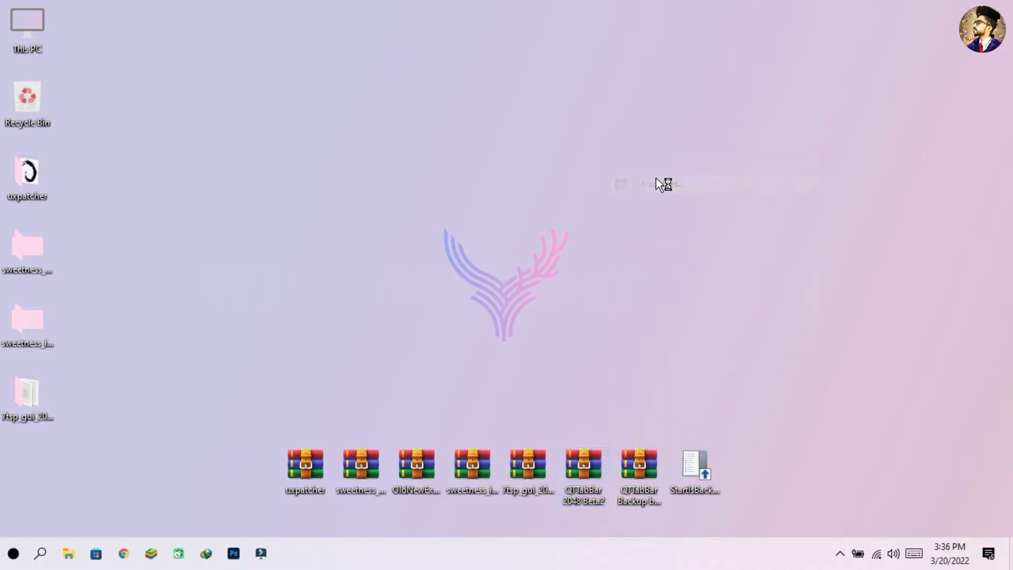
left_click(574, 442)
double_click(36, 479)
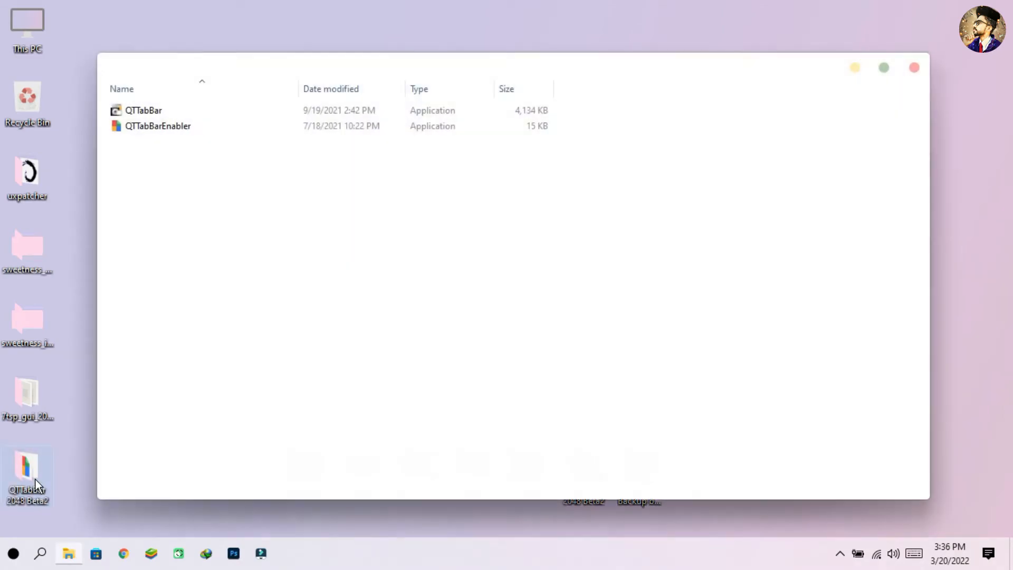
Run the QTTabBar installer as administrator, install QTTabBar ver 2048 and close the setup wizard
right_click(151, 109)
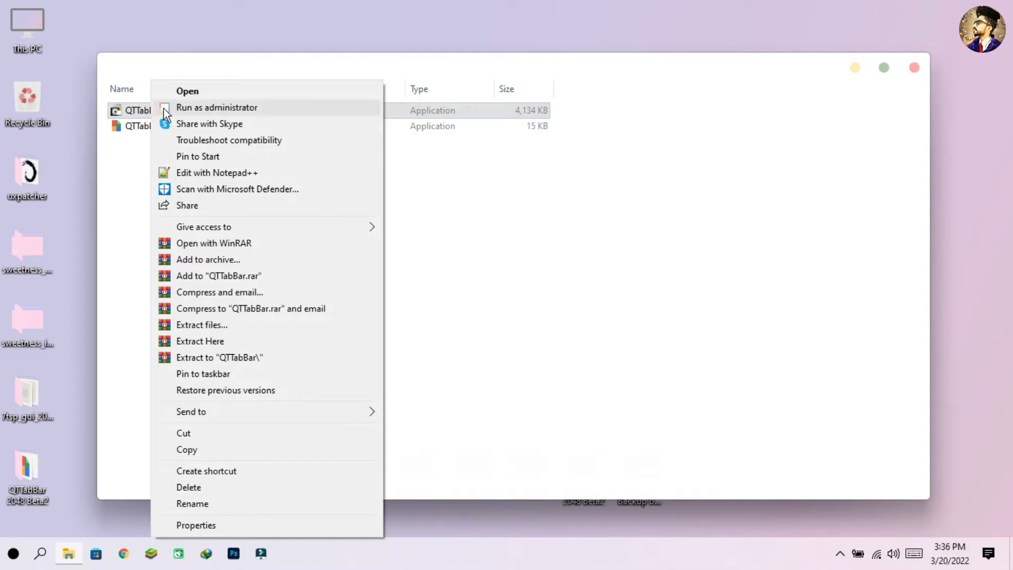
left_click(236, 109)
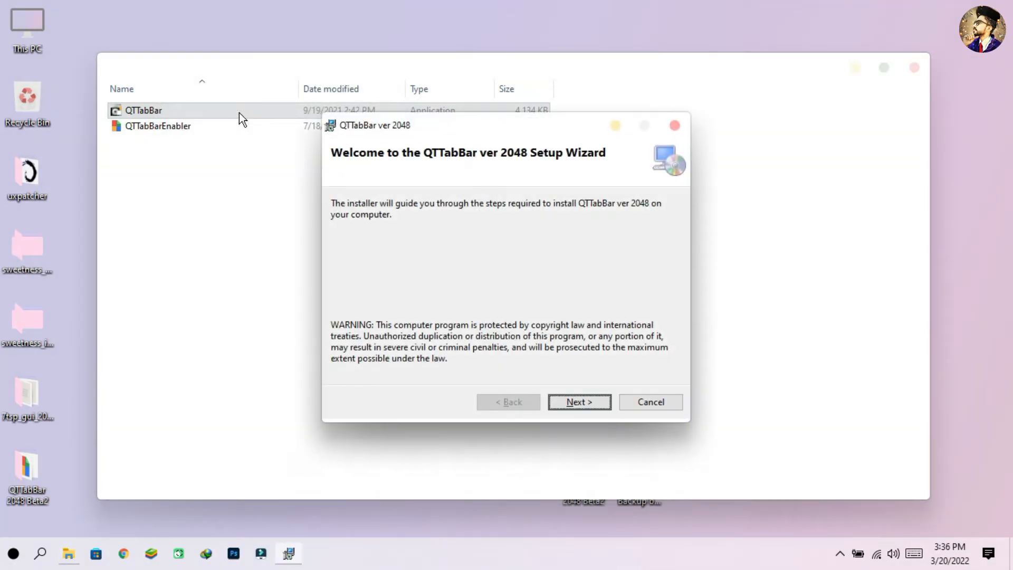
left_click(577, 406)
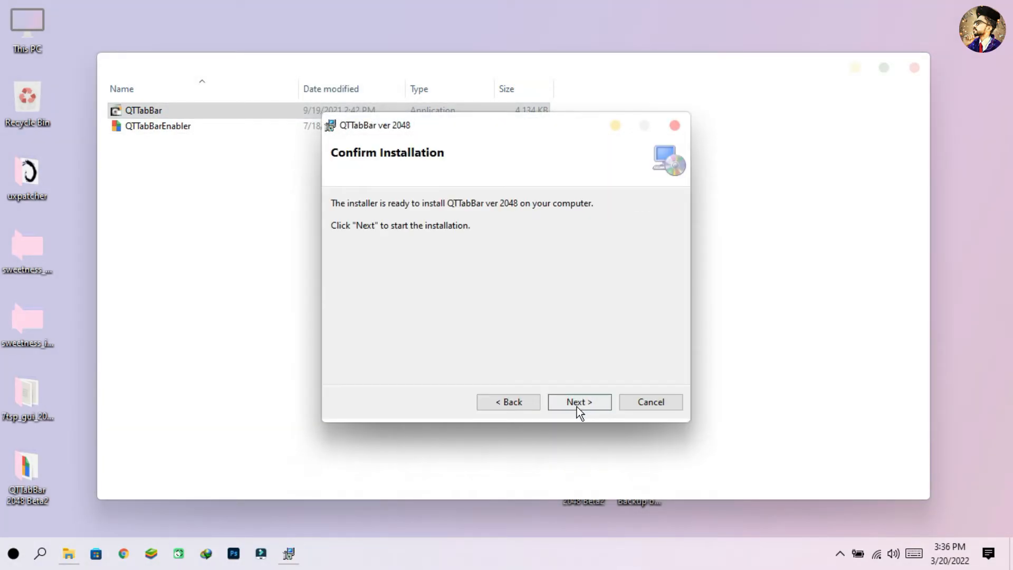
left_click(577, 406)
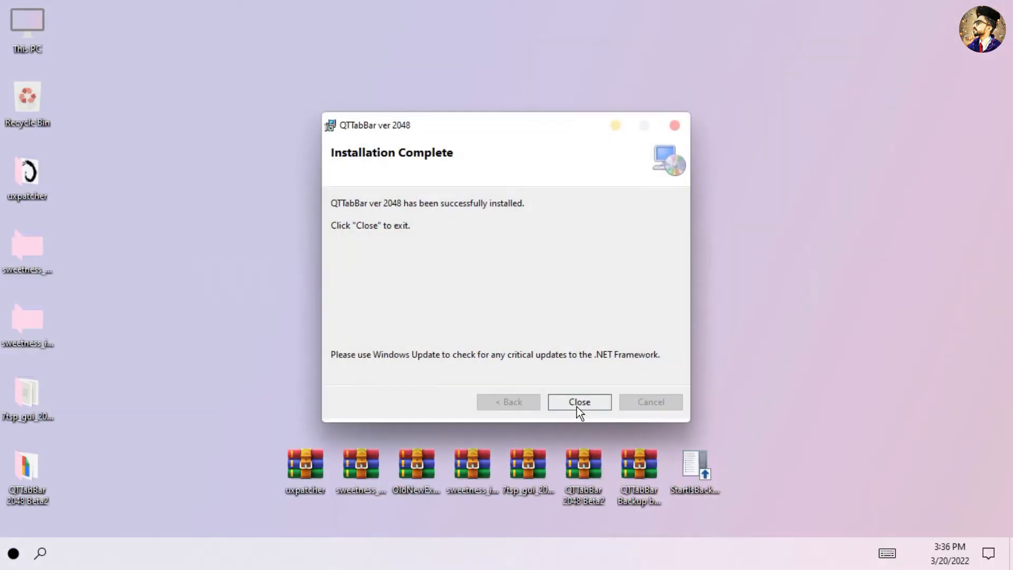
left_click(577, 406)
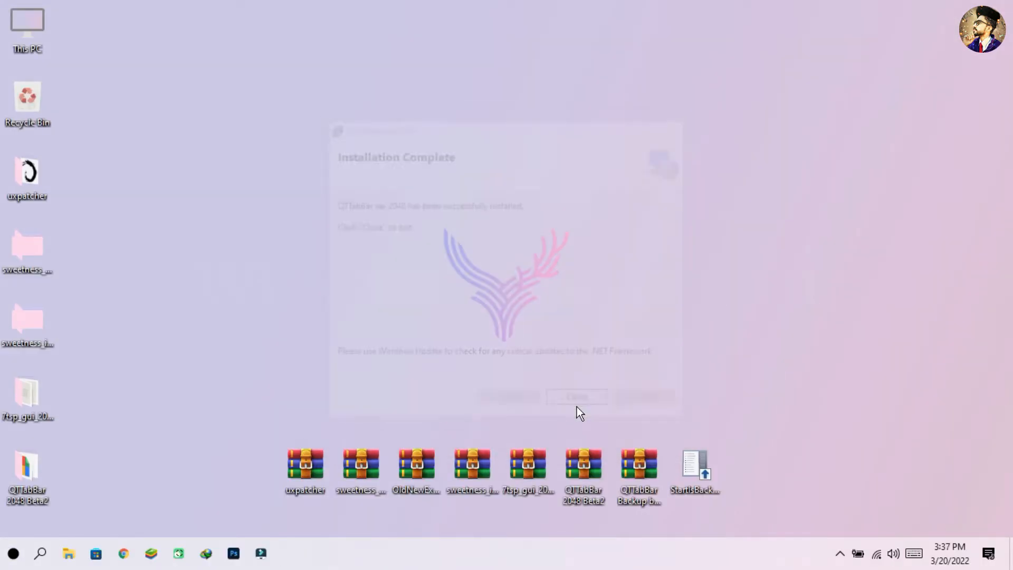
Extract the QTTabBar Backup by Windows Themes 001 archive to its own folder on the desktop
right_click(632, 451)
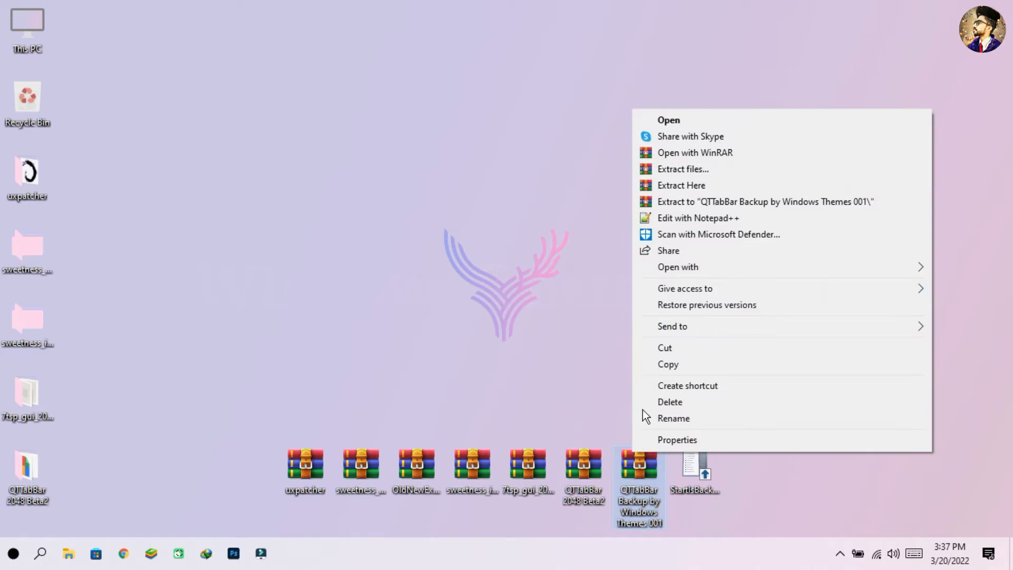
left_click(686, 166)
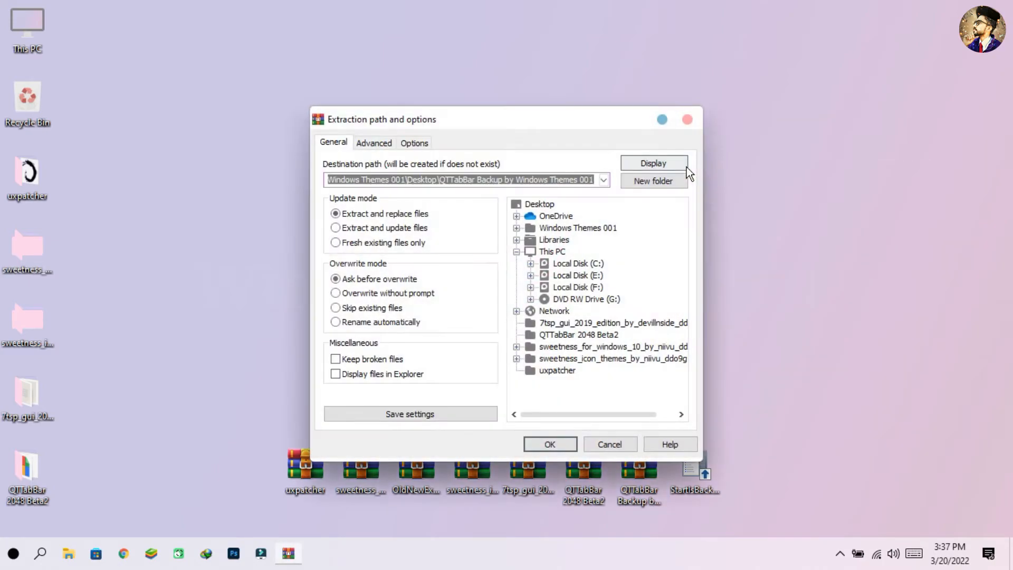
left_click(568, 442)
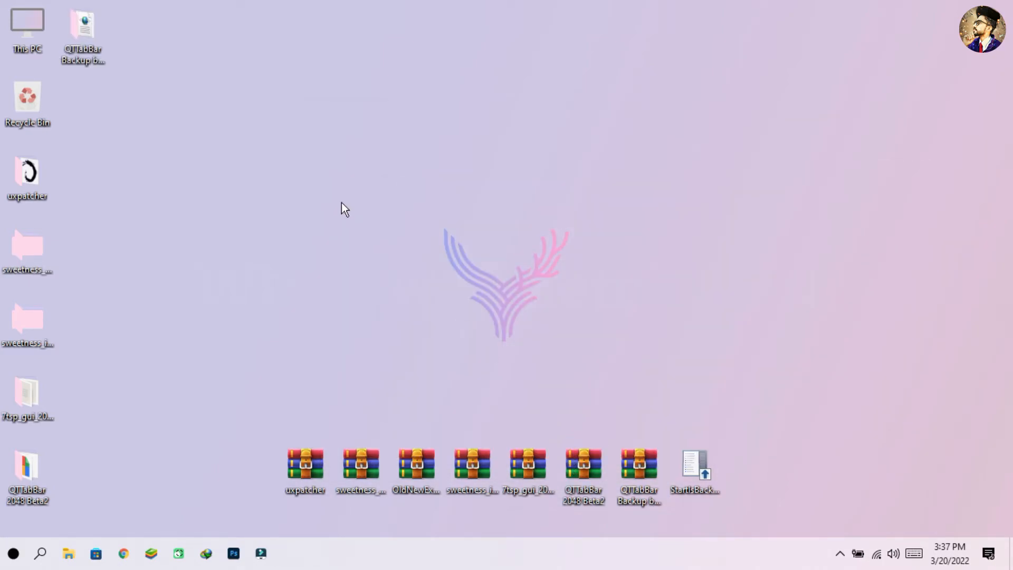
Move the inner QTTabBar Backup by Windows Themes 001 folder to Local Disk (C:), replacing the existing files, and close the folder window
double_click(66, 26)
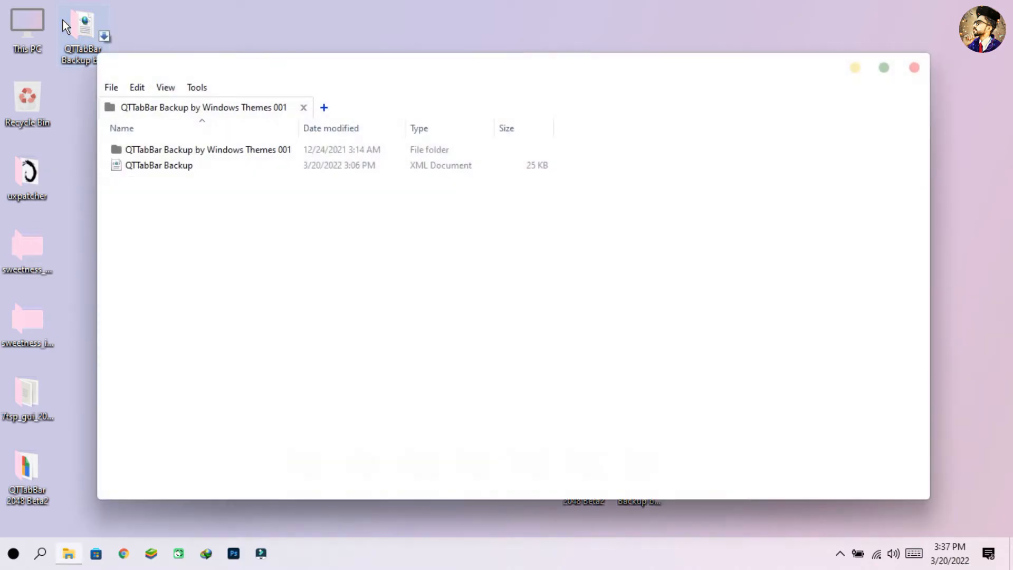
right_click(149, 150)
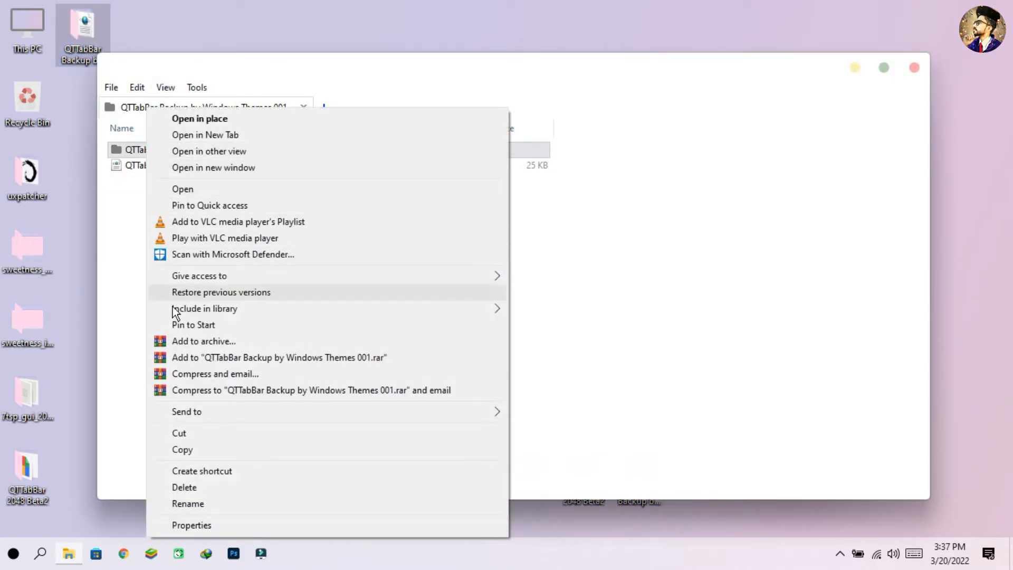
left_click(199, 438)
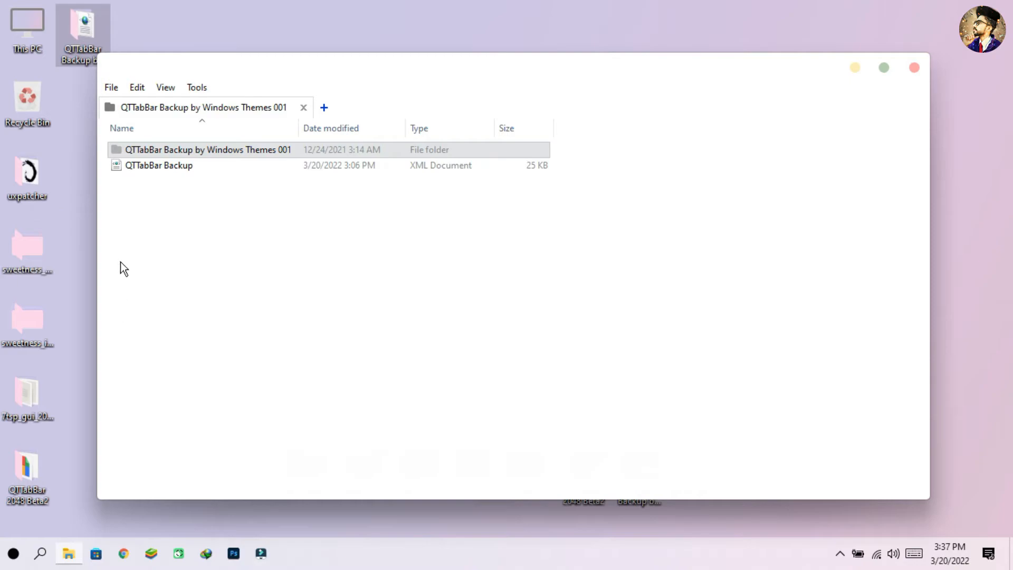
double_click(23, 21)
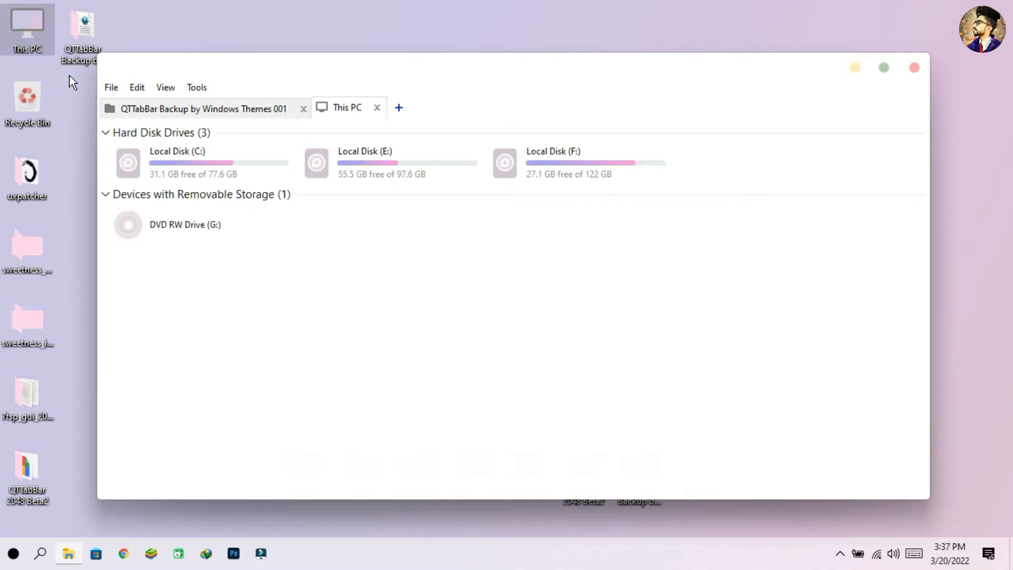
double_click(159, 158)
right_click(225, 280)
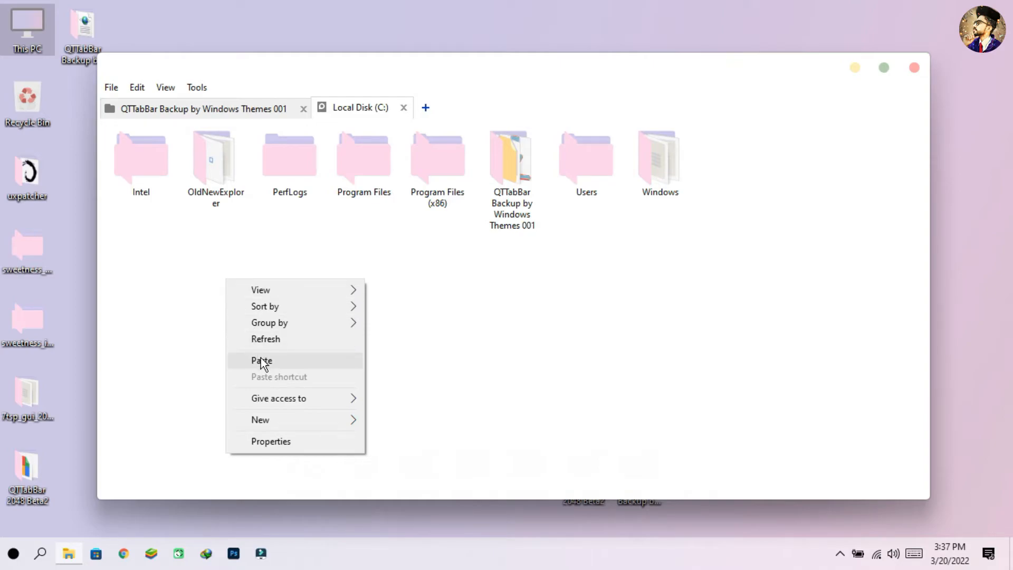
left_click(261, 360)
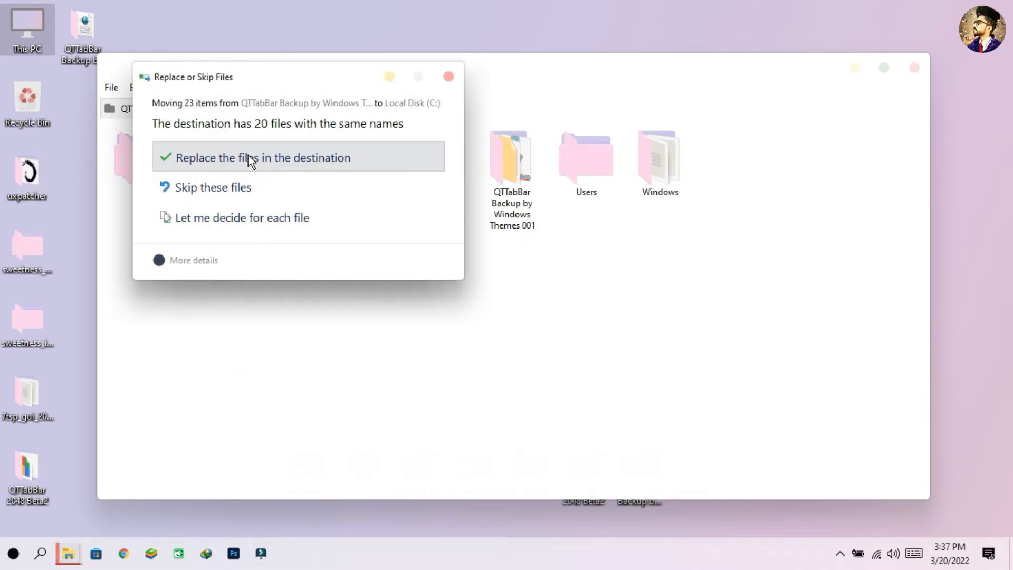
left_click(248, 155)
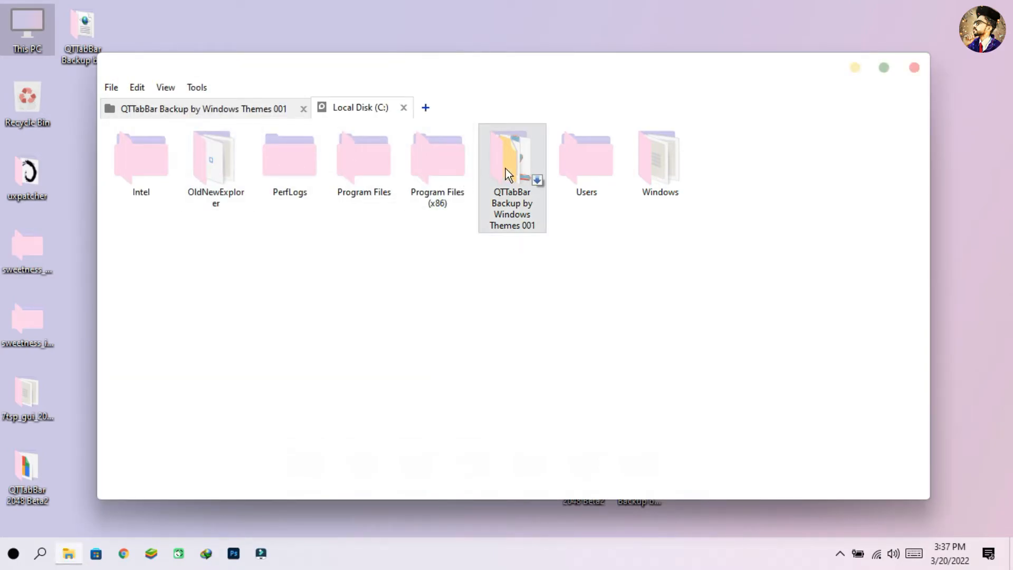
left_click(914, 67)
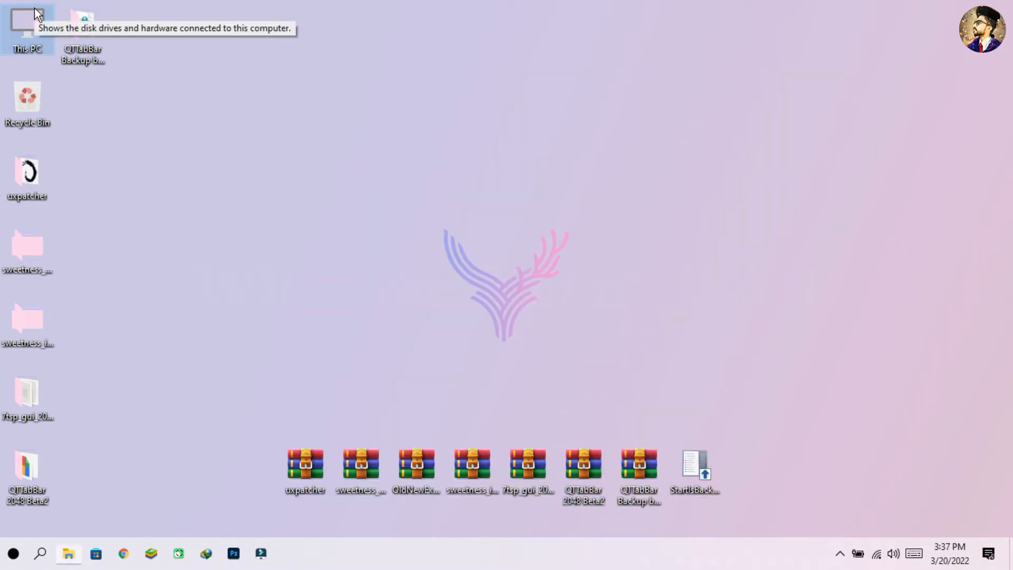
Import the QTTabBar Backup XML file from the desktop backup folder into the QTTabBar settings
double_click(35, 11)
right_click(309, 97)
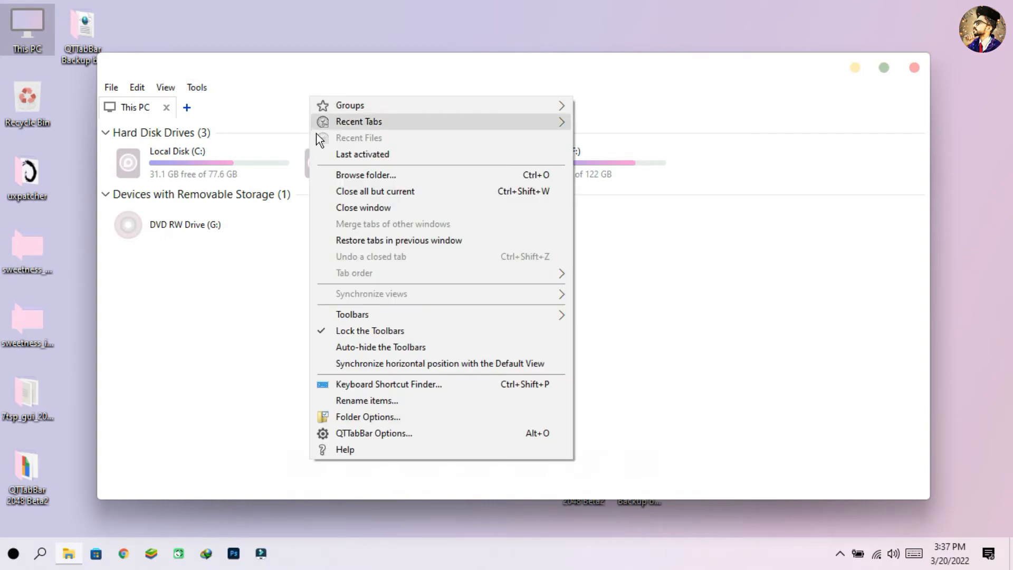
left_click(362, 435)
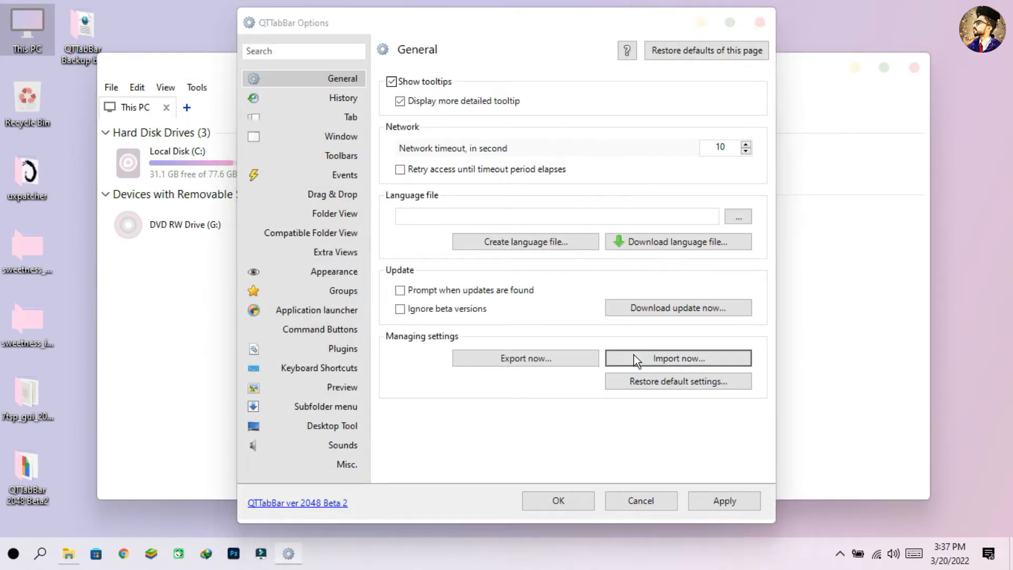
left_click(634, 354)
left_click(322, 124)
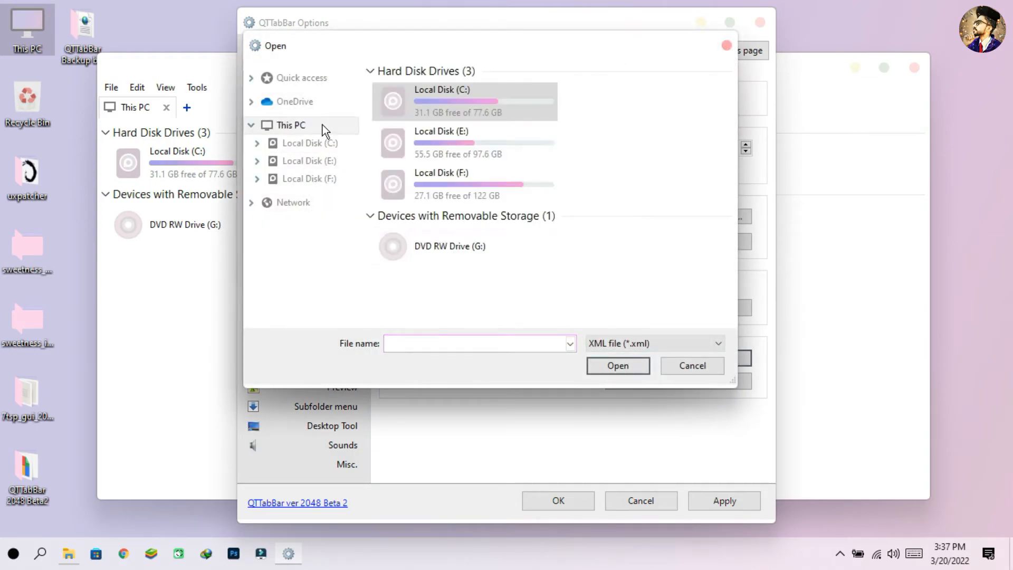
left_click(306, 79)
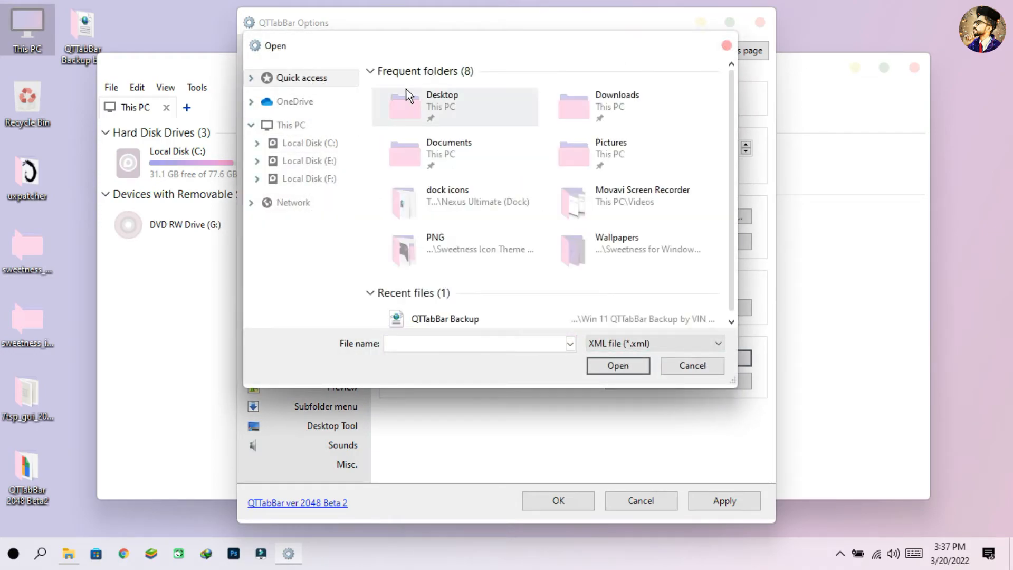
double_click(492, 96)
double_click(488, 125)
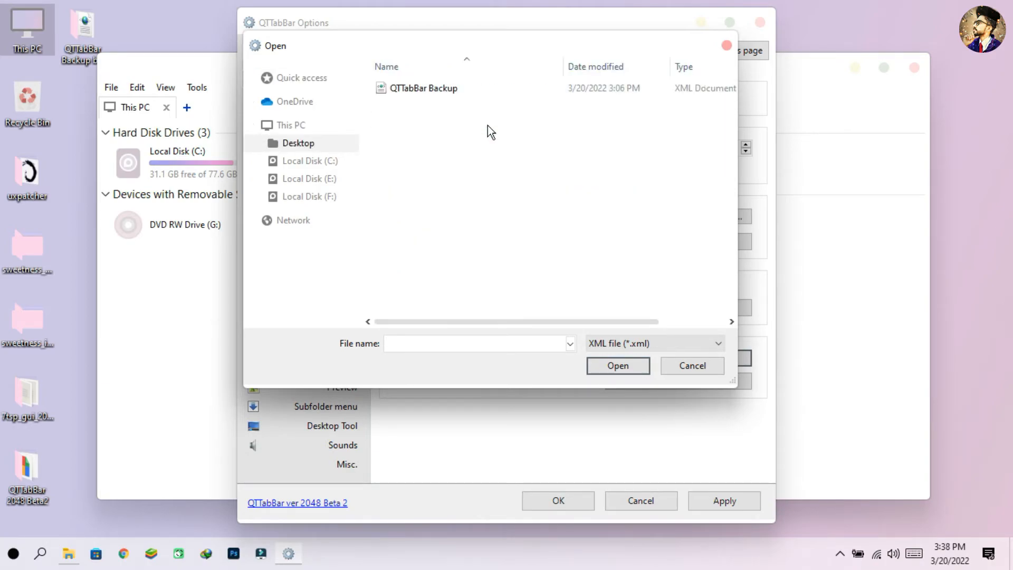
left_click(461, 90)
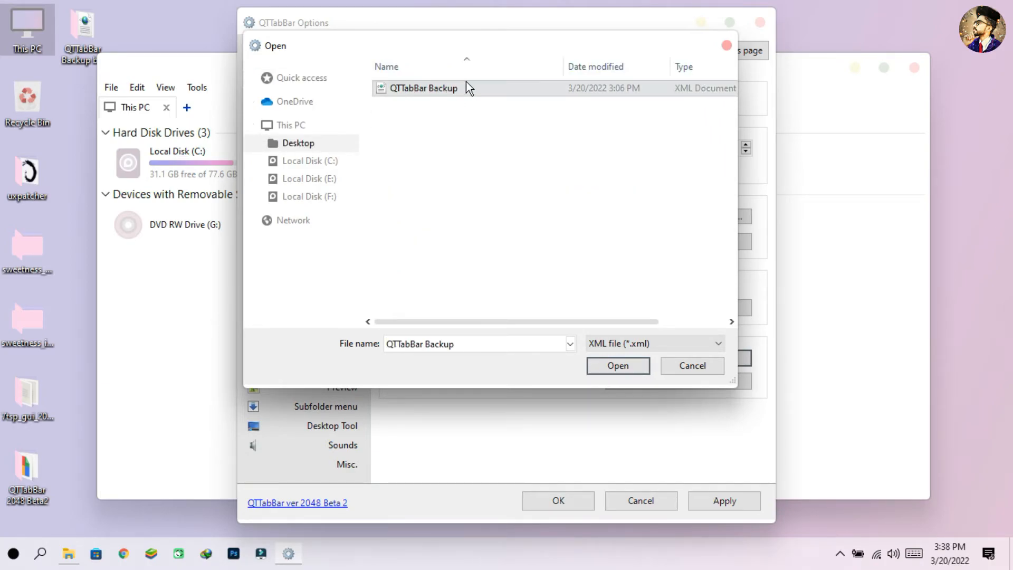
left_click(607, 366)
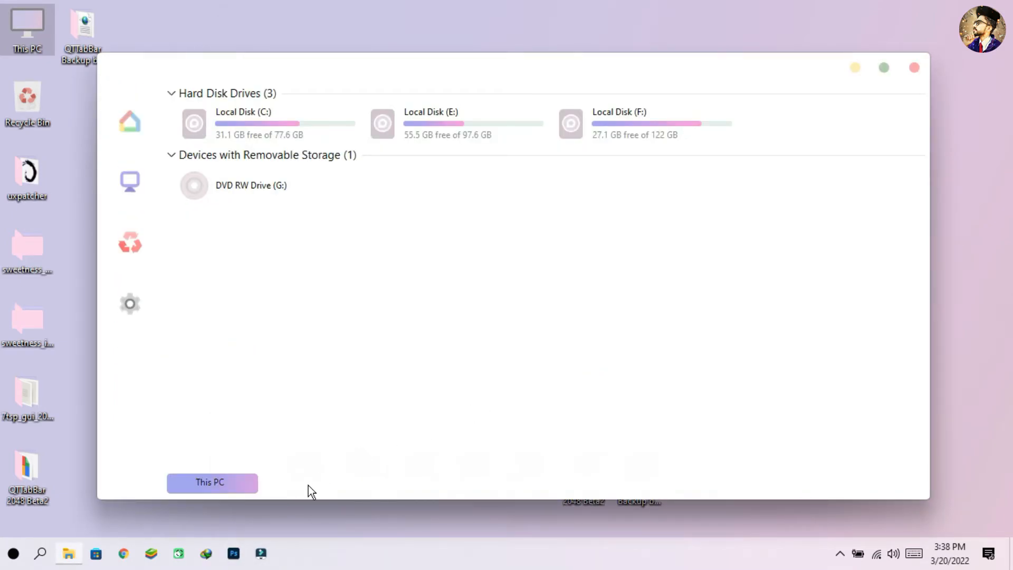
Show Command Bar 1 and Command Bar 2 in the file explorer window
right_click(309, 486)
mouse_move(442, 402)
left_click(514, 427)
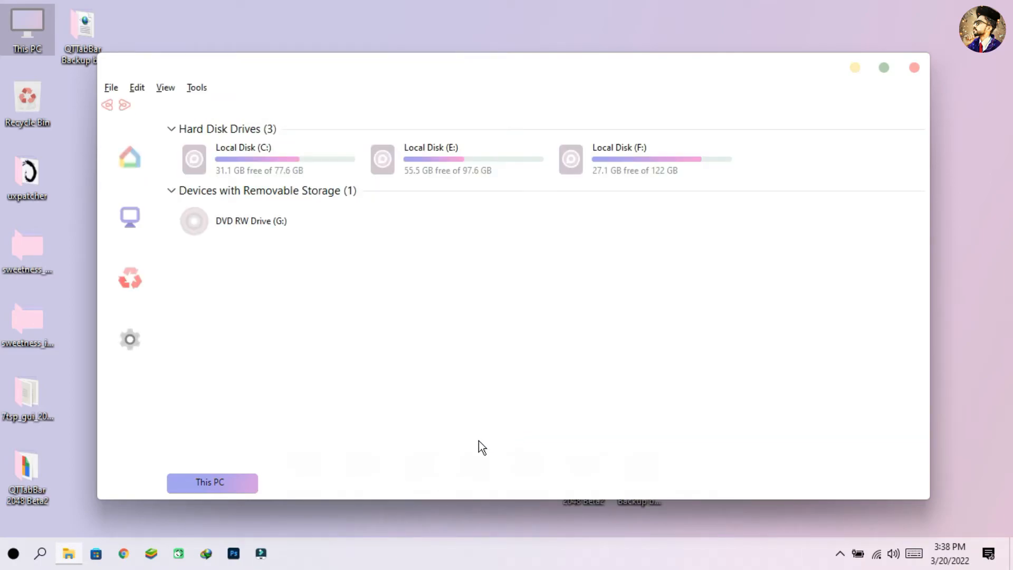
right_click(341, 483)
mouse_move(517, 404)
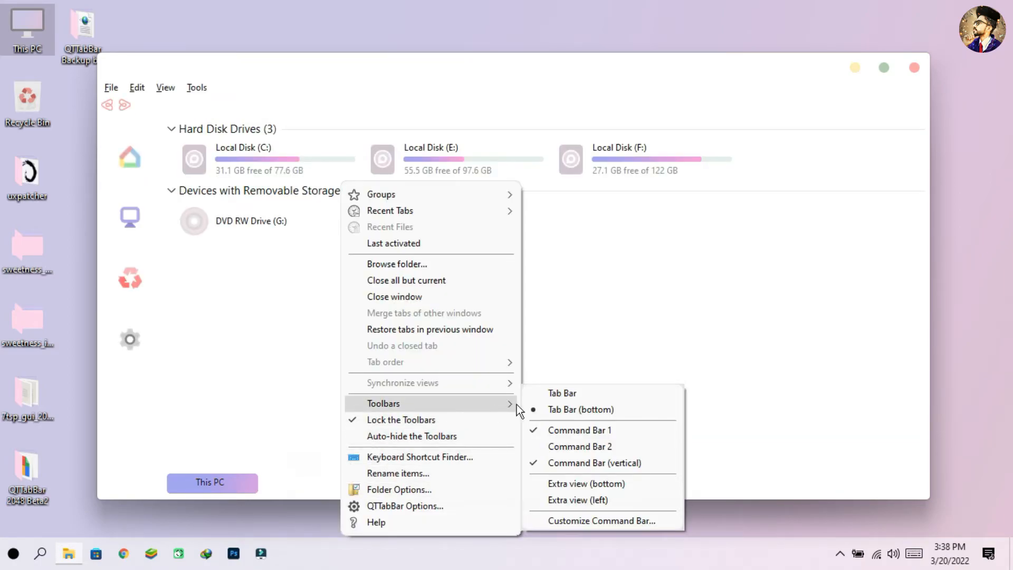
left_click(538, 447)
Unlock the toolbars and their items, place the folder shortcuts beside the navigation arrows, and move the menu bar below them
right_click(436, 129)
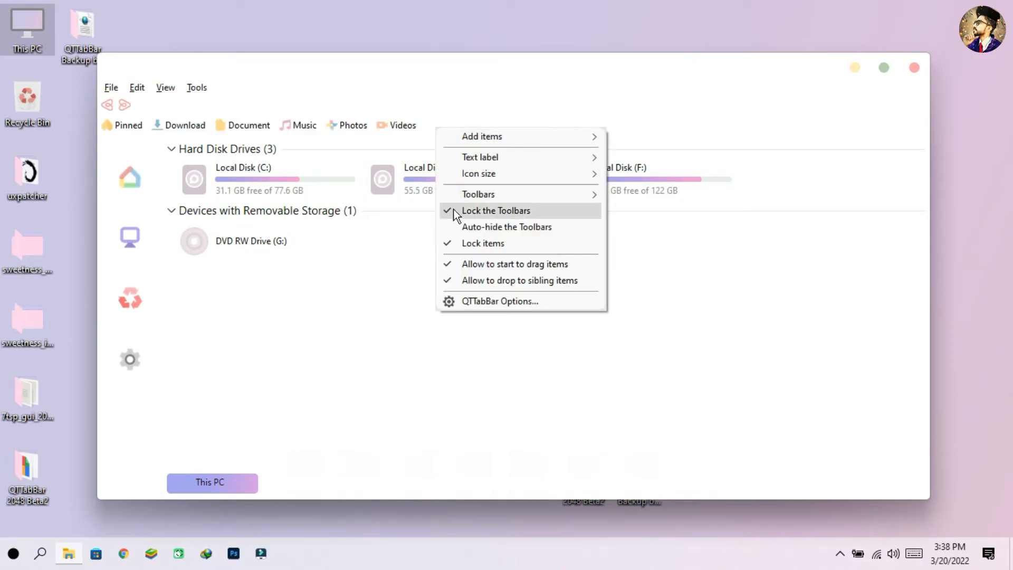
left_click(462, 244)
right_click(439, 136)
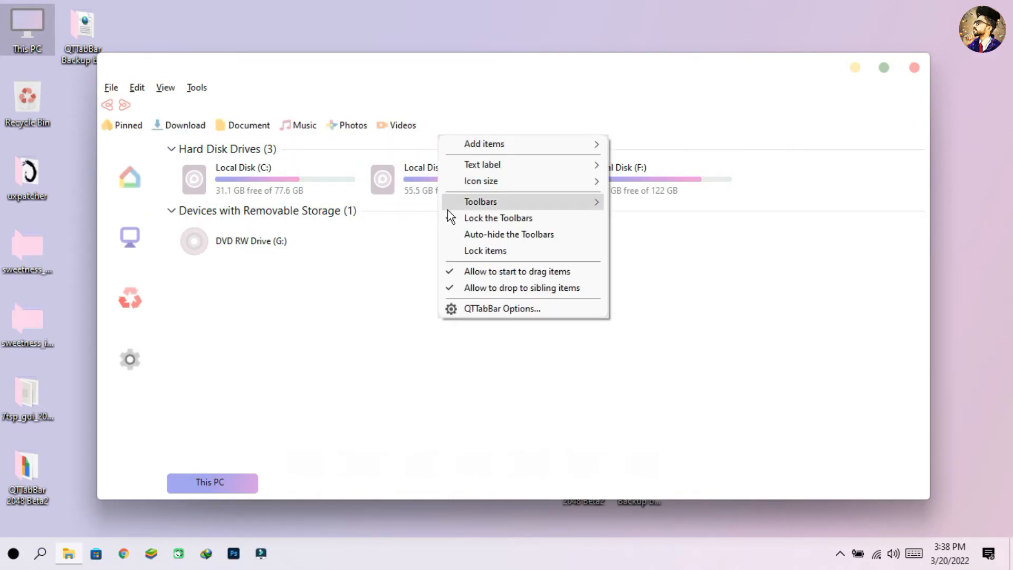
left_click(448, 213)
left_click_drag(100, 125, 158, 104)
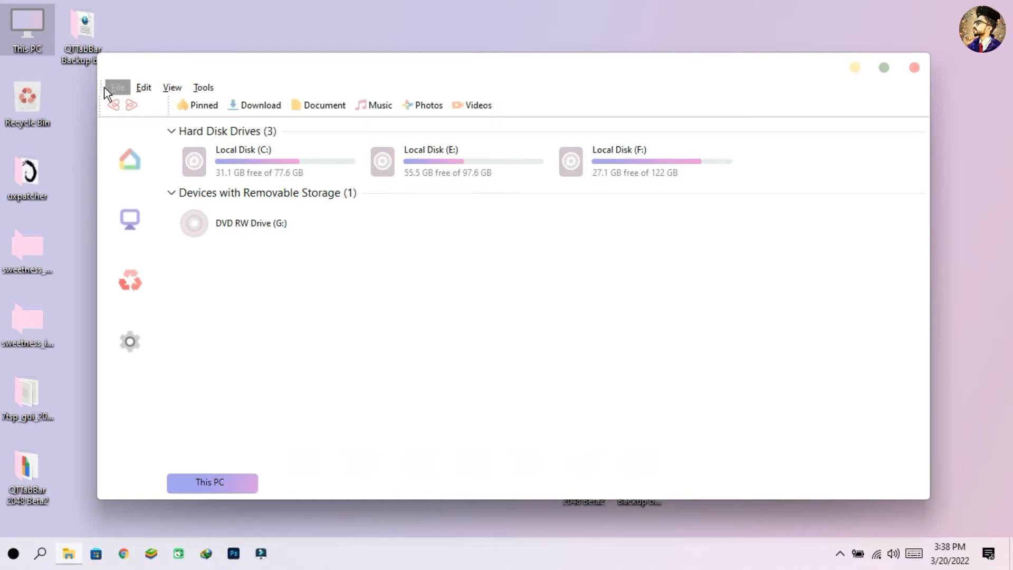
left_click_drag(286, 87, 469, 106)
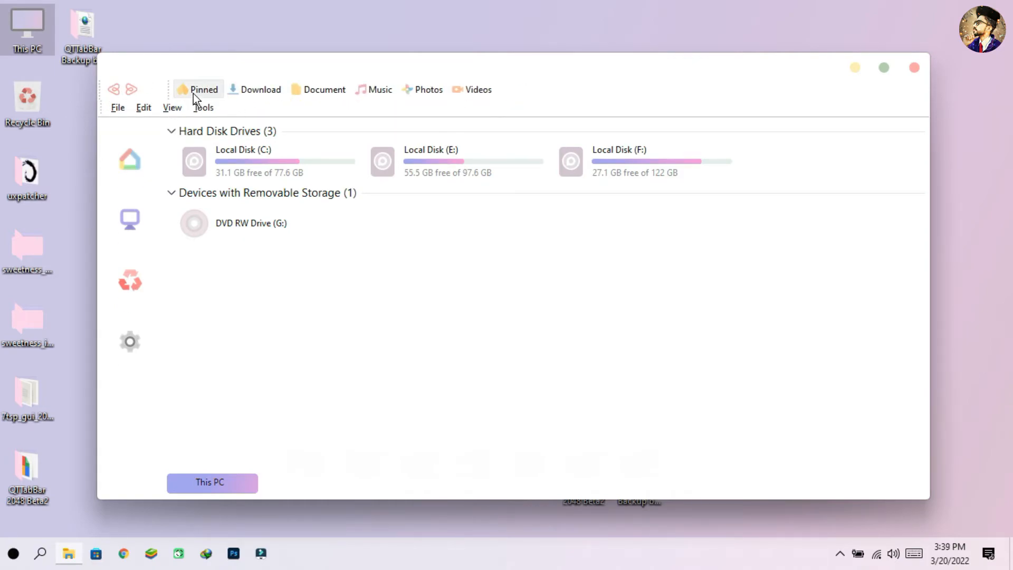
left_click_drag(169, 92, 158, 92)
Lock the rearranged toolbars and refresh the This PC view
right_click(254, 112)
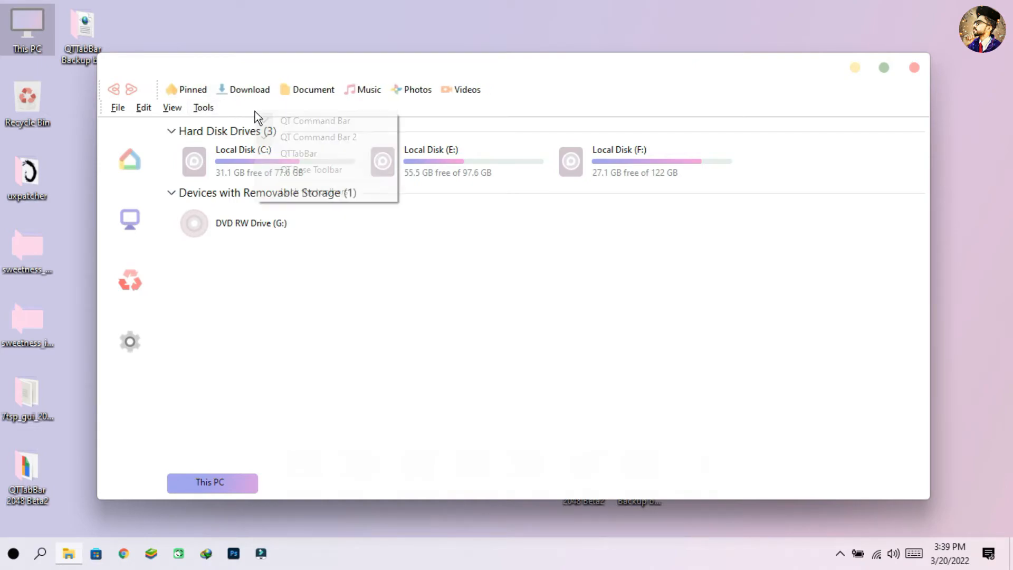
left_click(289, 191)
right_click(338, 253)
left_click(366, 311)
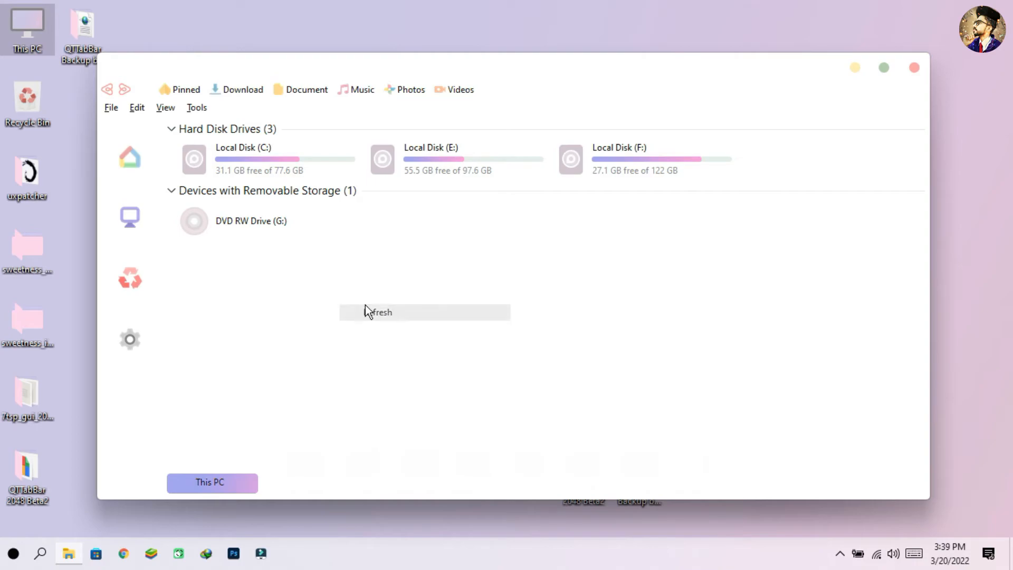
Test the Download, Document and Music shortcuts, and switch between the tabs they open
left_click(246, 95)
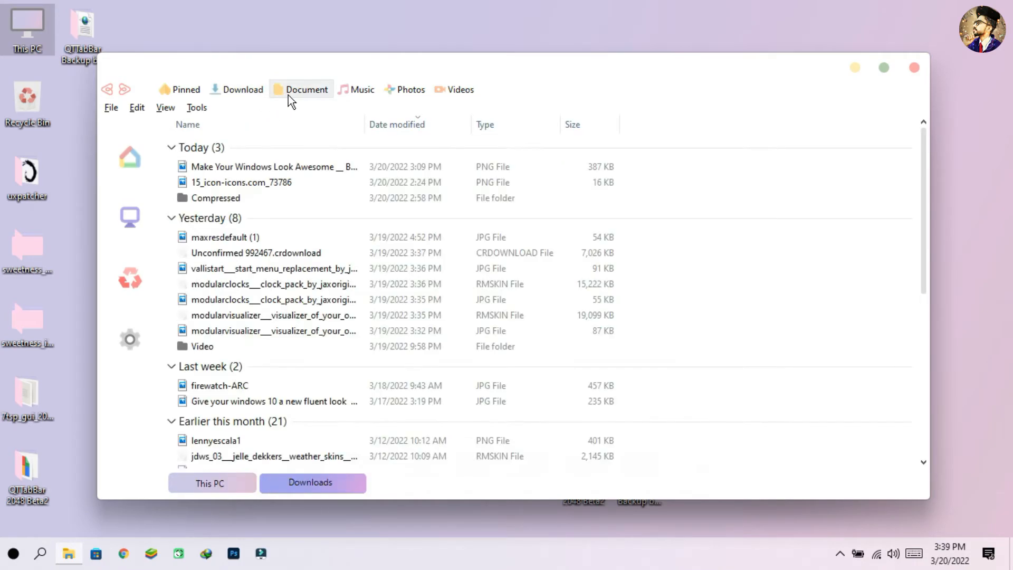
left_click(289, 95)
left_click(350, 95)
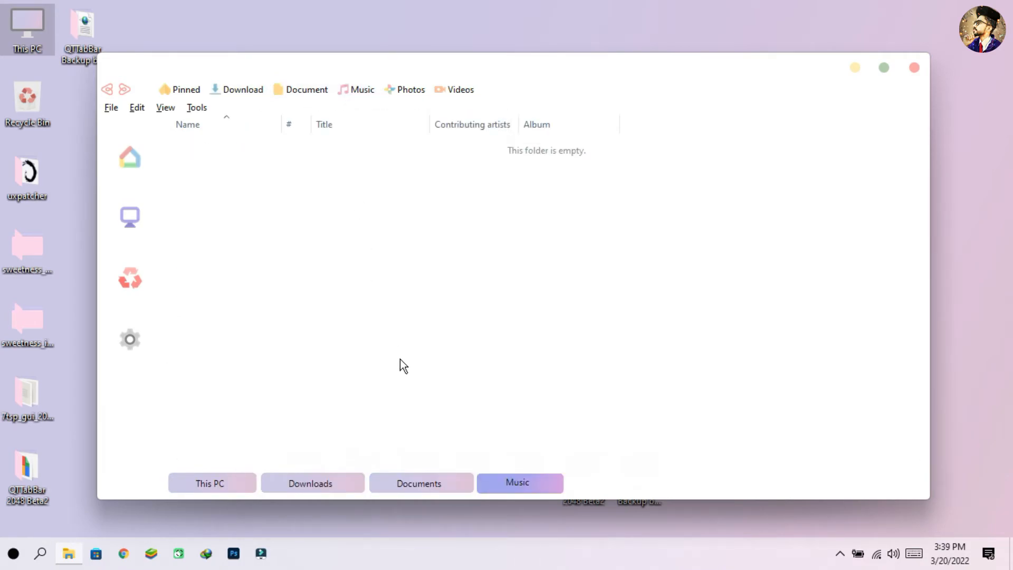
left_click(415, 479)
left_click(332, 482)
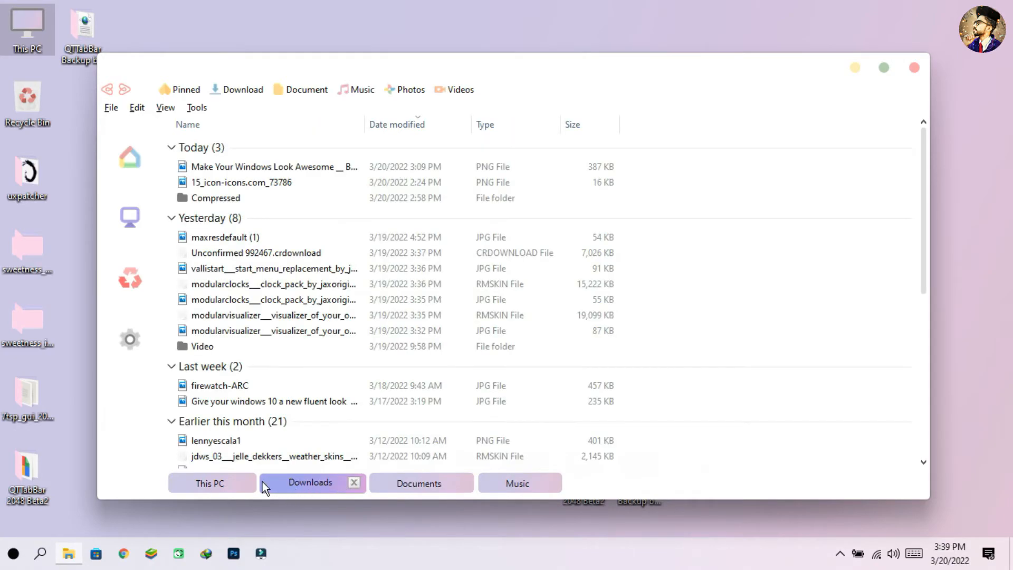
Close the This PC, Downloads, Documents and Music tabs one by one
left_click(235, 482)
left_click(244, 483)
left_click(263, 482)
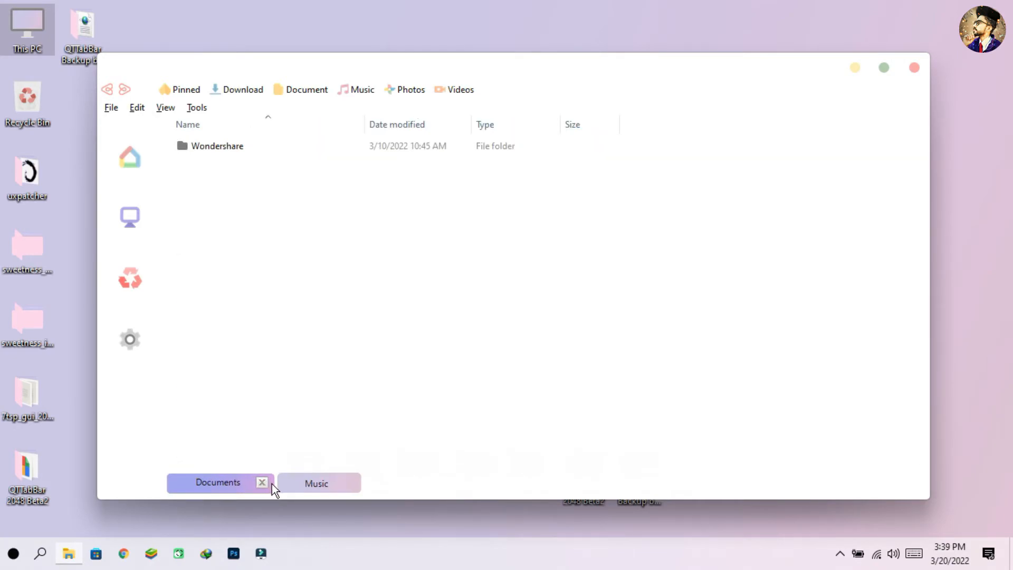
left_click(262, 482)
left_click(241, 482)
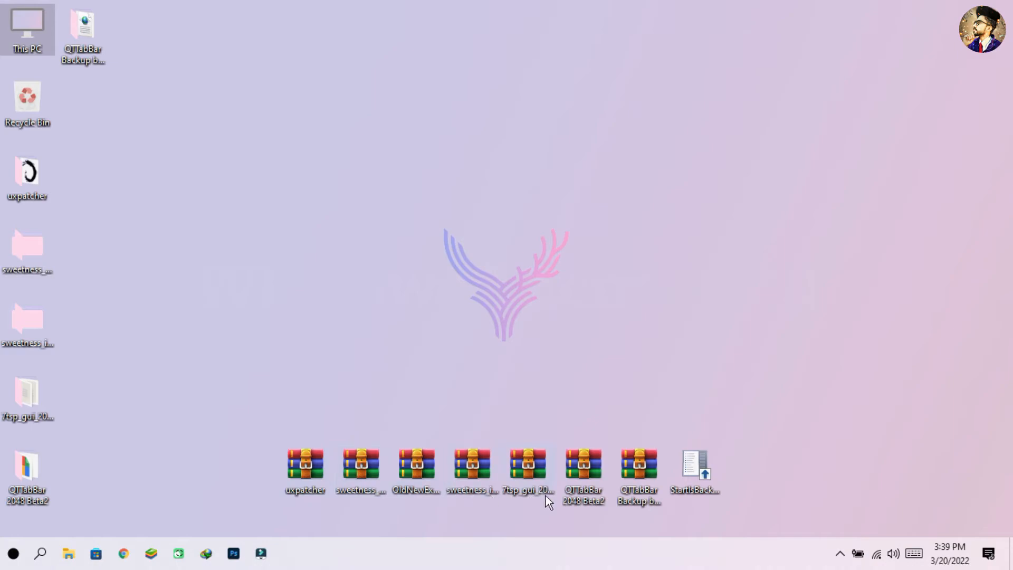
Run the StartIsBackPlusPlus setup as administrator, install it for the current user only, and open its configuration
right_click(684, 478)
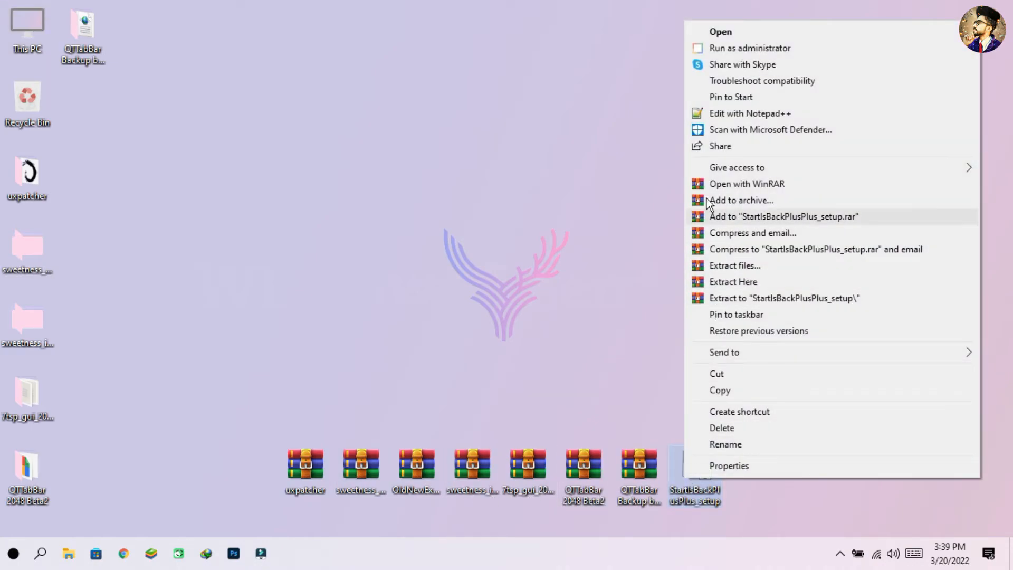
left_click(707, 49)
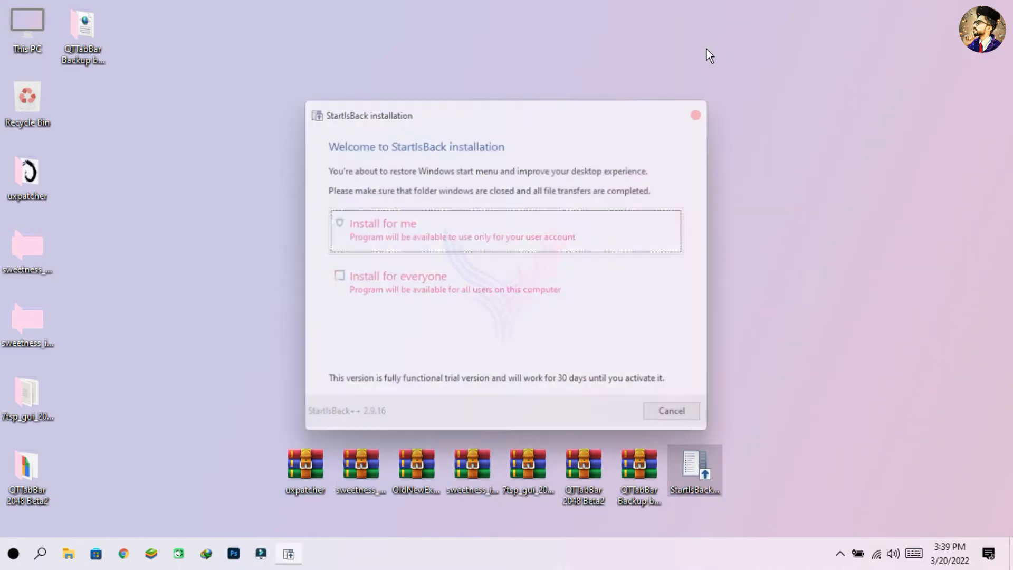
left_click(558, 222)
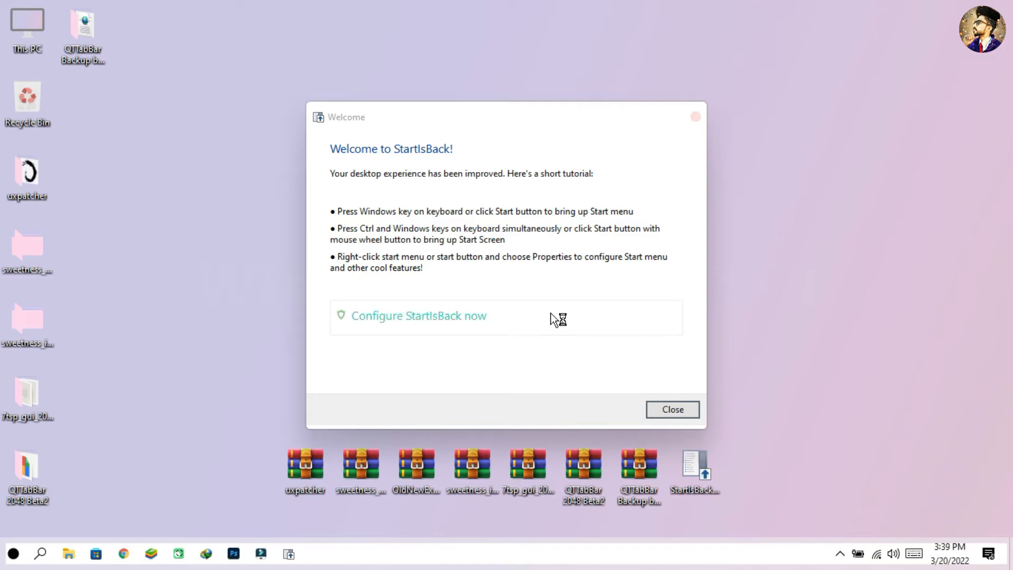
left_click(554, 318)
Add StartOrb.png from the Sweetness for Windows 10 theme folder as a custom start button, select it and apply it
left_click(728, 313)
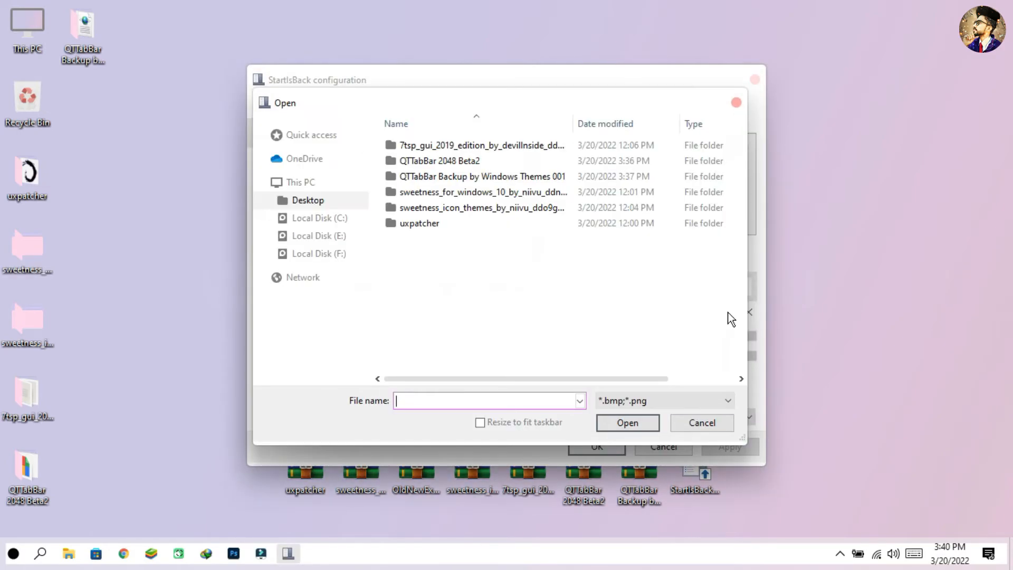
double_click(603, 194)
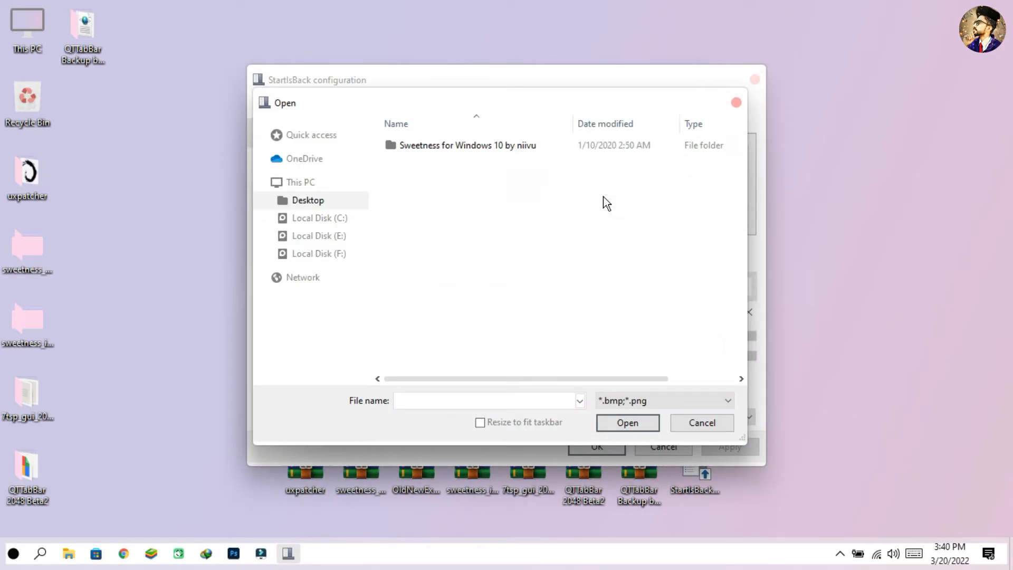
double_click(572, 151)
double_click(520, 226)
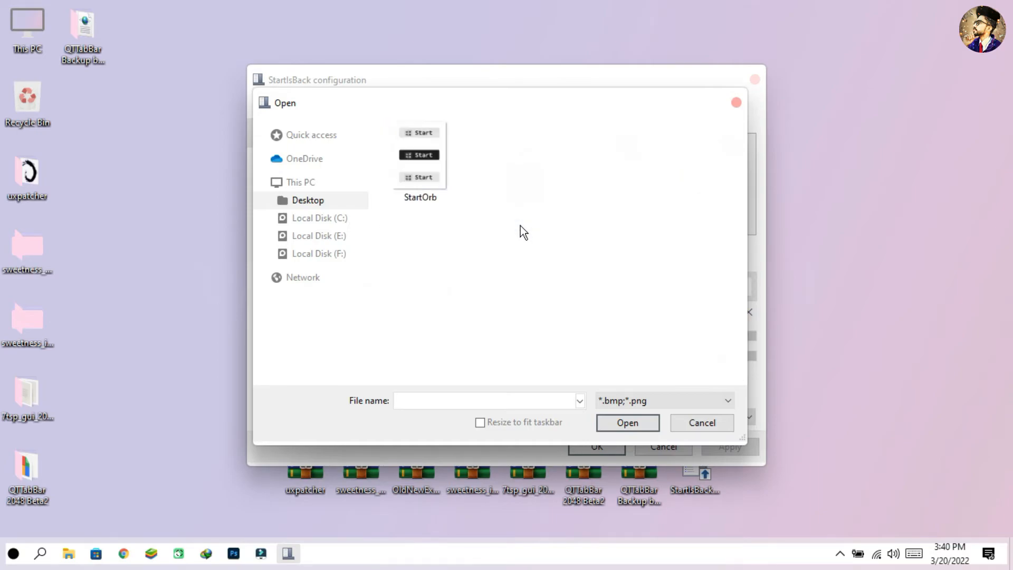
left_click(447, 189)
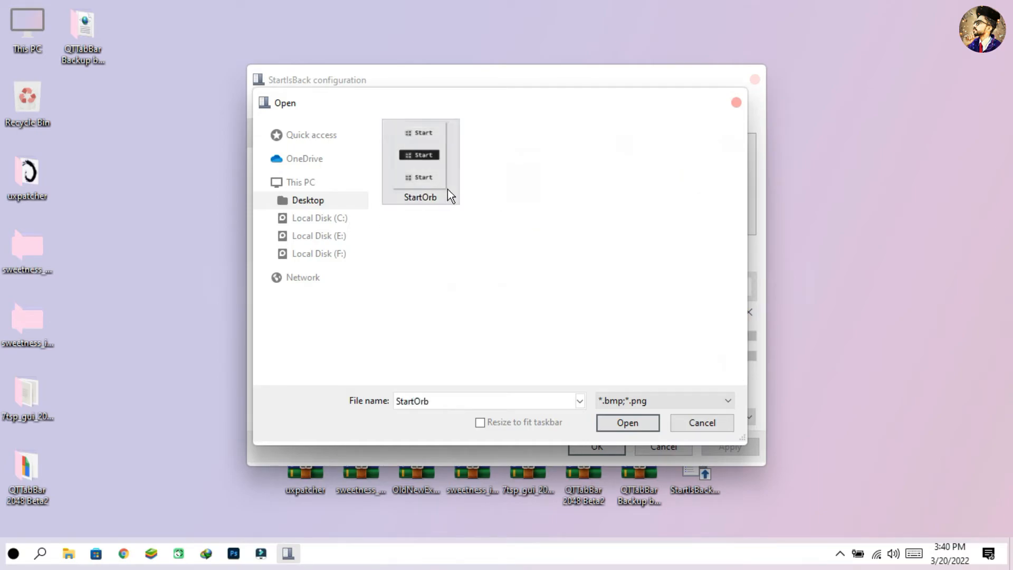
left_click(624, 424)
left_click(557, 293)
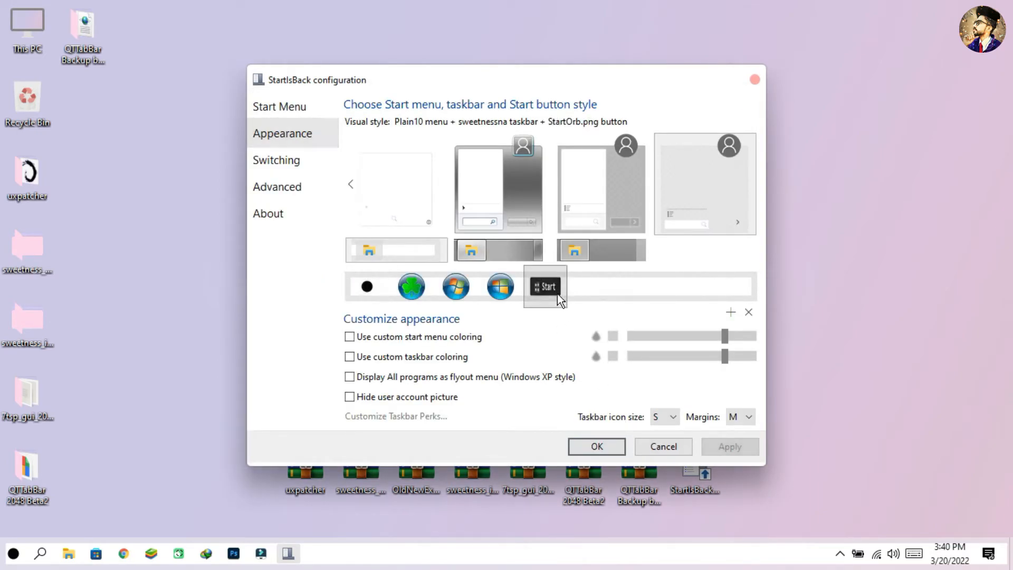
left_click(724, 446)
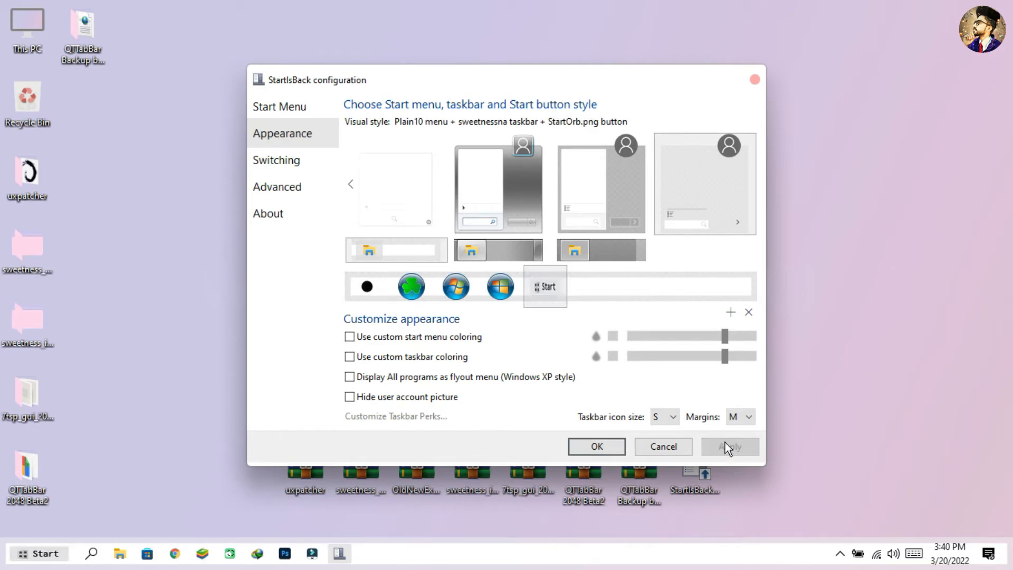
Enable centered task icons in the taskbar perks
left_click(428, 417)
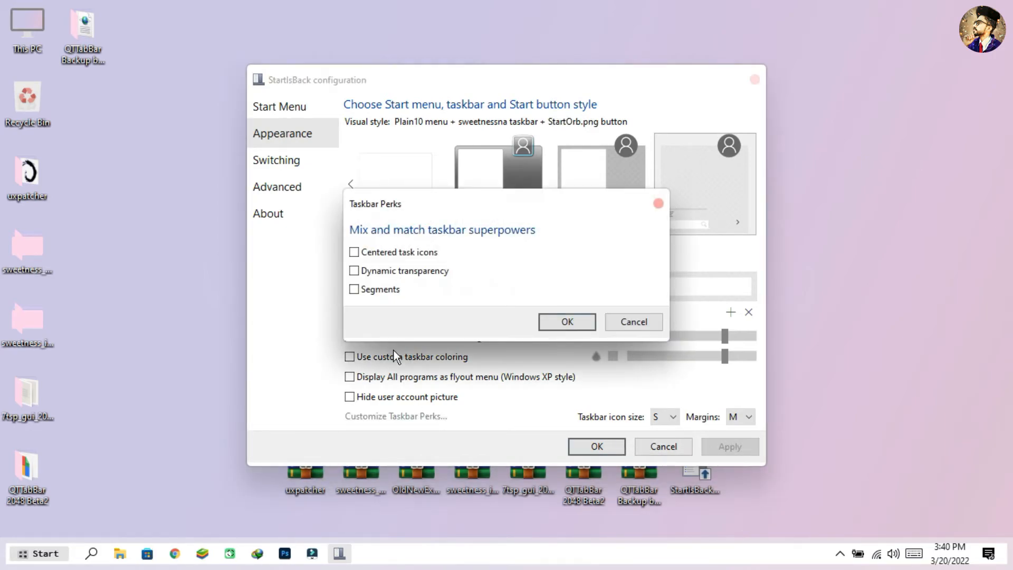
left_click(363, 256)
left_click(552, 320)
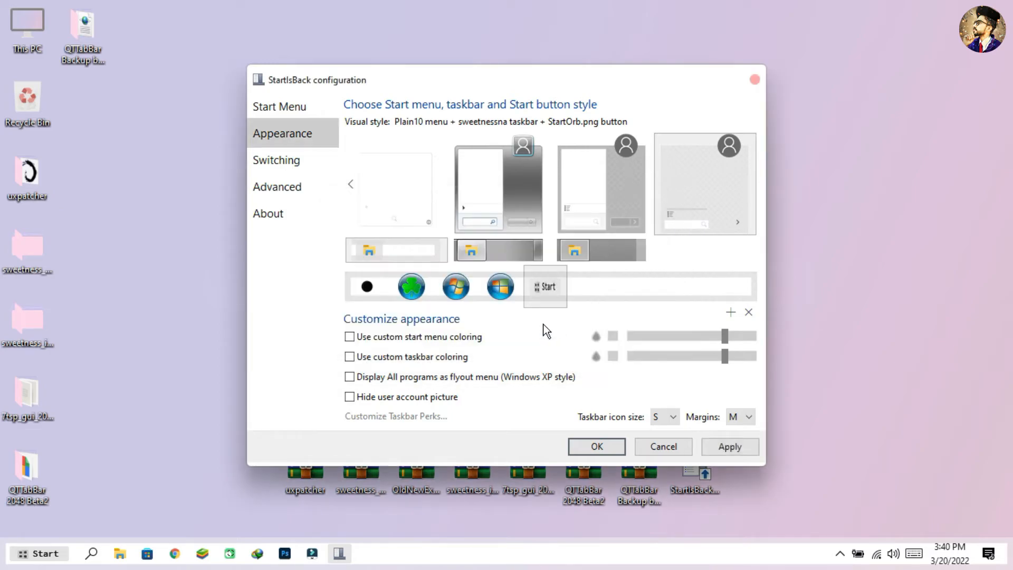
Enable custom start menu and taskbar coloring, reduce the opacity of both, and apply the StartIsBack configuration
left_click(406, 340)
left_click(416, 358)
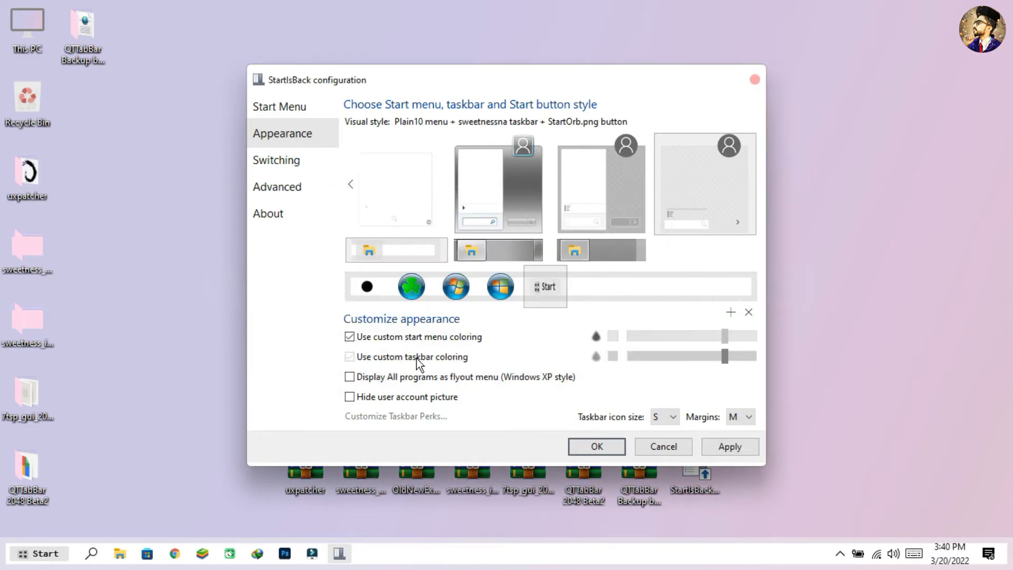
mouse_move(724, 357)
left_mouse_down()
mouse_move(677, 357)
mouse_move(662, 338)
left_mouse_up()
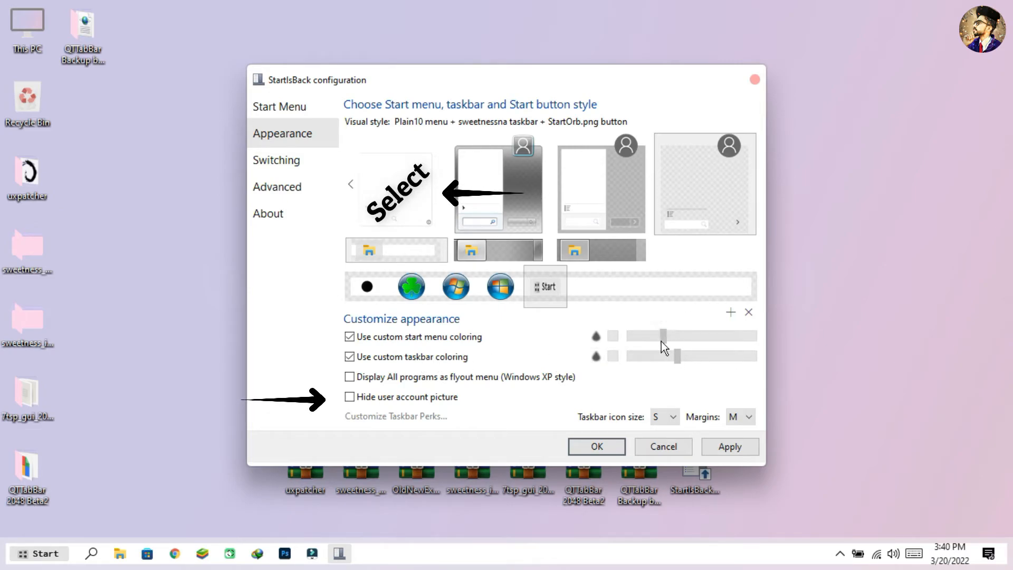
left_click(731, 447)
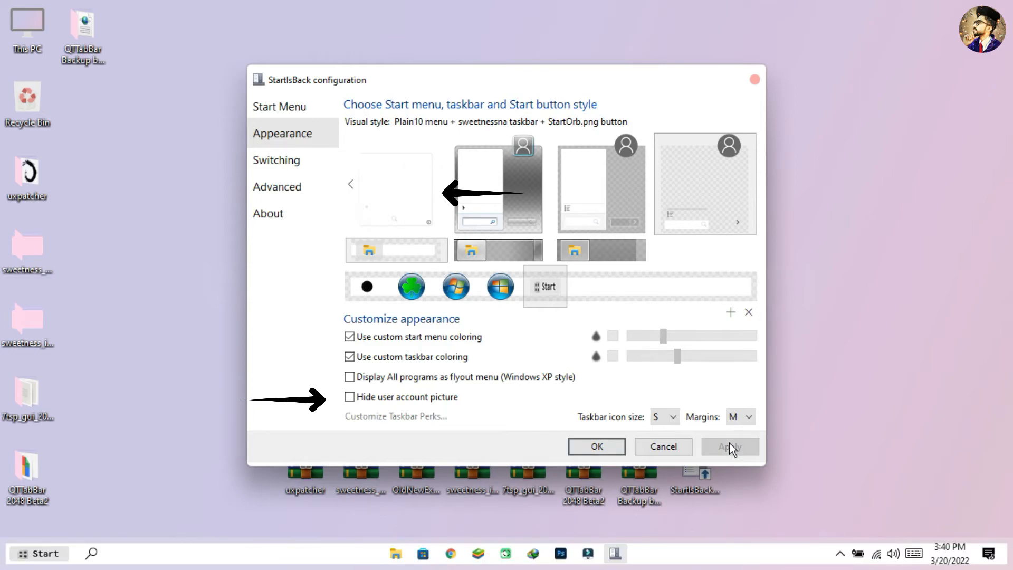
left_click(609, 446)
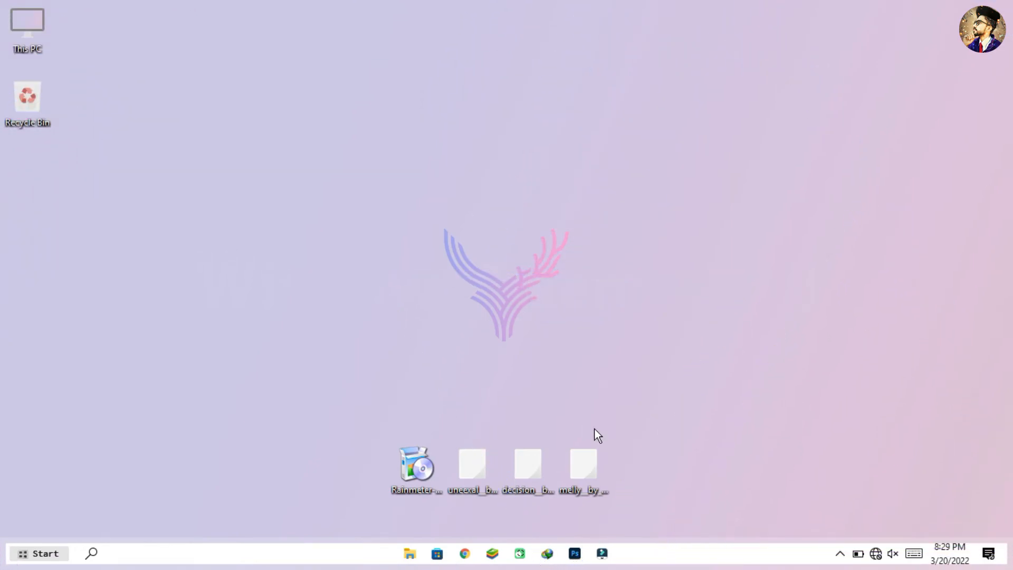
Run the Rainmeter-4.5.12 setup as administrator and complete the standard installation in English
right_click(434, 472)
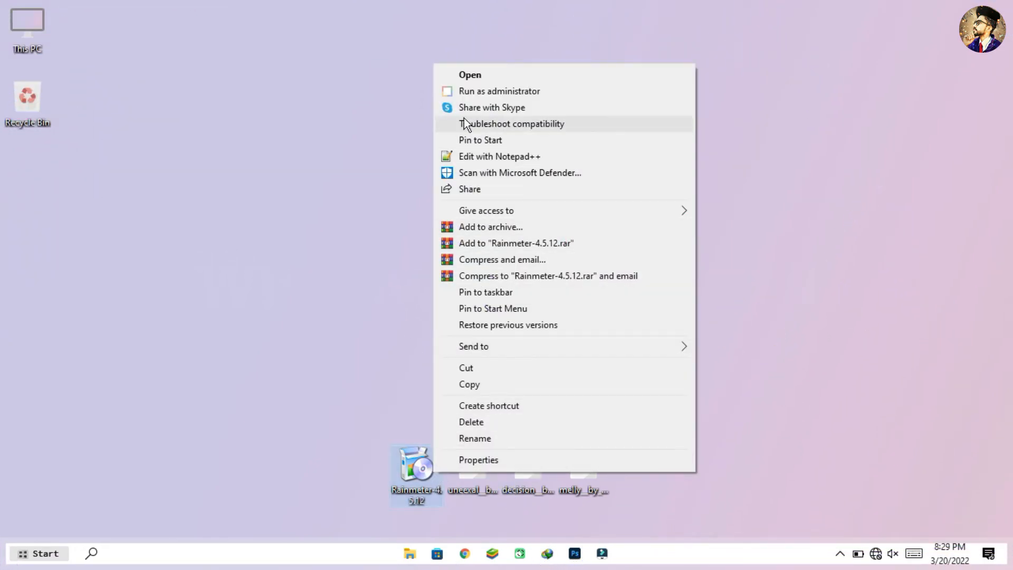
left_click(464, 90)
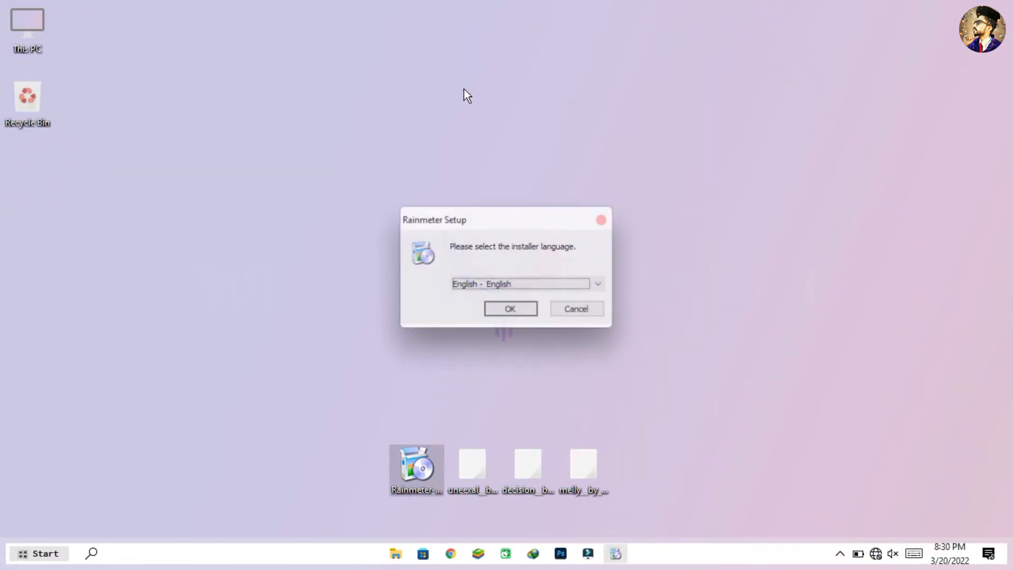
left_click(497, 309)
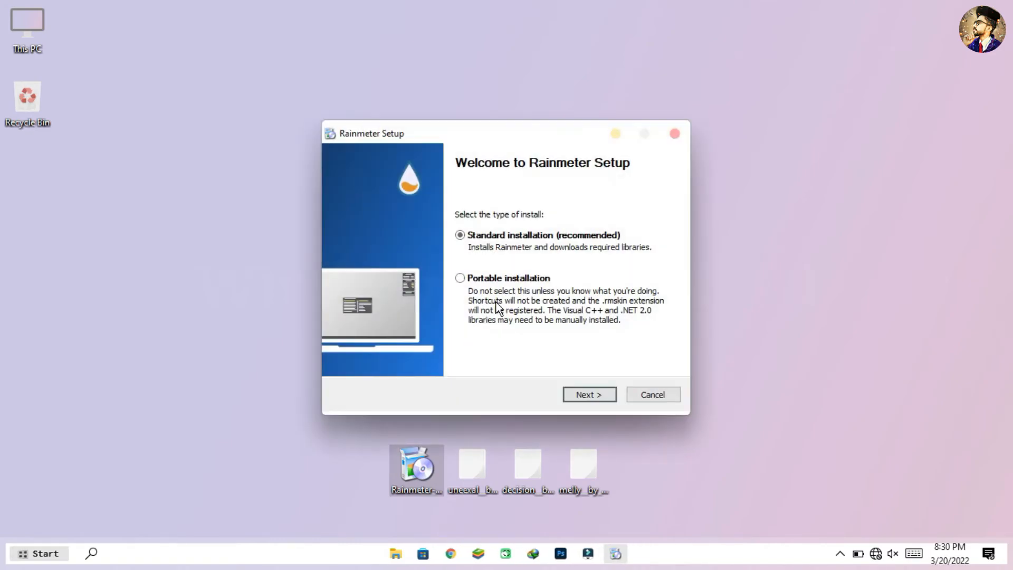
left_click(587, 388)
left_click(587, 388)
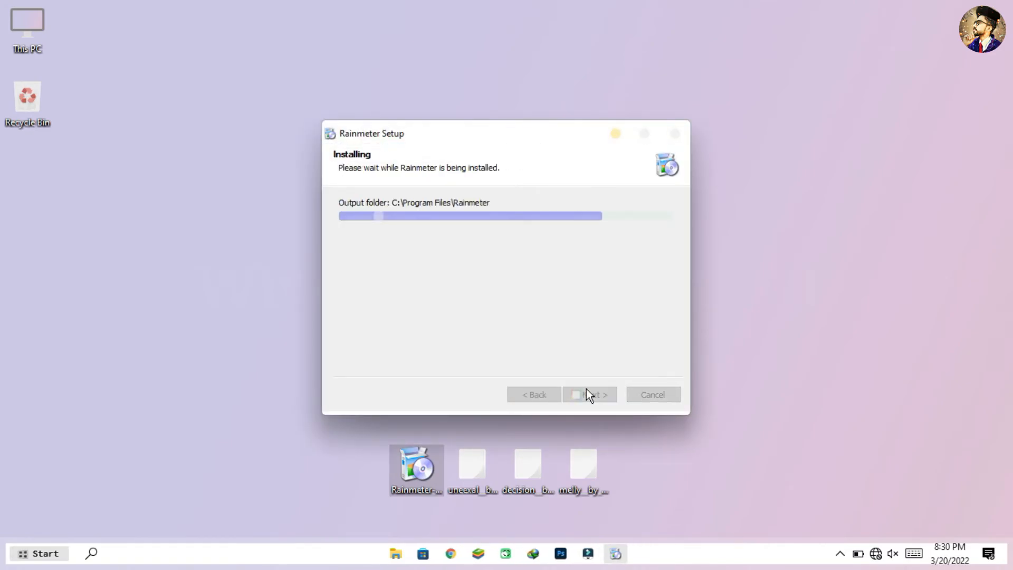
left_click(586, 389)
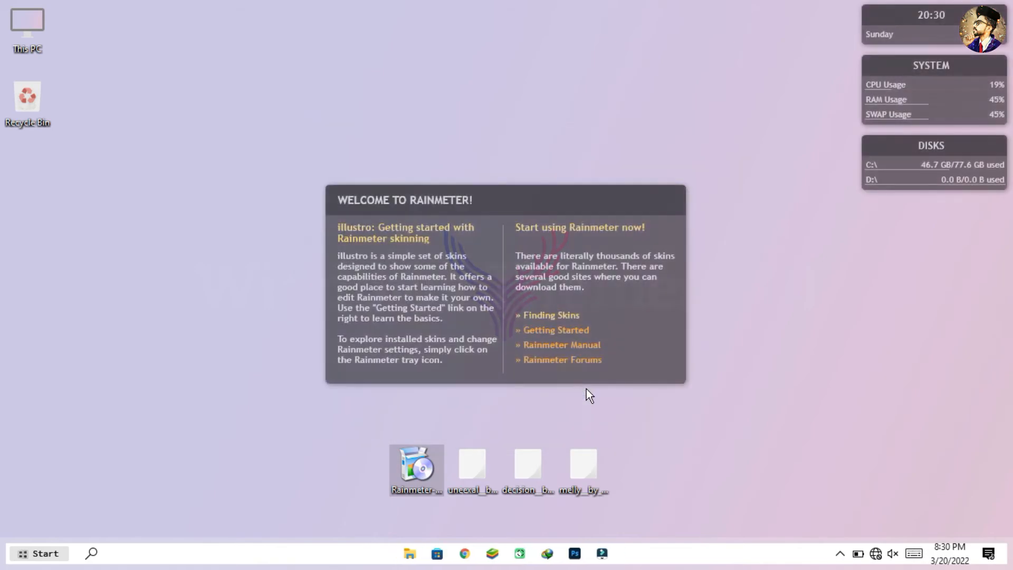
Unload the default illustro welcome, disks, system and clock skins from the desktop
right_click(585, 365)
left_click(591, 359)
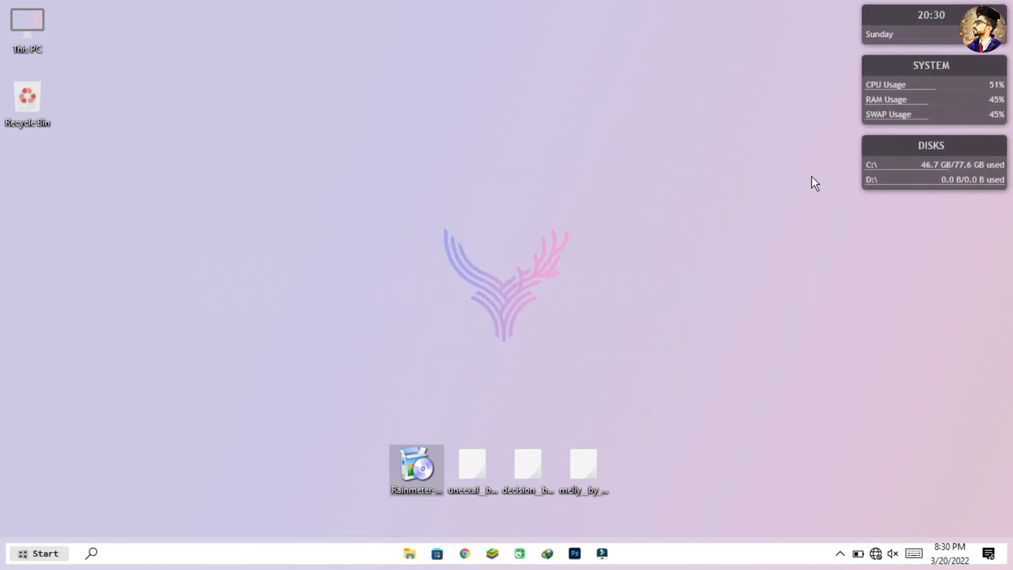
right_click(921, 157)
left_click(929, 323)
right_click(897, 97)
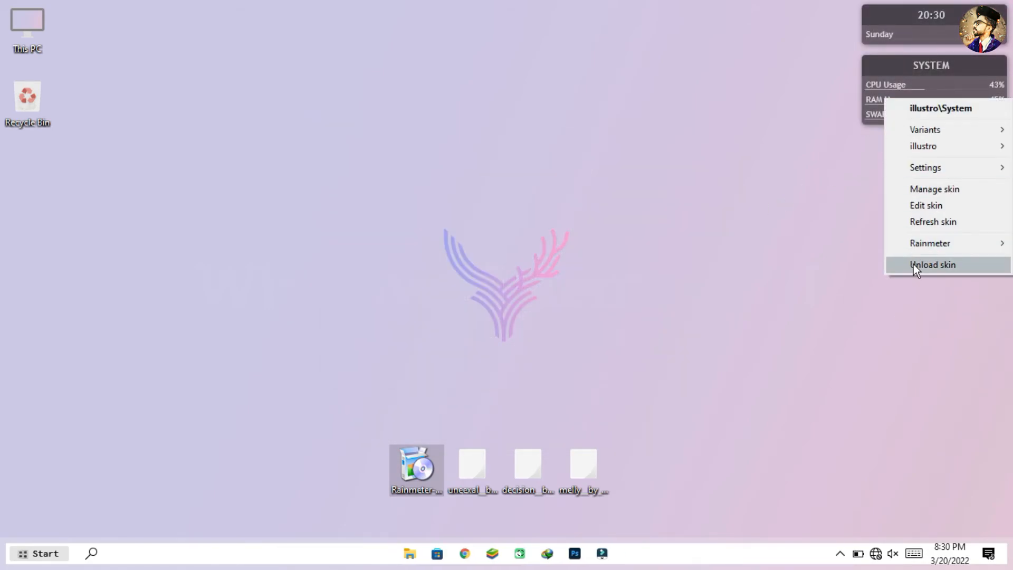
left_click(913, 265)
right_click(907, 36)
left_click(917, 195)
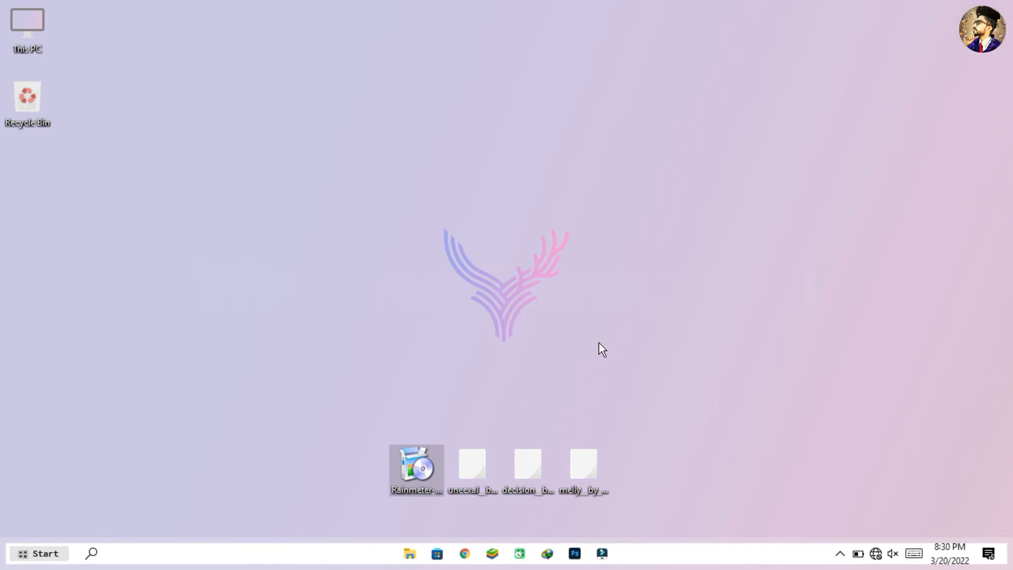
Install the UneeXal Rainmeter skin package with its included layout
left_click(460, 462)
right_click(460, 462)
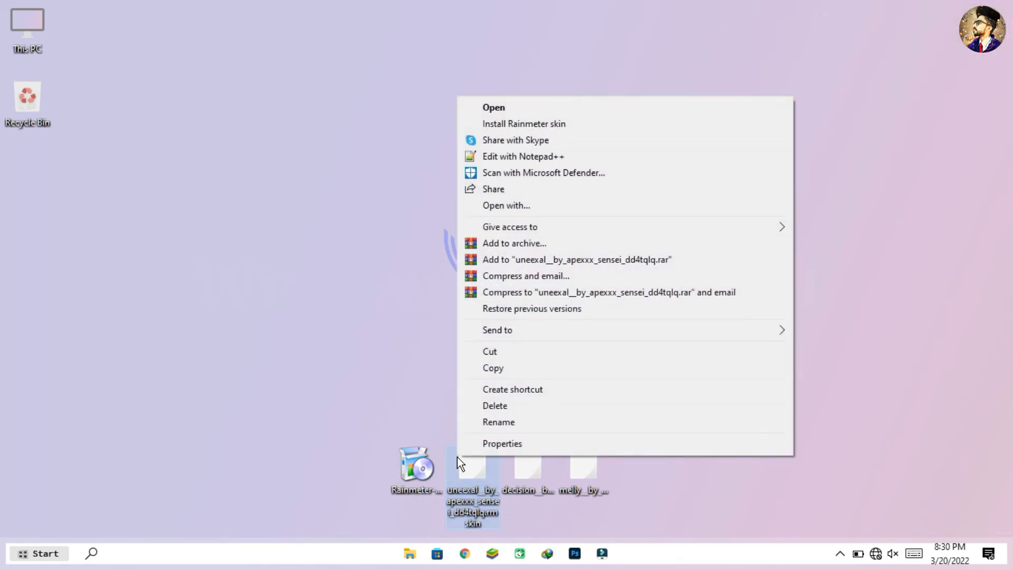
left_click(524, 124)
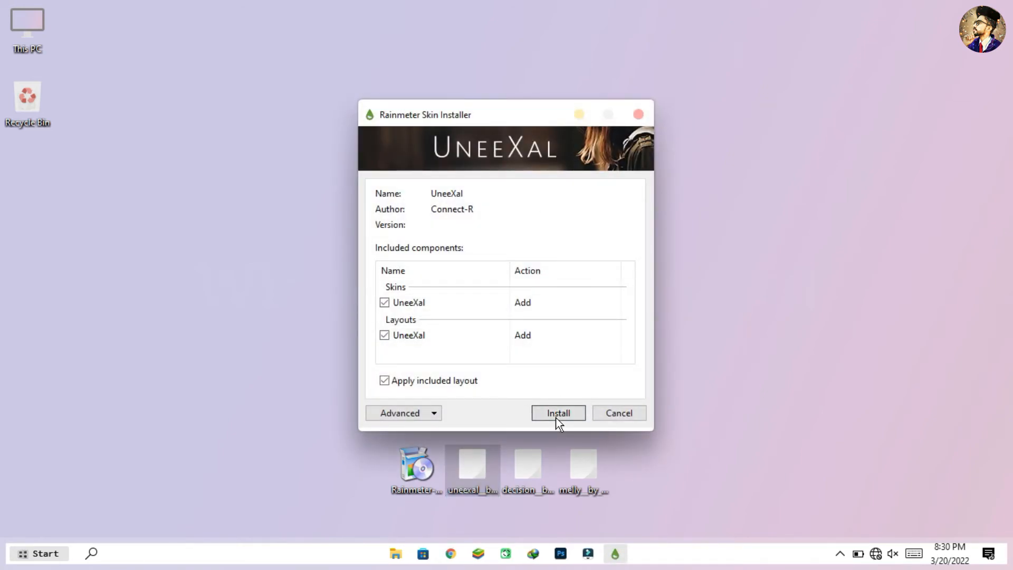
left_click(555, 412)
Install the Decision Rainmeter skin package with its included layout
right_click(537, 450)
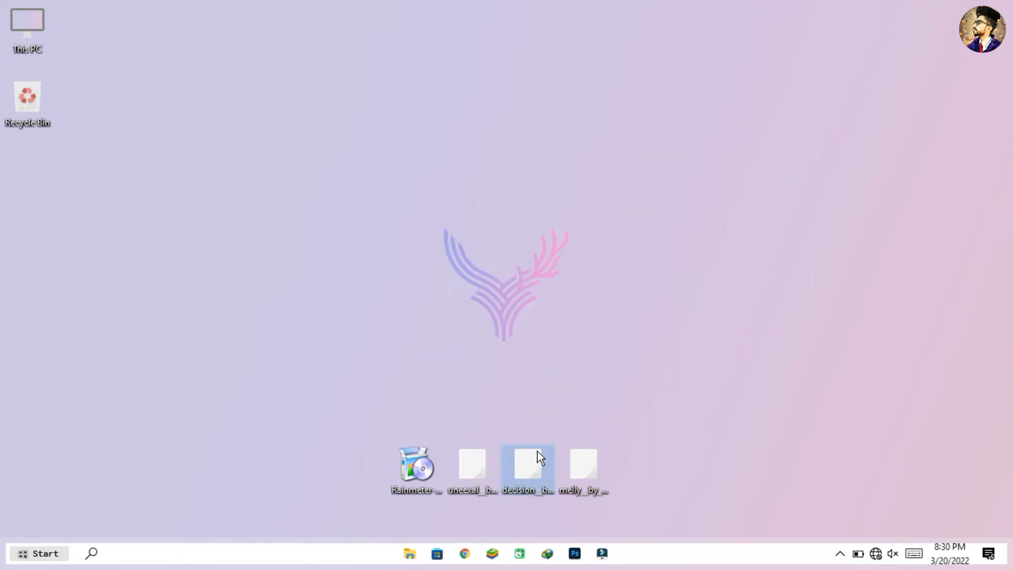
left_click(573, 119)
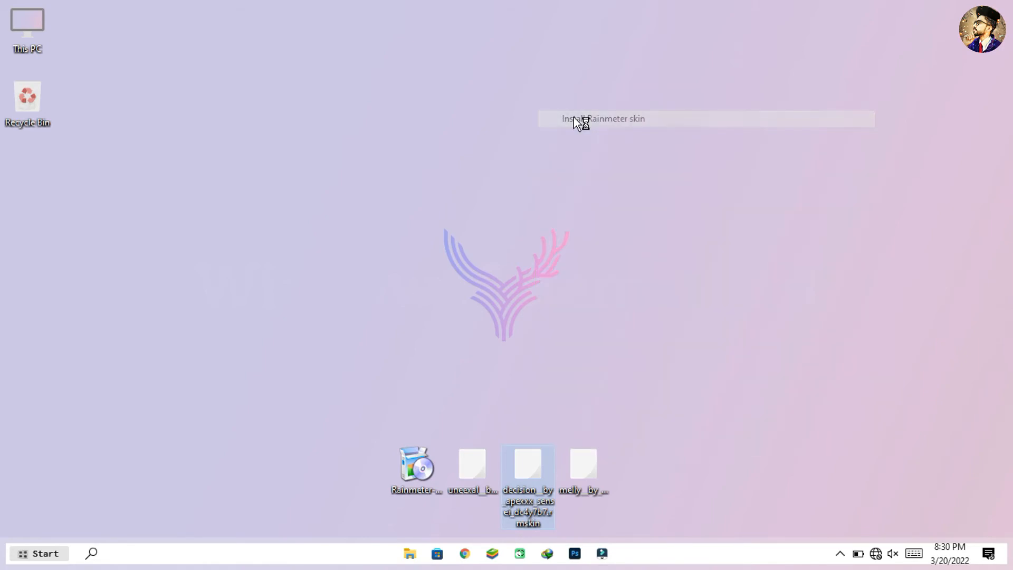
left_click(549, 410)
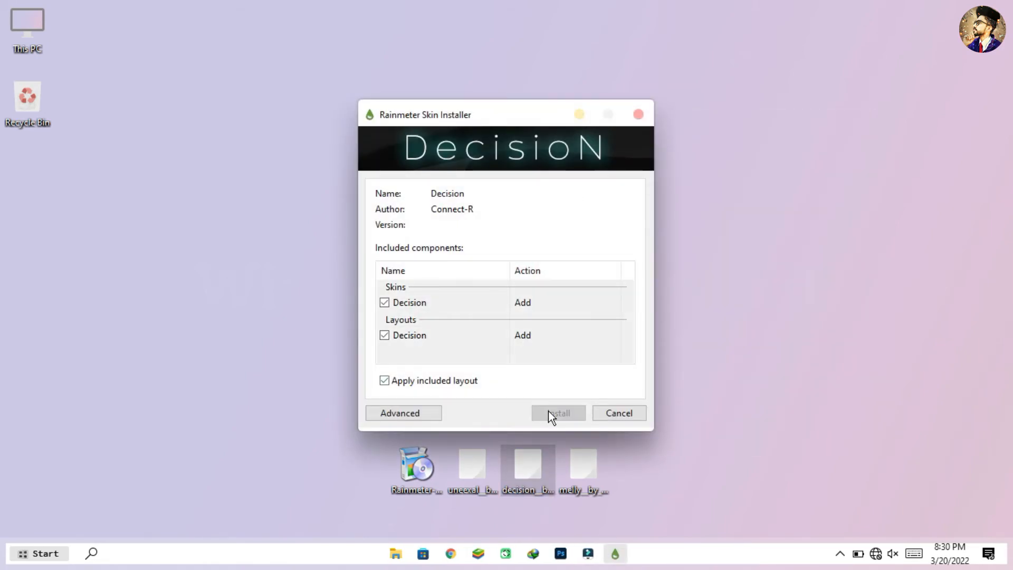
Install the Melly Rainmeter skin package with its layout, and move the Rainmeter setup and skin files to the Recycle Bin
right_click(571, 448)
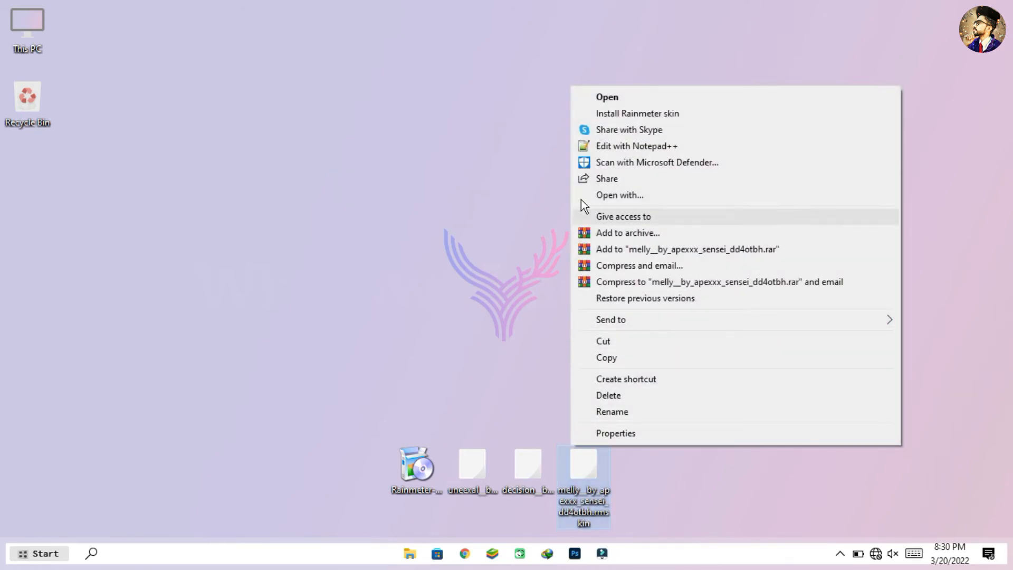
left_click(633, 113)
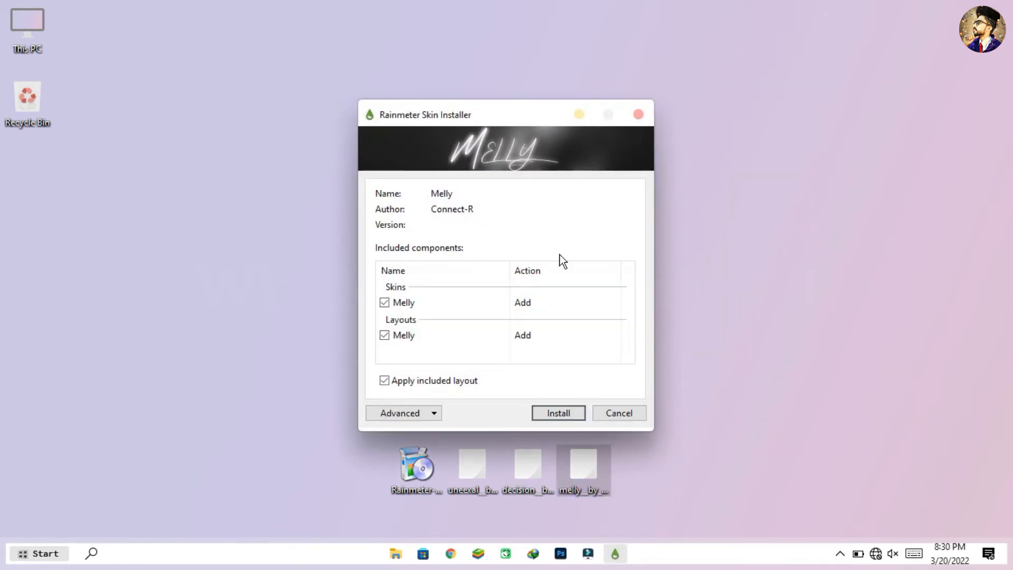
left_click(537, 412)
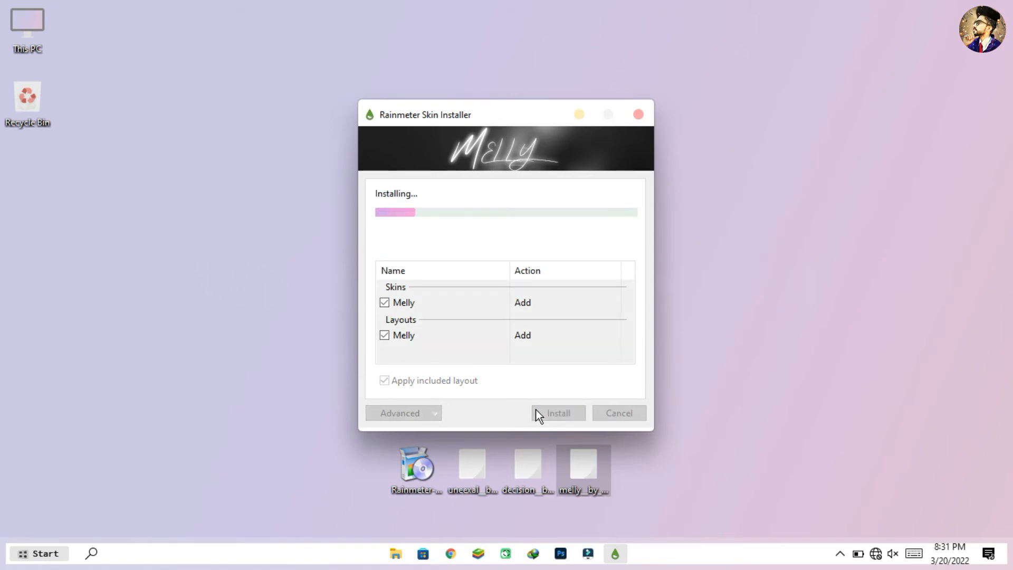
left_click_drag(404, 405, 32, 106)
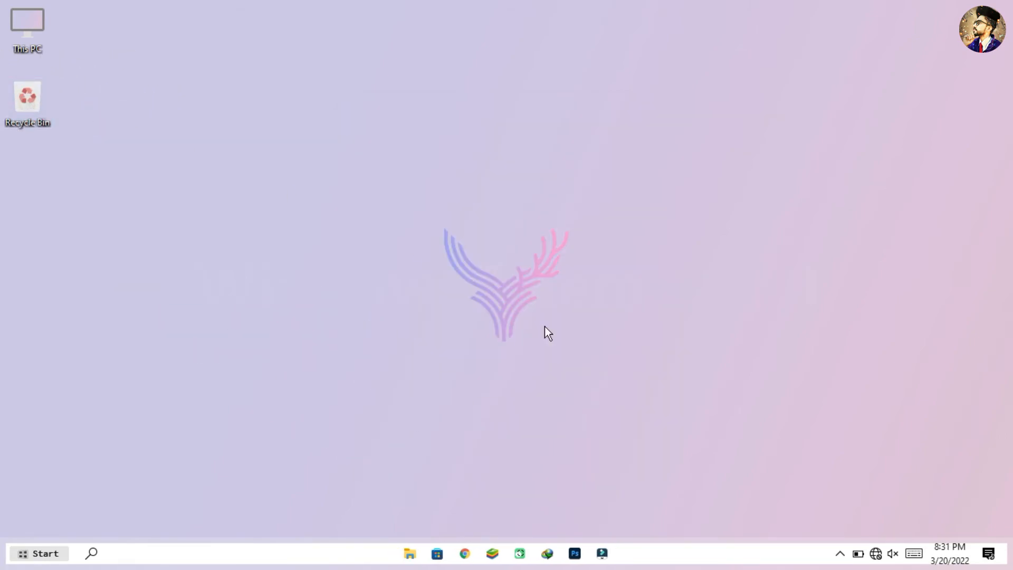
Open the Rainmeter manager and refresh all skins
left_click(841, 552)
left_click(869, 524)
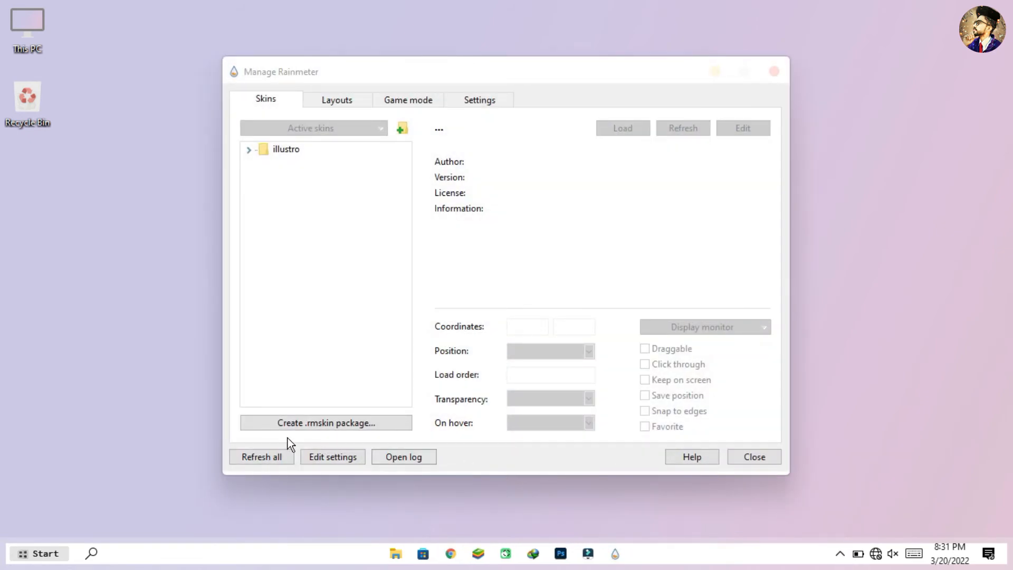
left_click(266, 451)
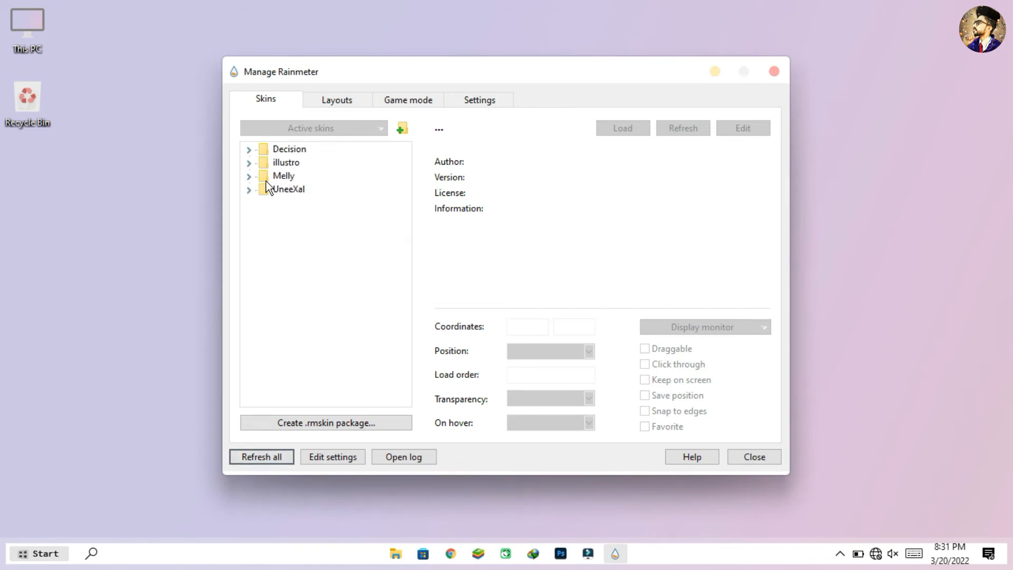
Load the Date.ini and Logo And Month.ini skins from the UneeXal suite
left_click(252, 190)
left_click(263, 203)
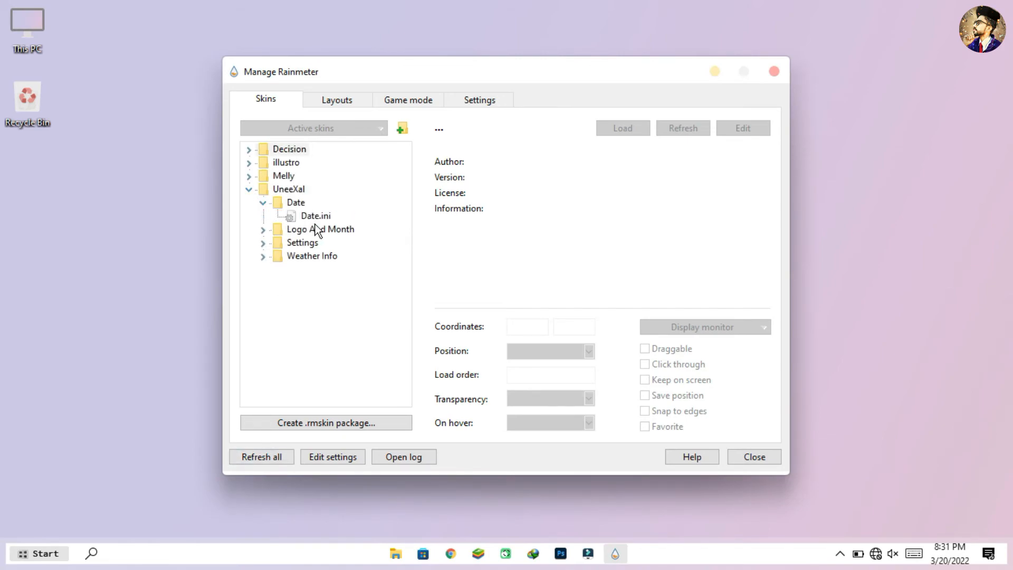
left_click(317, 217)
left_click(622, 126)
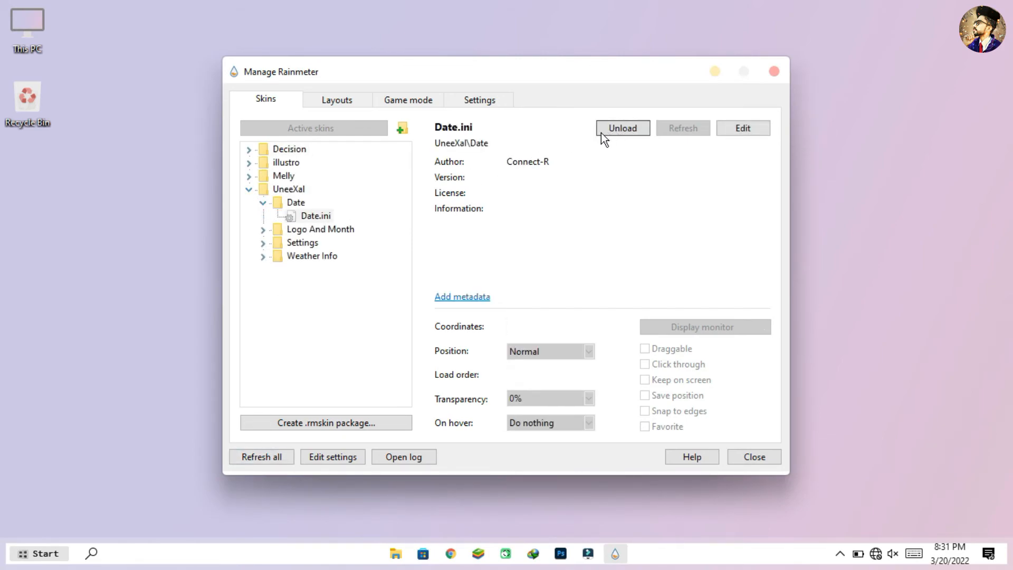
left_click(262, 230)
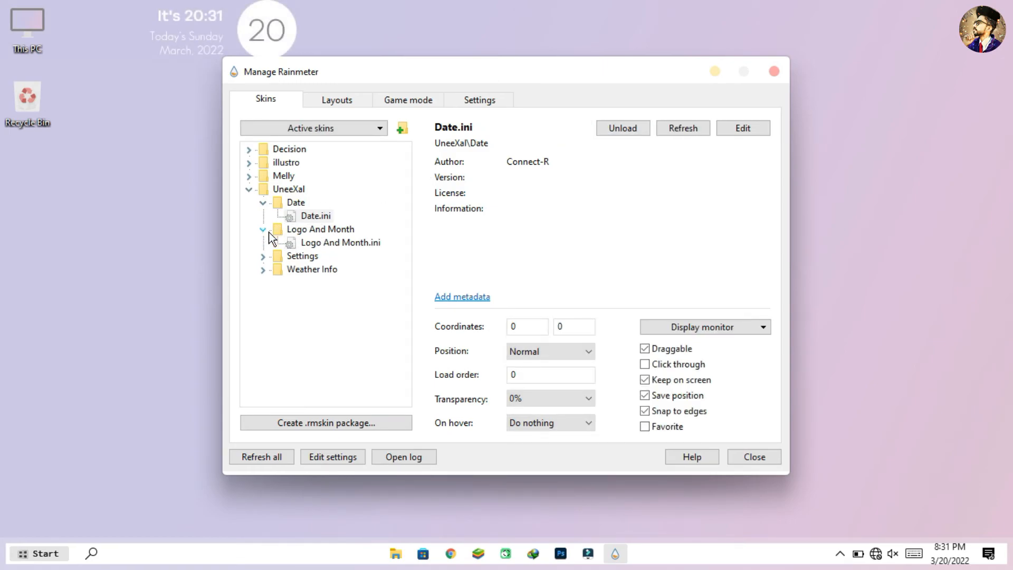
double_click(315, 244)
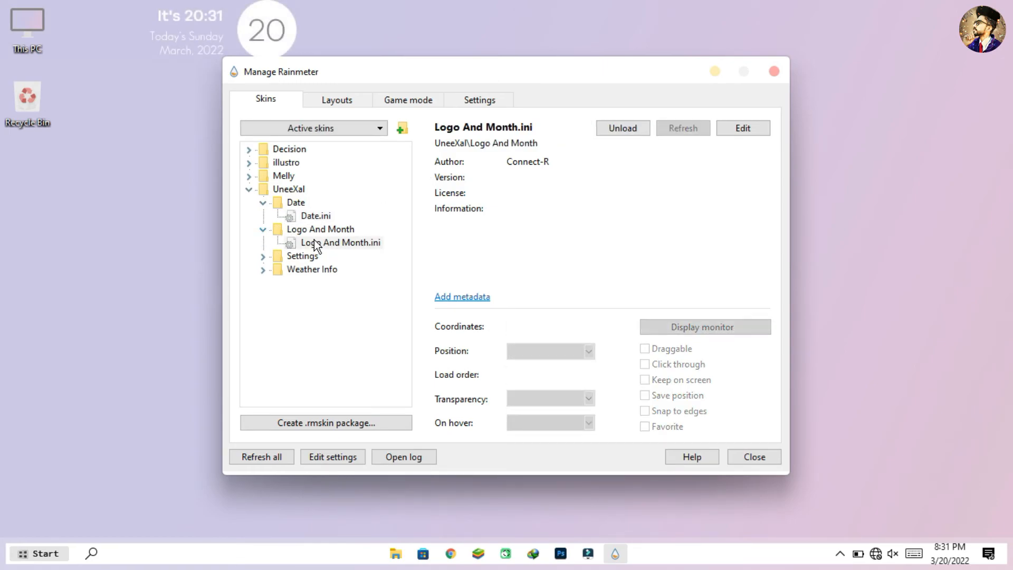
Load the Weather Info.ini skin from the UneeXal suite and set its position to On desktop
left_click(263, 257)
left_click(263, 257)
double_click(306, 282)
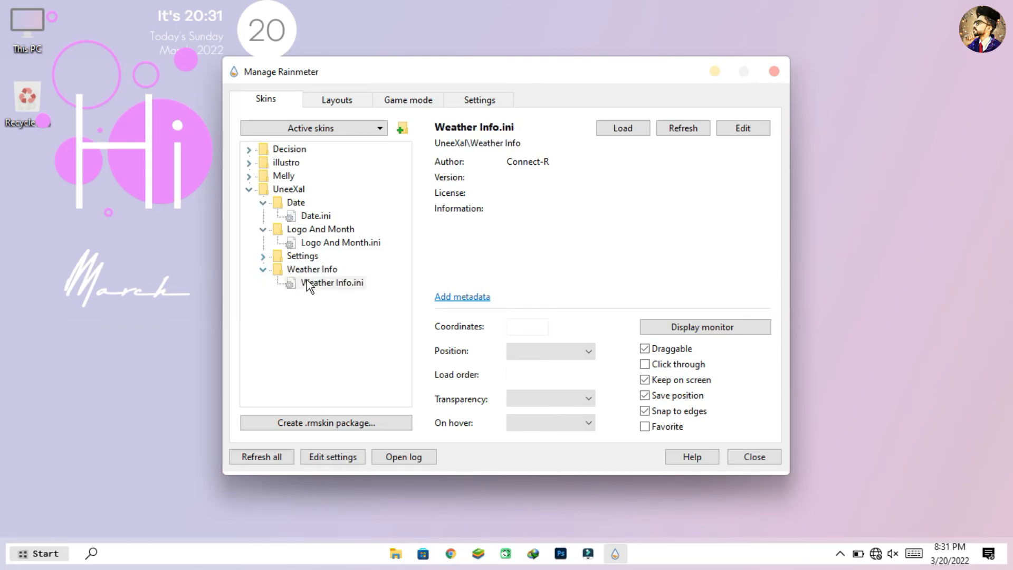
left_click(530, 351)
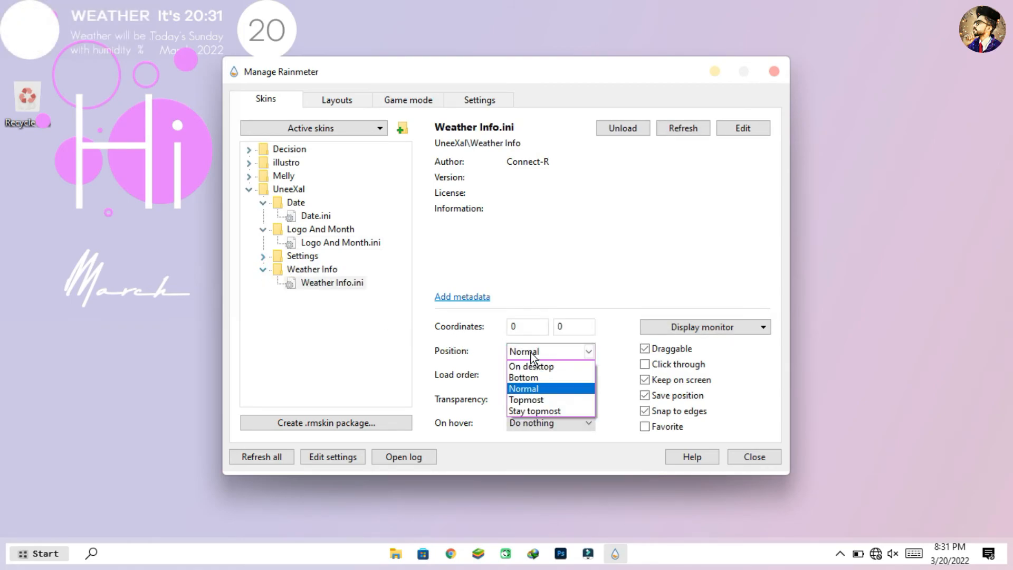
left_click(534, 363)
Set the position of the UneeXal Logo And Month.ini and Date.ini skins to On desktop
left_click(324, 245)
left_click(549, 351)
left_click(534, 366)
left_click(319, 216)
left_click(533, 351)
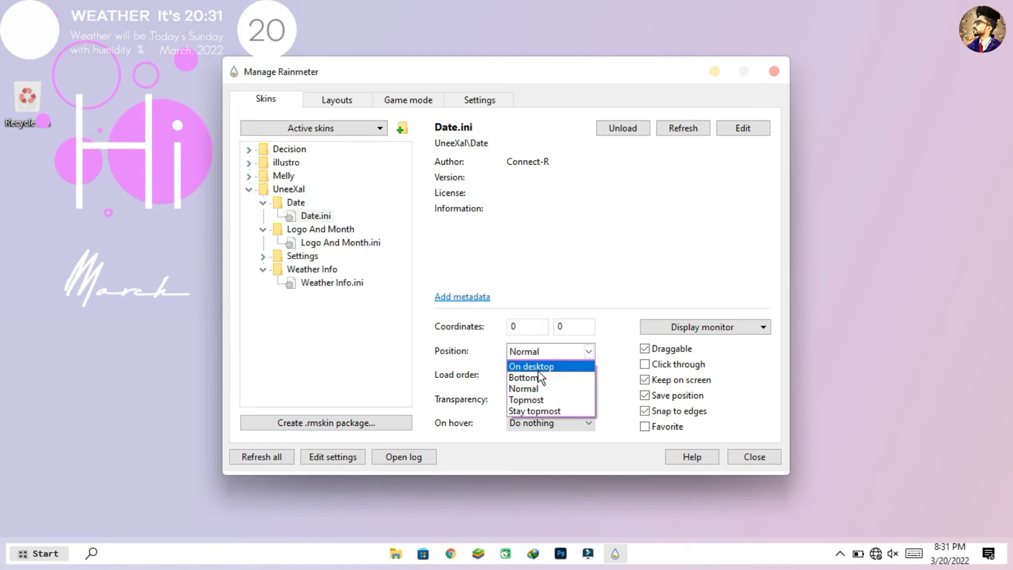
left_click(533, 363)
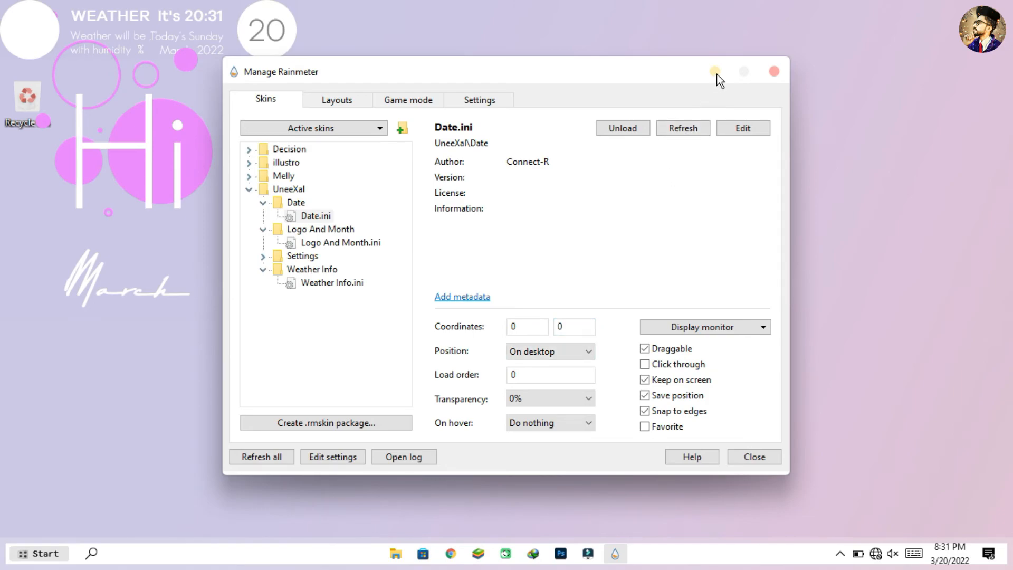
Arrange the skins around the wallpaper's central emblem, with the Hi logo above and weather and date side by side below, scaled down slightly
left_click(715, 72)
left_click_drag(259, 42, 629, 370)
left_click_drag(33, 25, 362, 362)
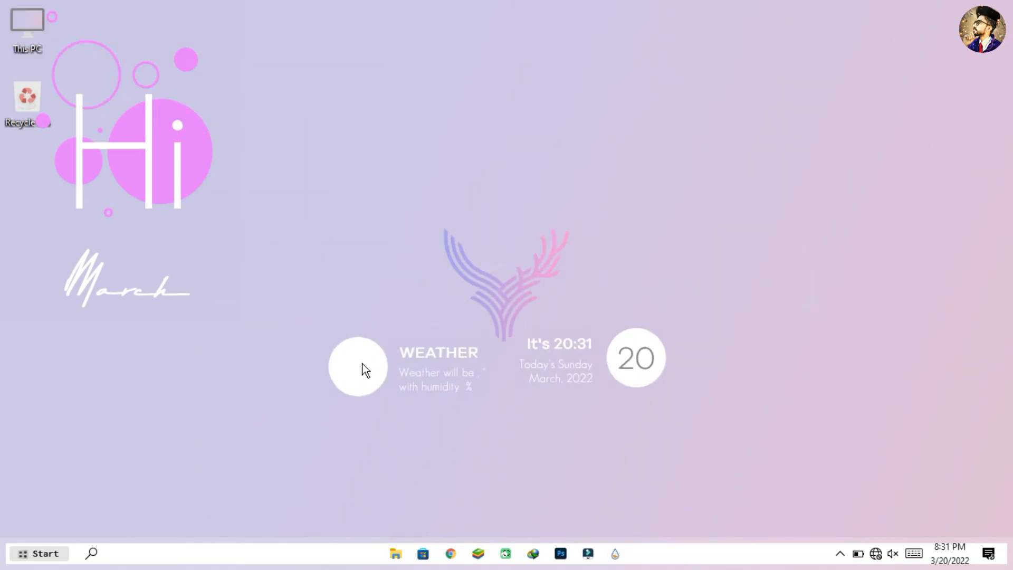
left_click_drag(138, 168, 483, 143)
scroll(628, 369, "down", 1)
left_click_drag(609, 359, 621, 369)
scroll(440, 368, "down", 1)
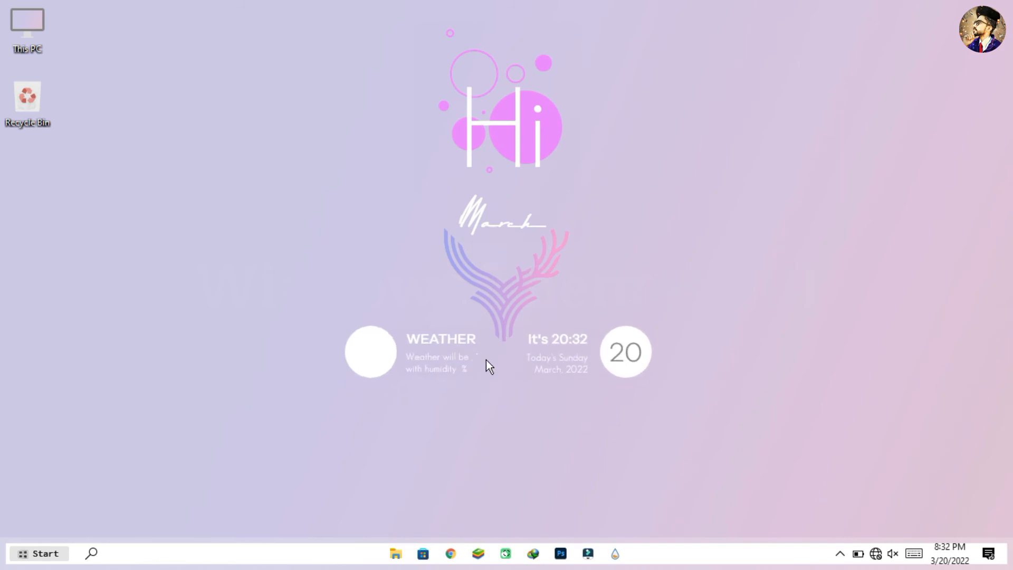
Load the Decision suite's Folders.ini skin with position On desktop and place it beneath the weather and date skins
left_click(612, 554)
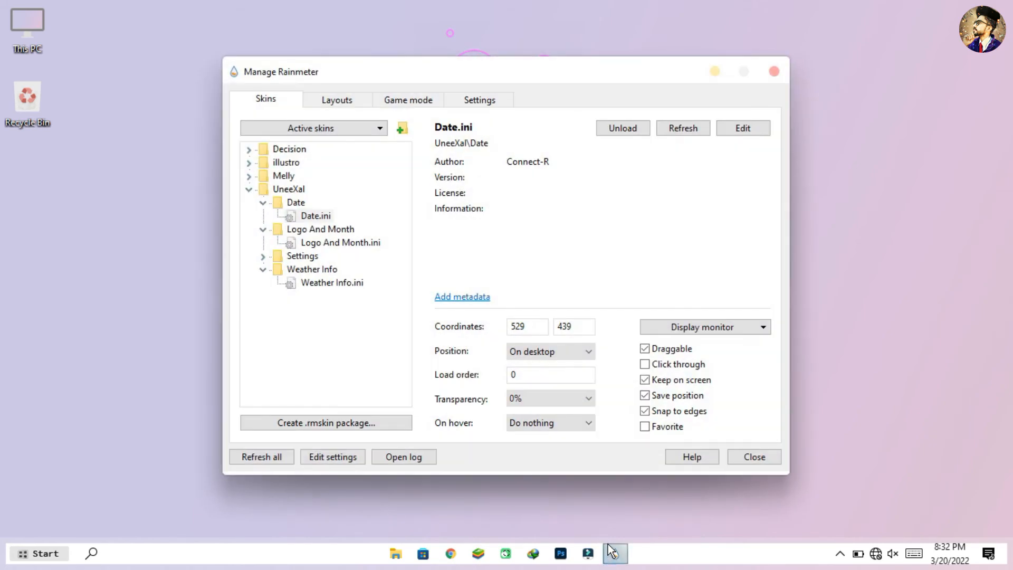
left_click(250, 190)
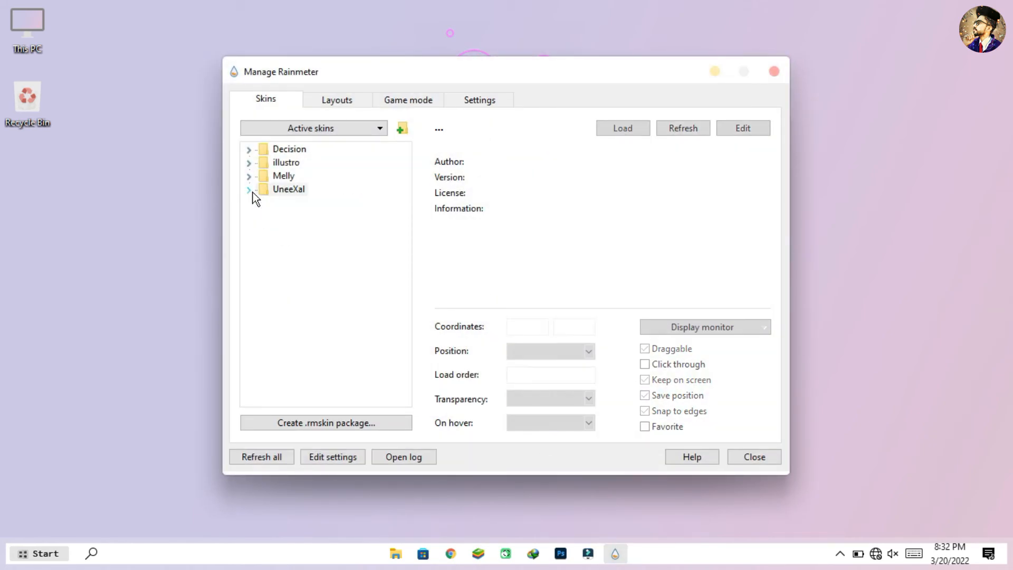
left_click(249, 149)
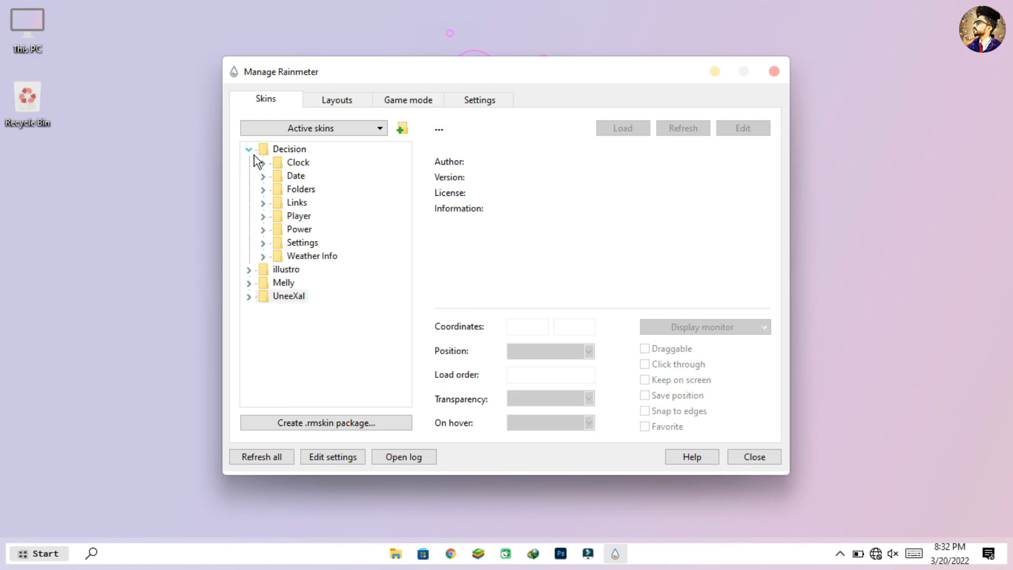
left_click(263, 190)
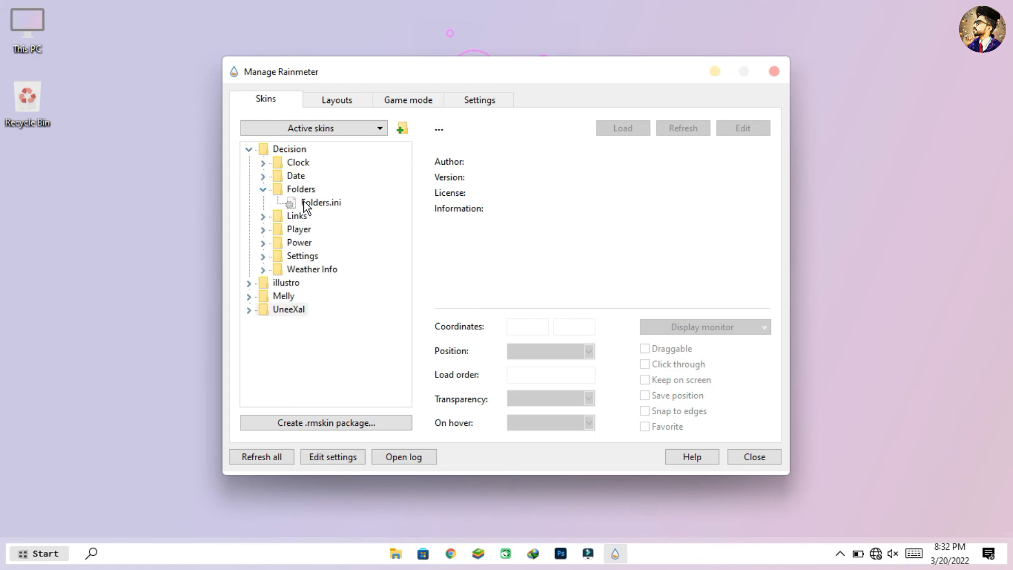
left_click(323, 203)
left_click(613, 132)
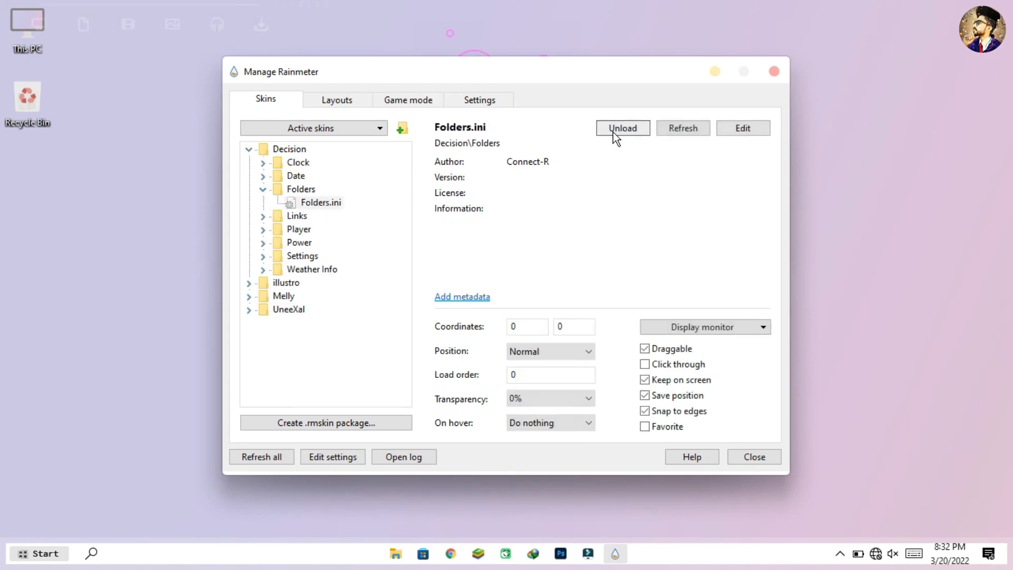
left_click(574, 350)
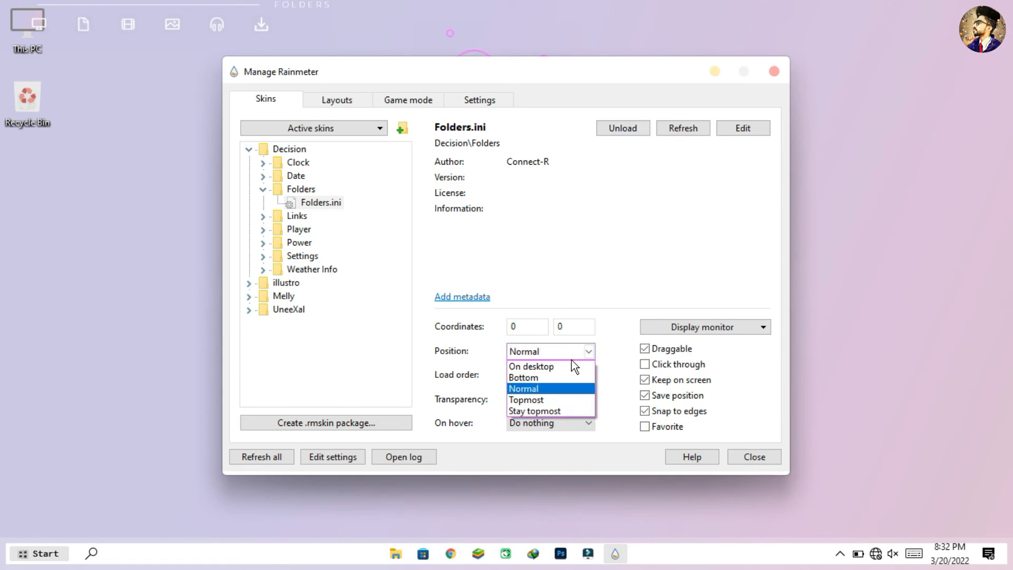
left_click(569, 362)
left_click(712, 71)
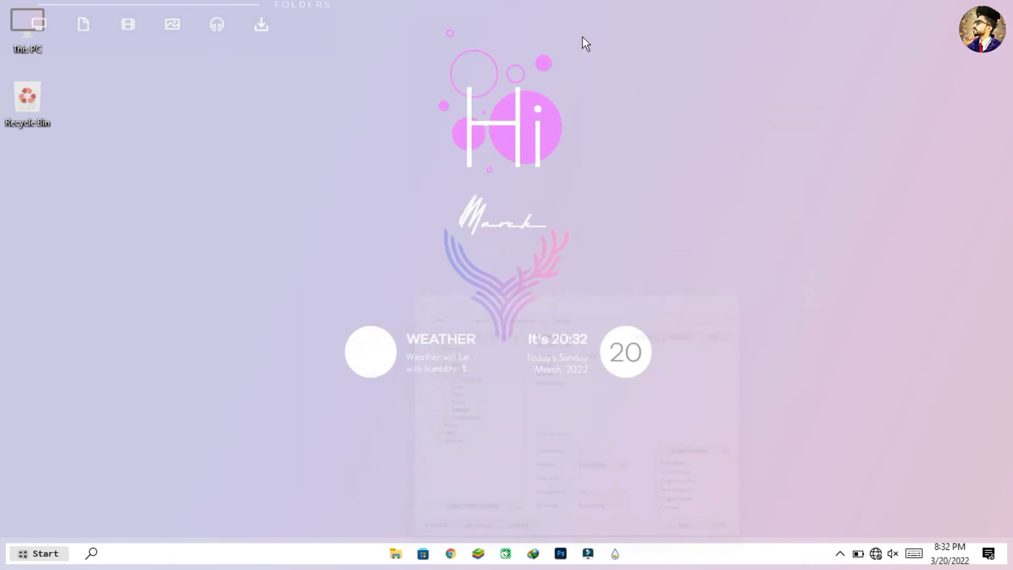
left_click_drag(211, 8, 544, 397)
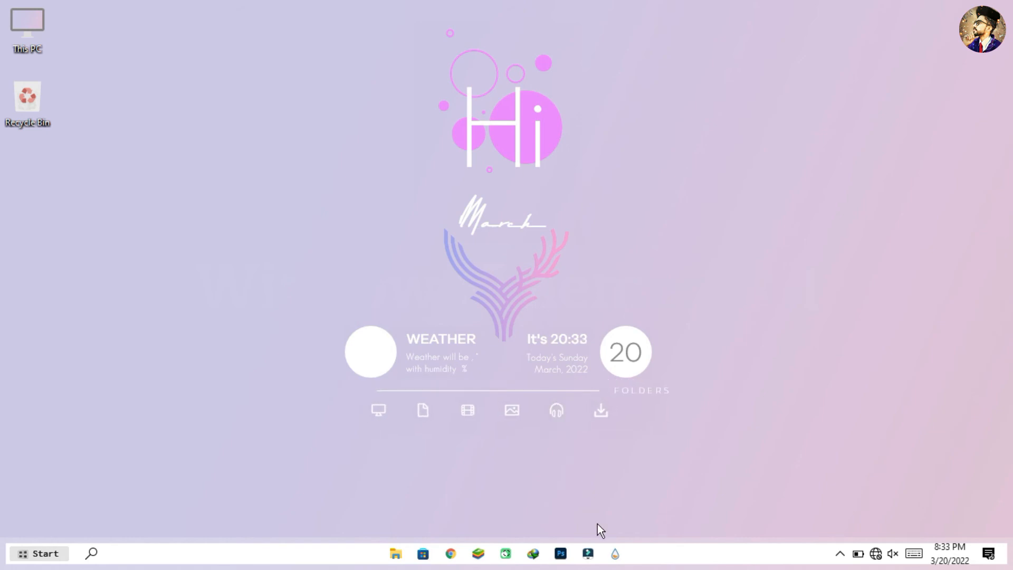
Load the Melly suite's Music Info.ini skin with position On desktop and place it centred beneath the row of folder icons
left_click(615, 553)
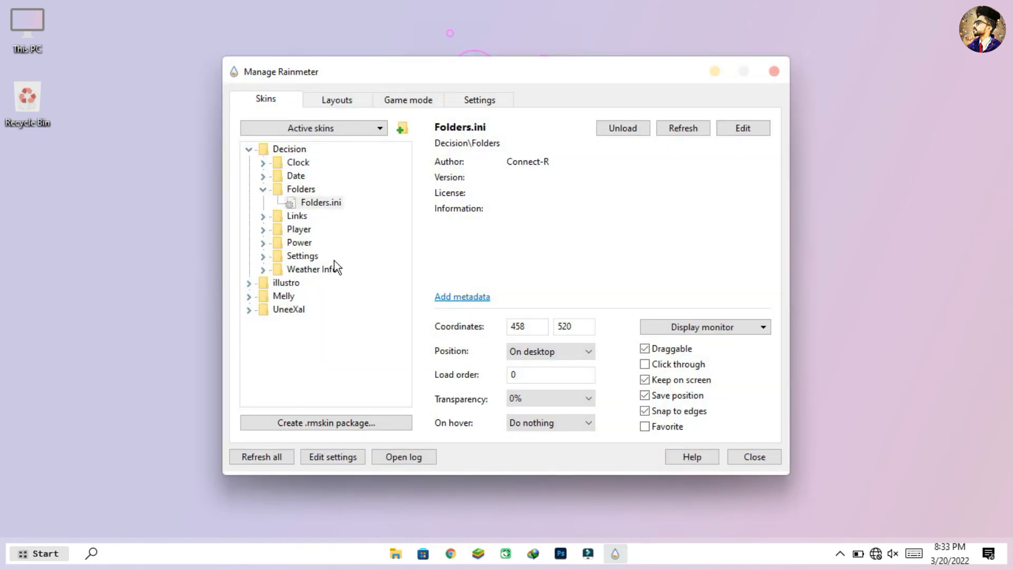
left_click(249, 149)
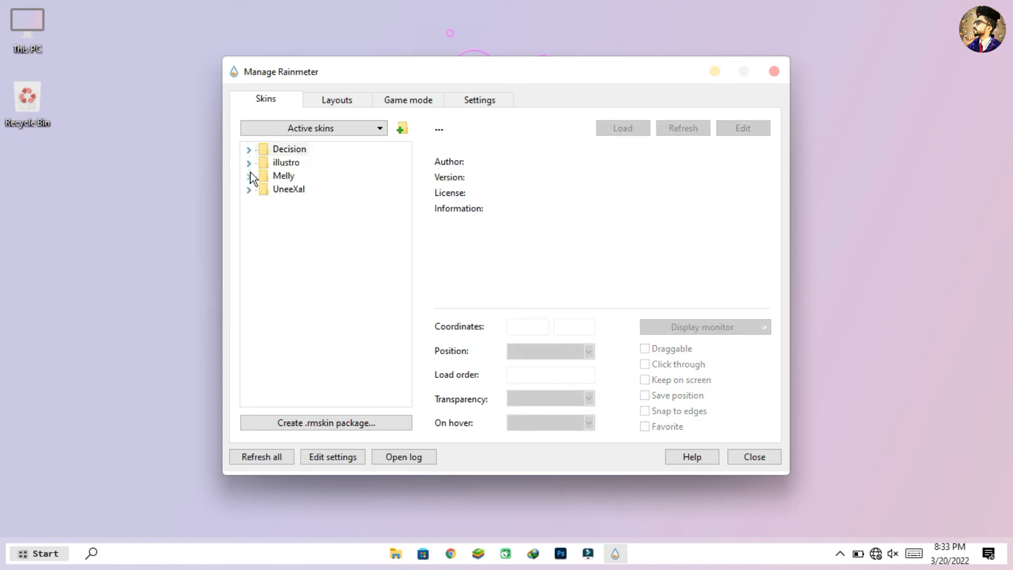
left_click(248, 177)
left_click(262, 190)
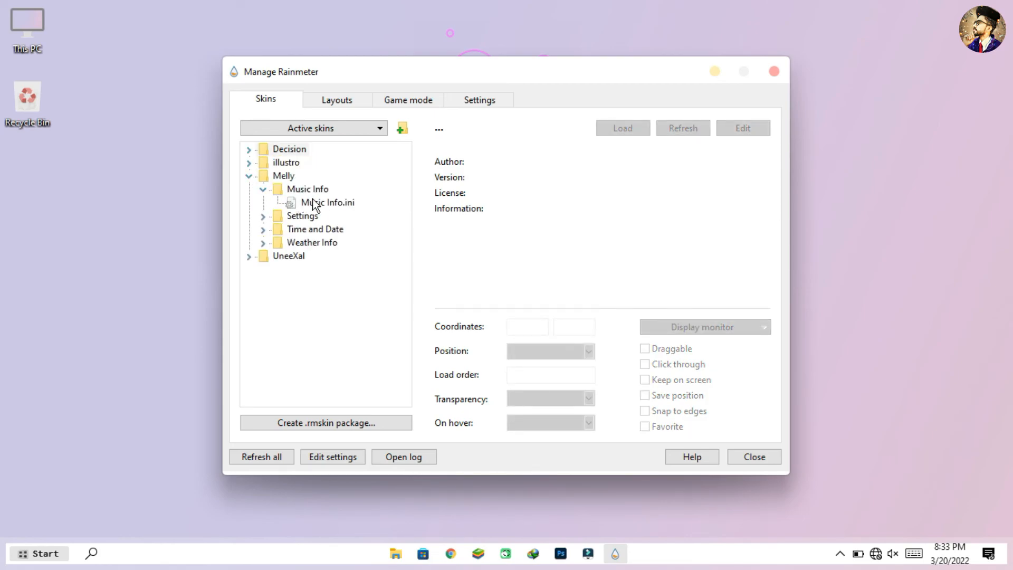
left_click(315, 203)
left_click(615, 128)
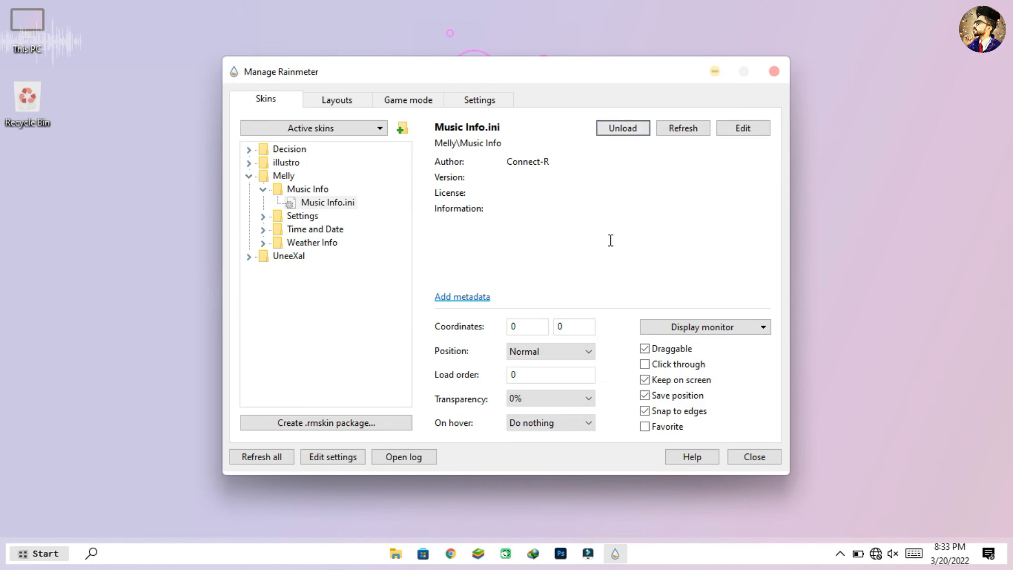
left_click(589, 352)
left_click(577, 367)
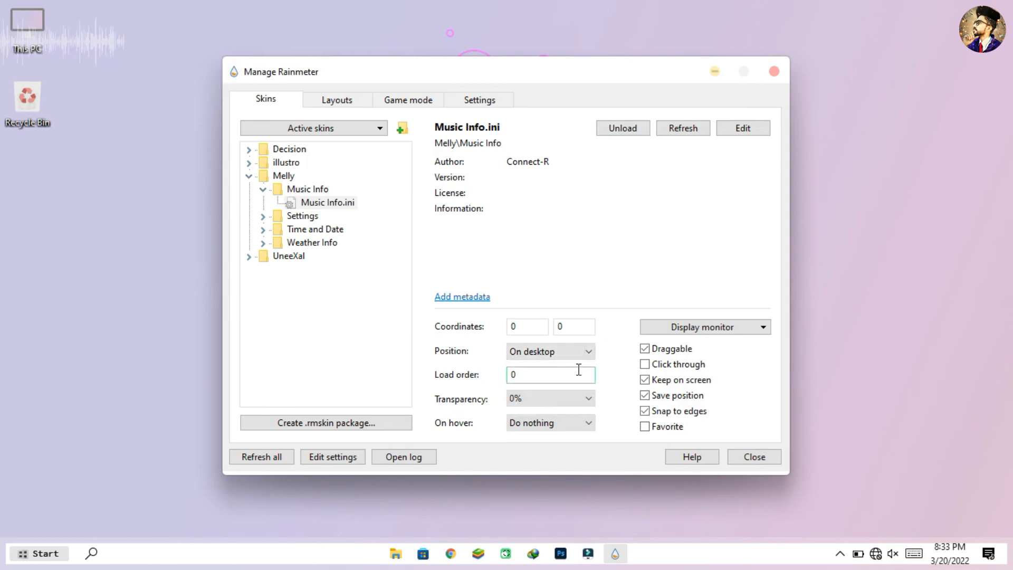
left_click(715, 71)
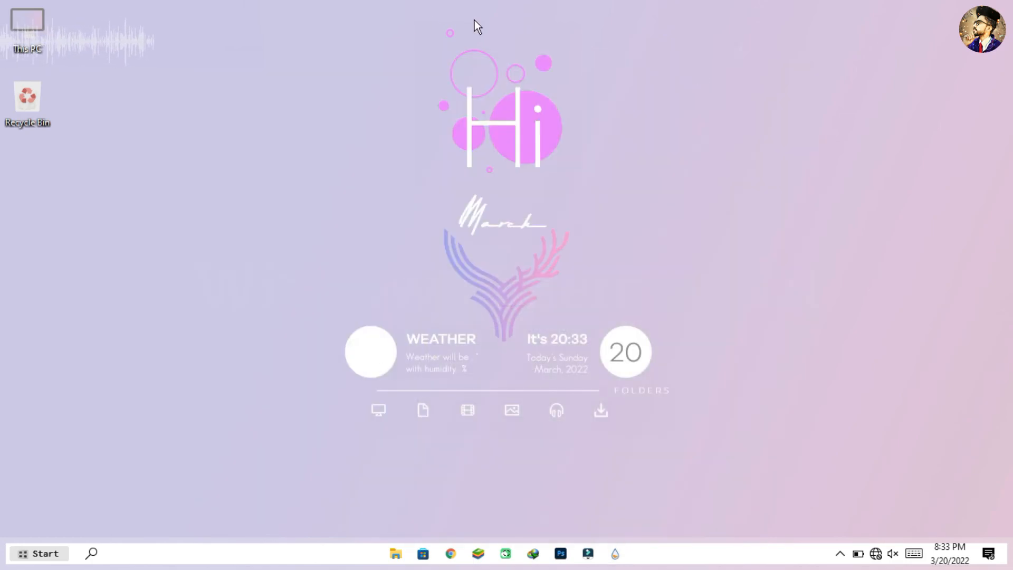
left_click_drag(108, 41, 512, 441)
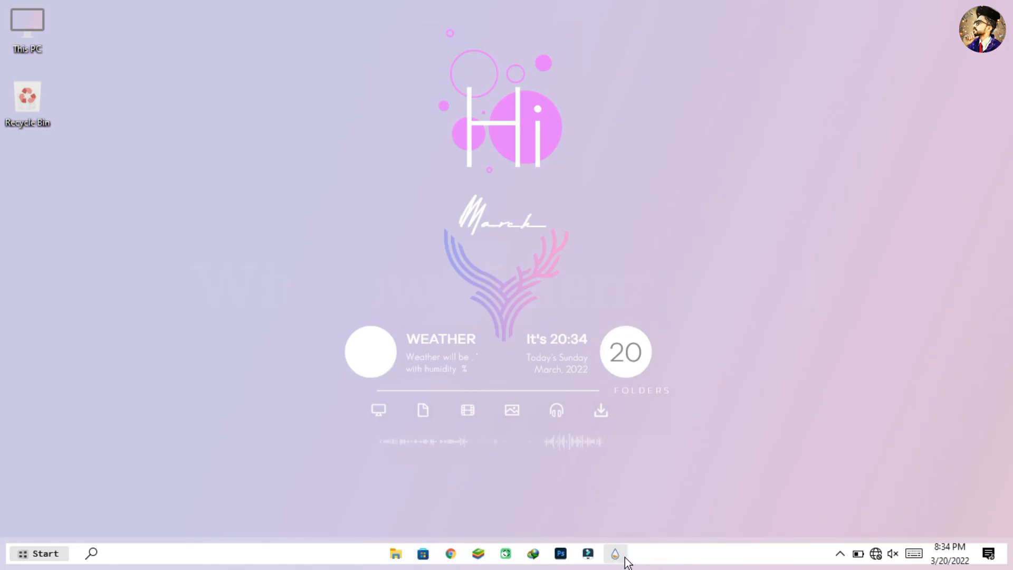
Close the Rainmeter manager and disable dragging for all skins
left_click(624, 559)
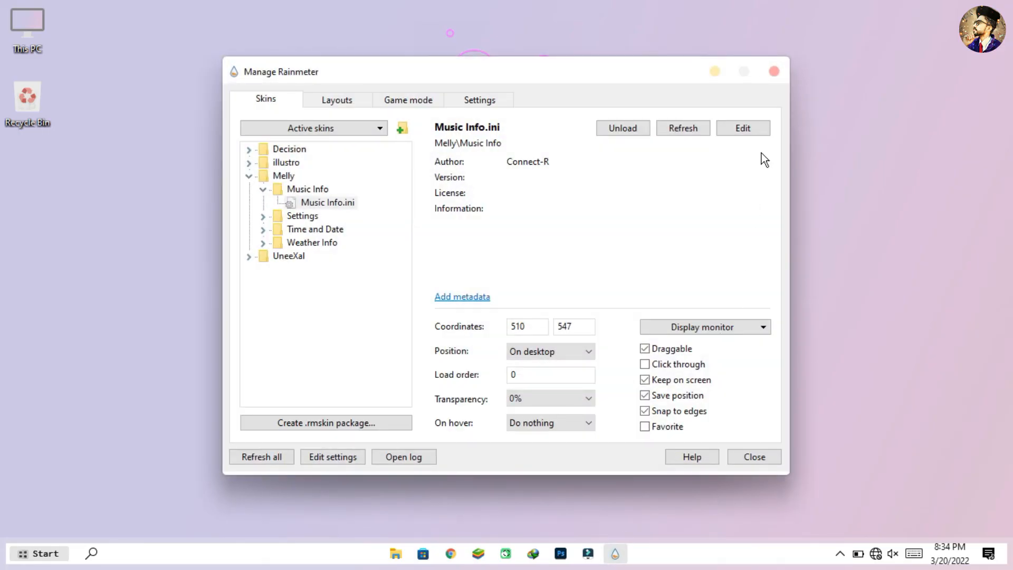
left_click(777, 73)
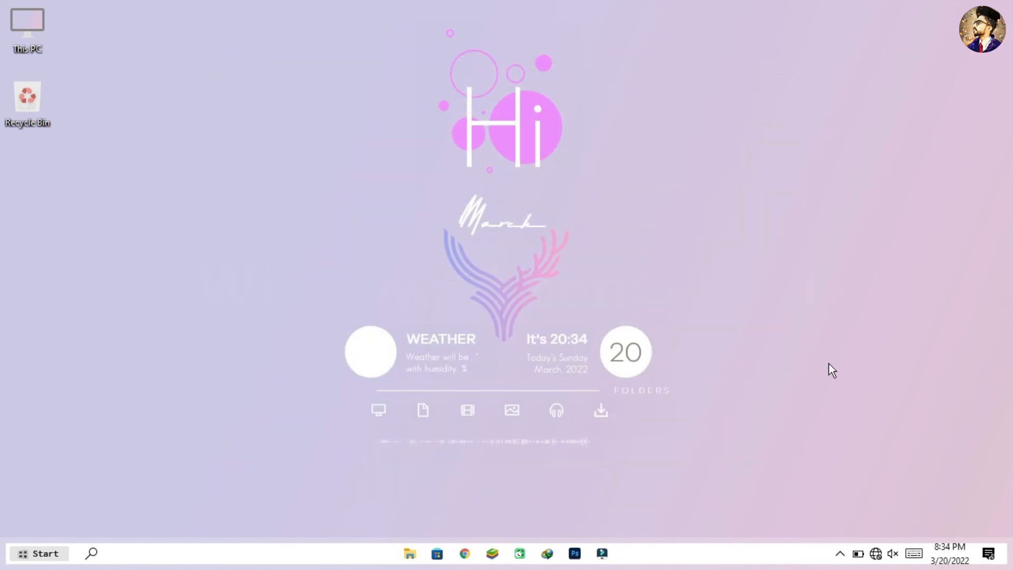
left_click(840, 553)
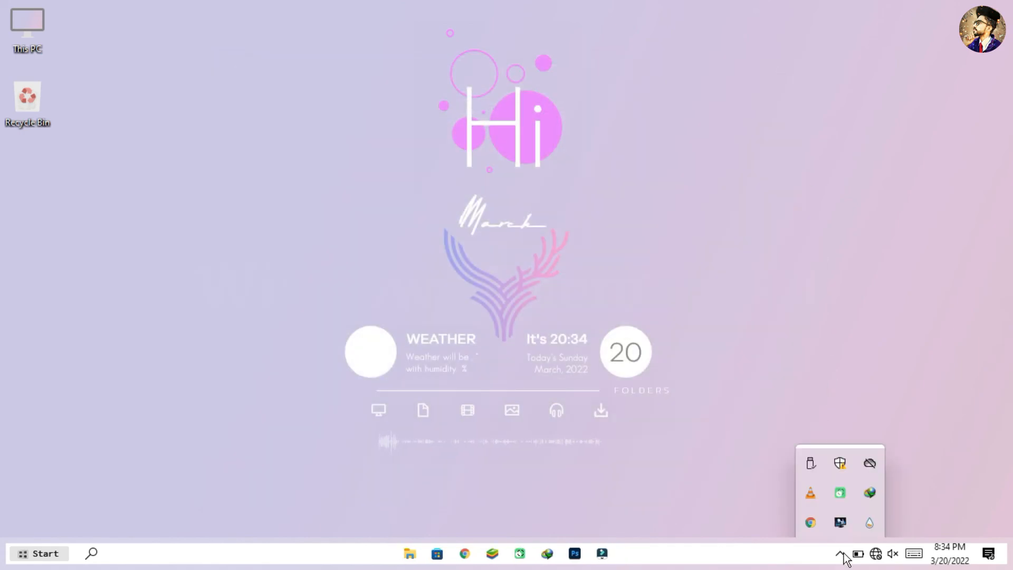
right_click(868, 523)
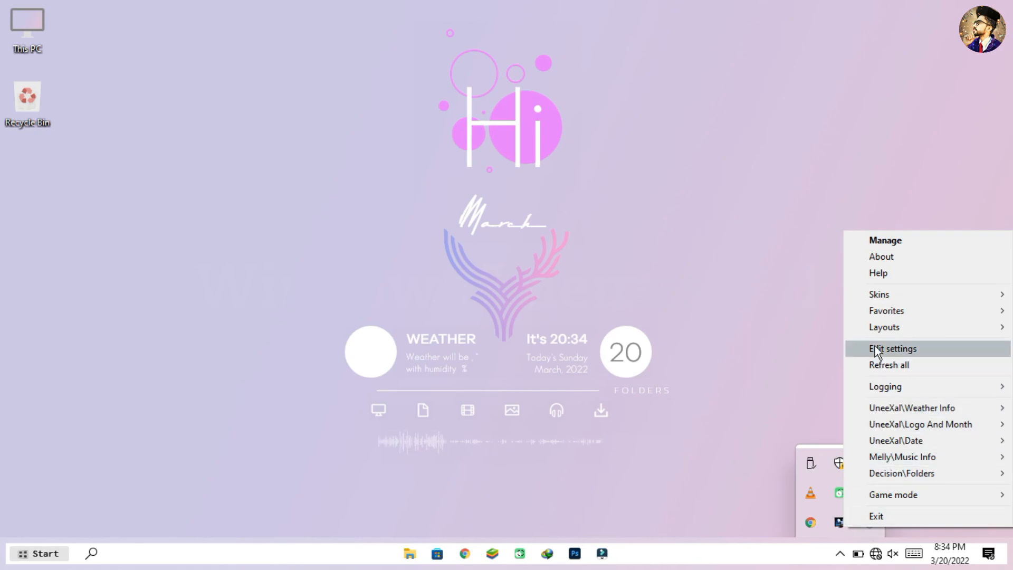
mouse_move(880, 295)
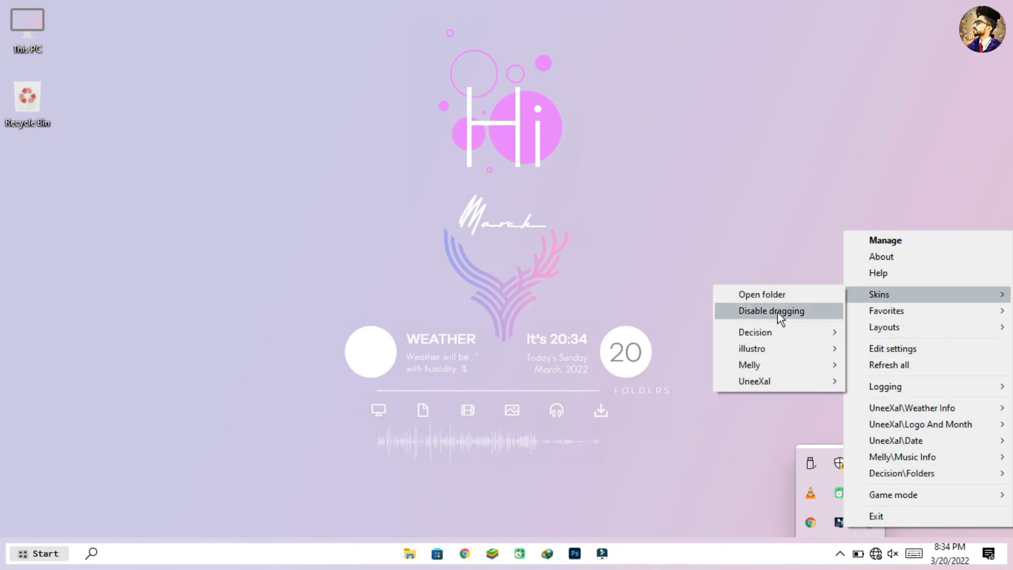
left_click(757, 310)
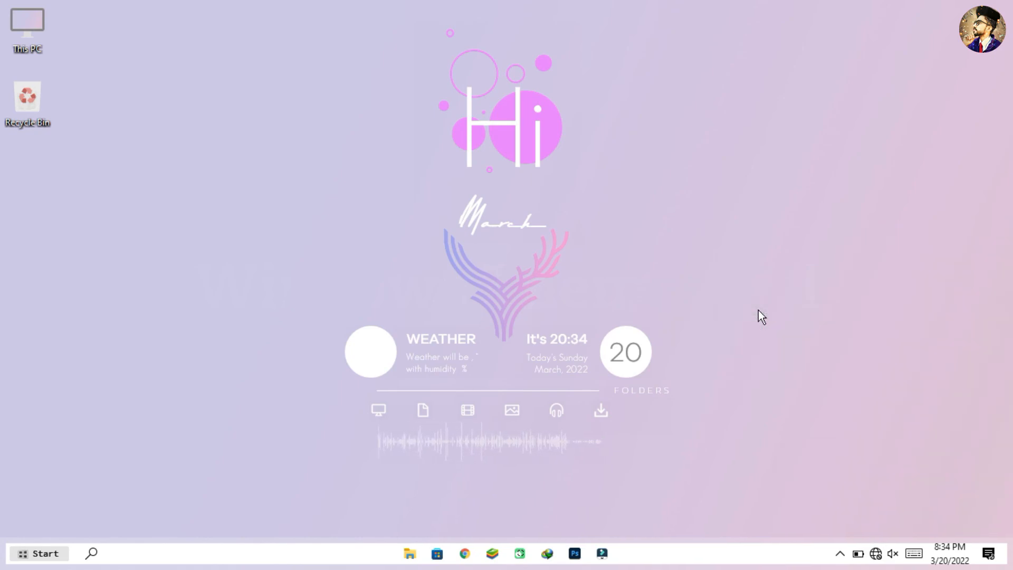